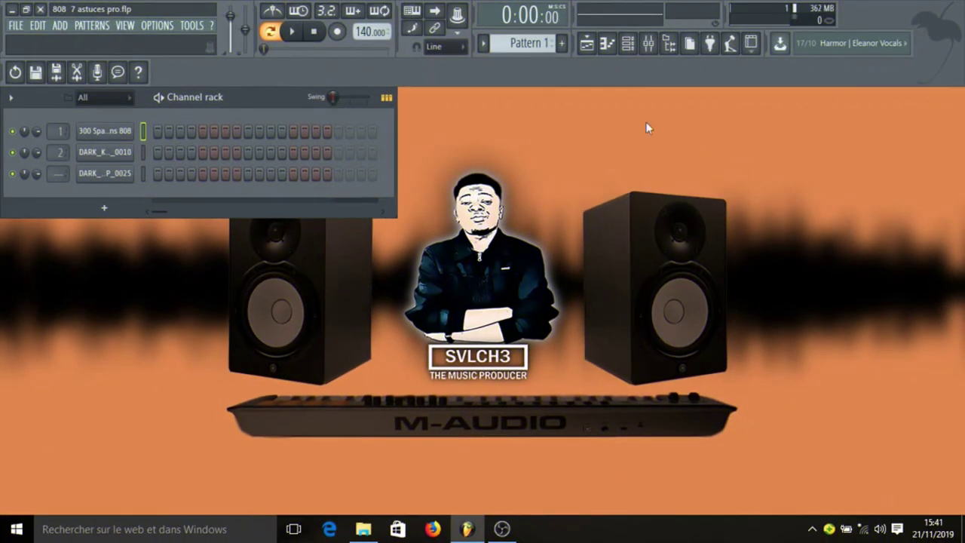
Open the piano roll of the 300 Spartans 808 channel
click(105, 130)
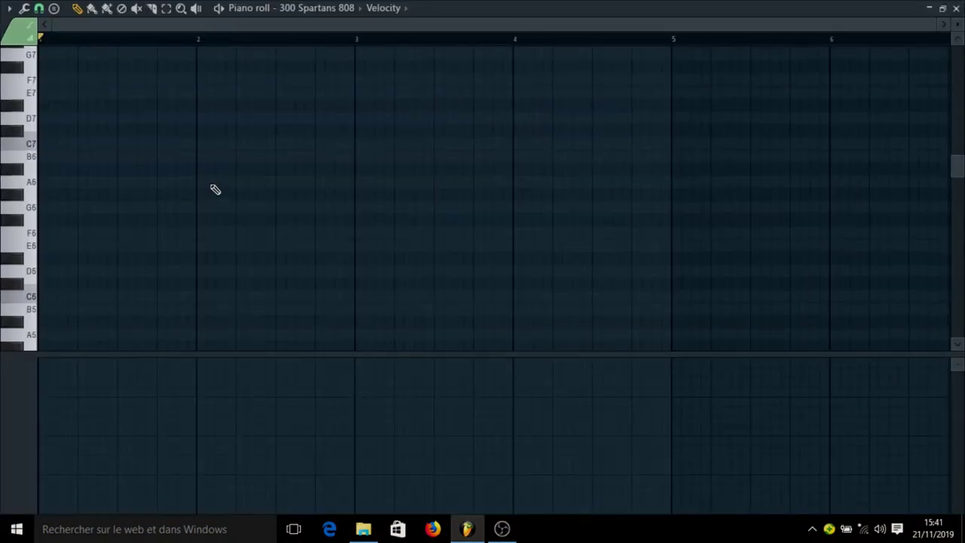
scroll(216, 190, down, 5)
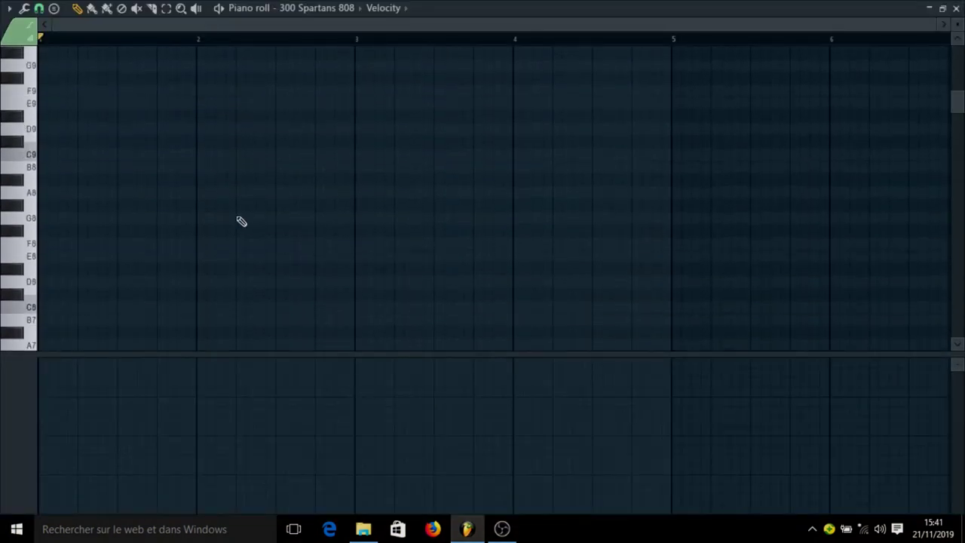
click(59, 180)
click(98, 243)
click(136, 230)
drag(154, 230, 194, 231)
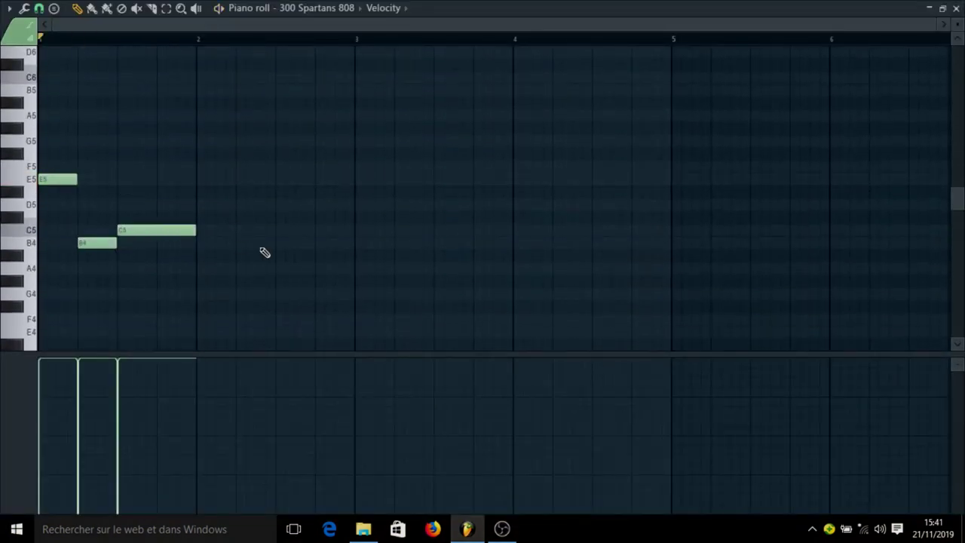
key(ctrl+b)
key(ctrl+a)
key(Delete)
Draw a two-bar 808 line of E5, B4 and a long C5, and duplicate it into bars 3 and 4
click(58, 180)
drag(118, 181, 97, 181)
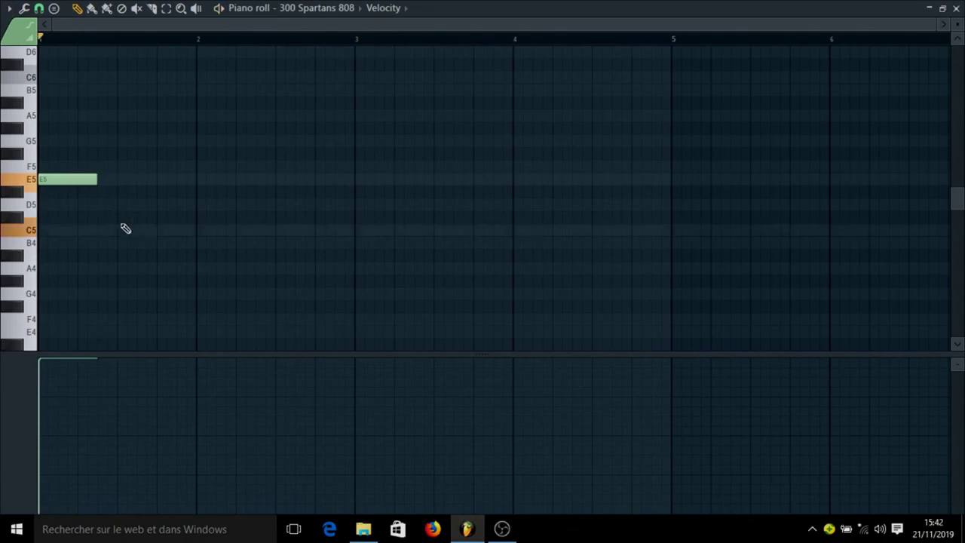
click(105, 243)
click(159, 231)
drag(214, 231, 260, 232)
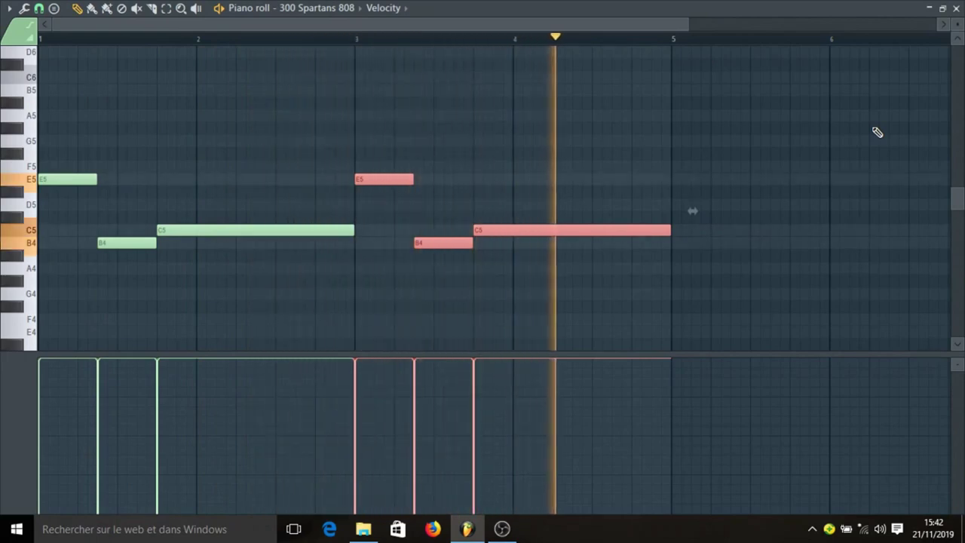
Shorten the second C5 so it ends one beat before bar 5, and play the pattern
key(space)
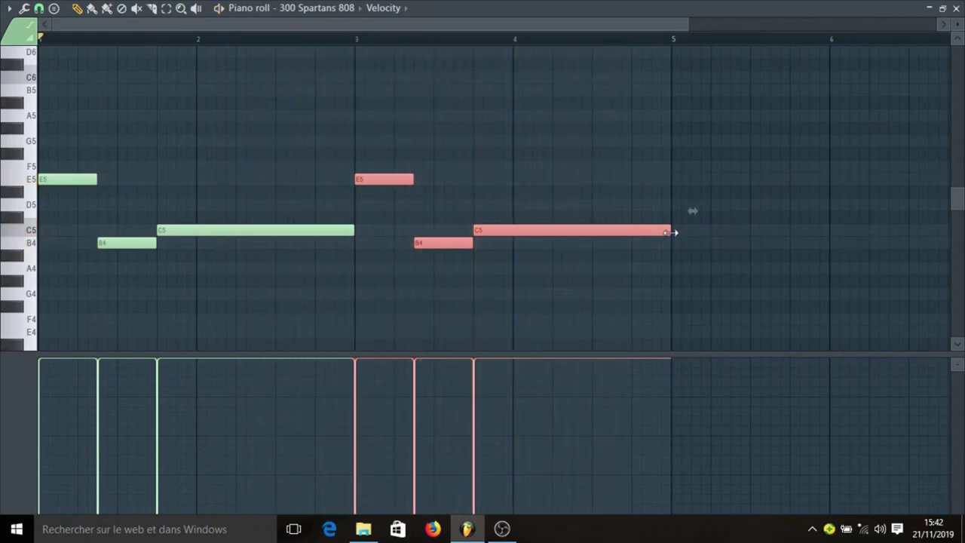
key(space)
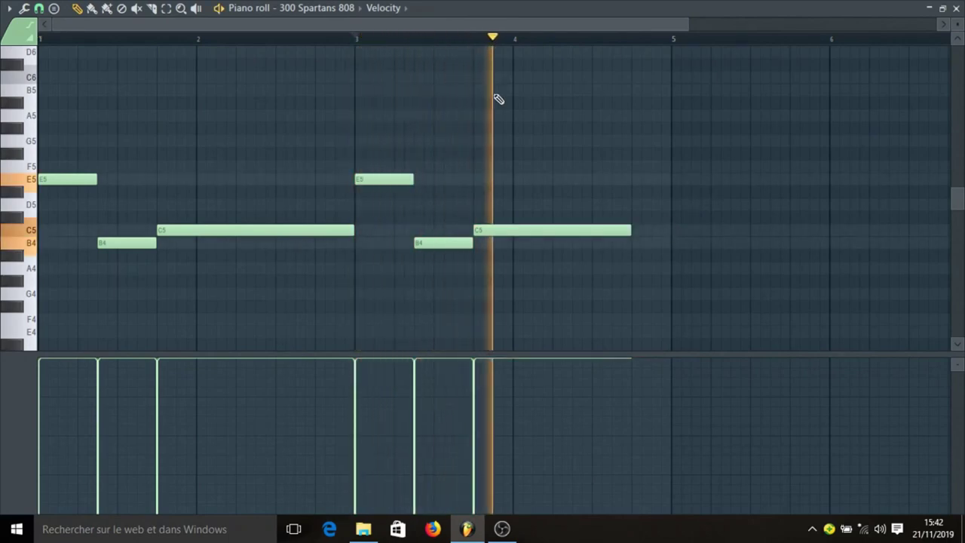
key(space)
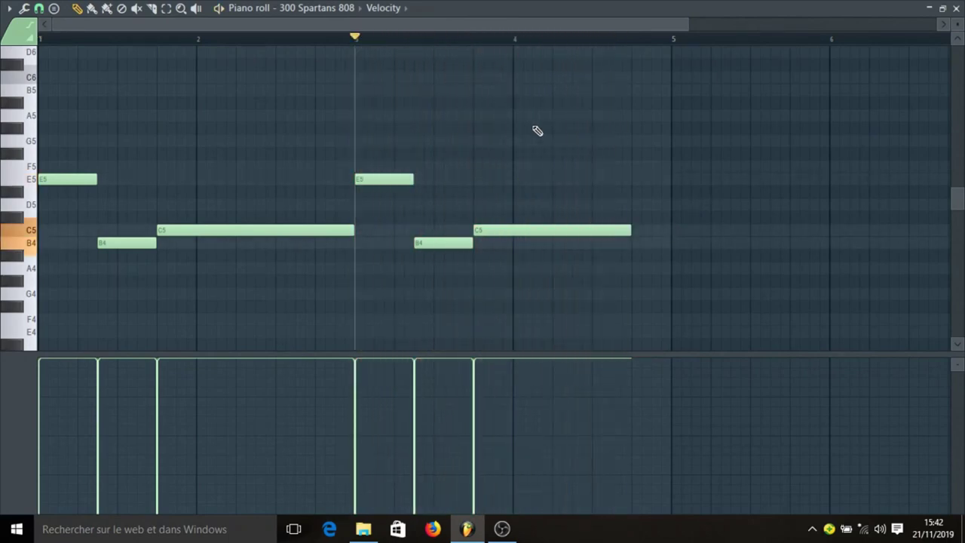
Add a one-beat F5 note right after the second C5, ending at bar 5, and play the pattern
click(634, 129)
drag(648, 145, 648, 174)
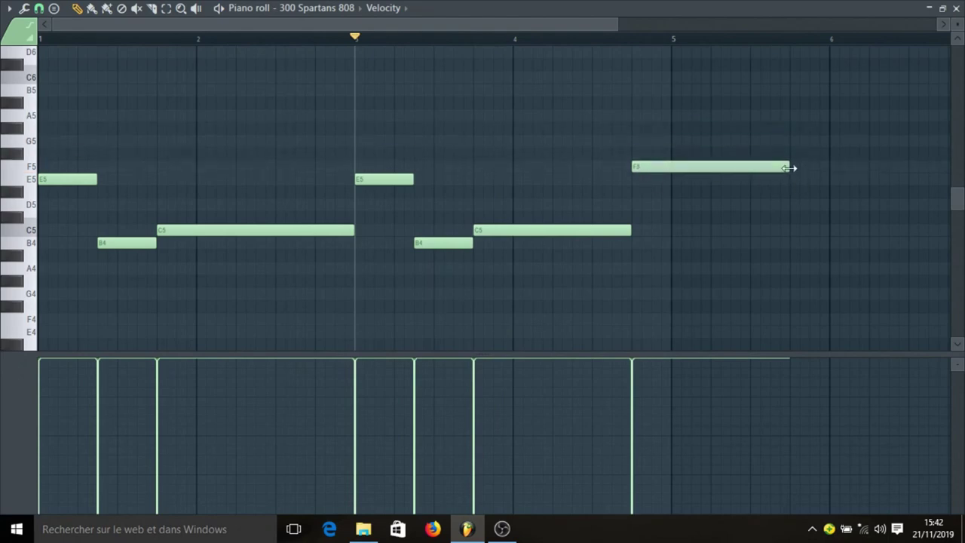
drag(791, 166, 671, 155)
key(space)
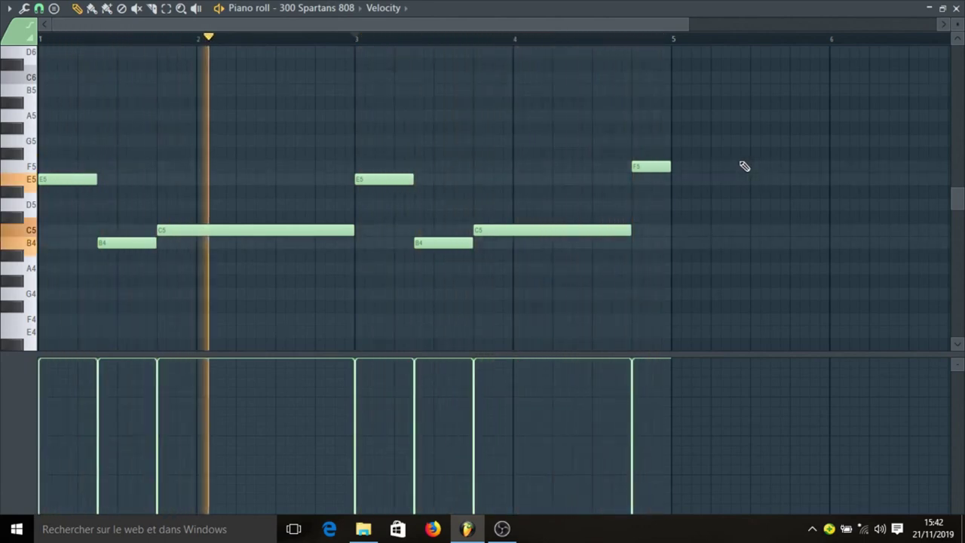
key(space)
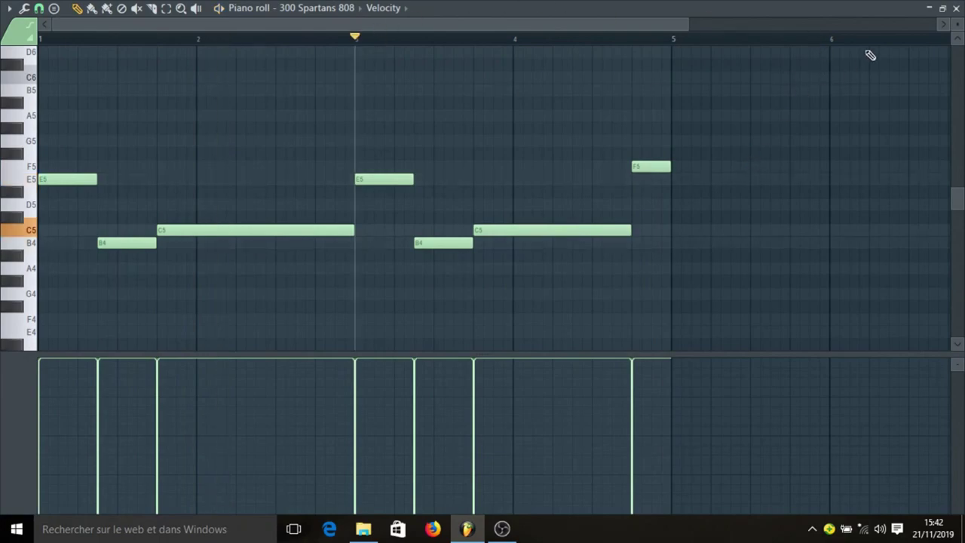
Enable the 808 channel's volume envelope, with attack, decay and release turned down to minimum and hold at maximum
click(956, 7)
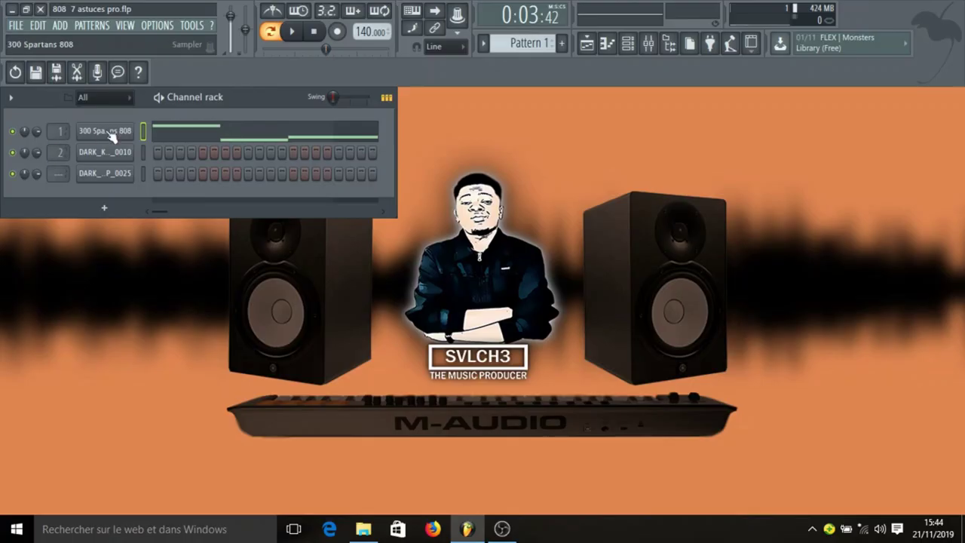
click(111, 133)
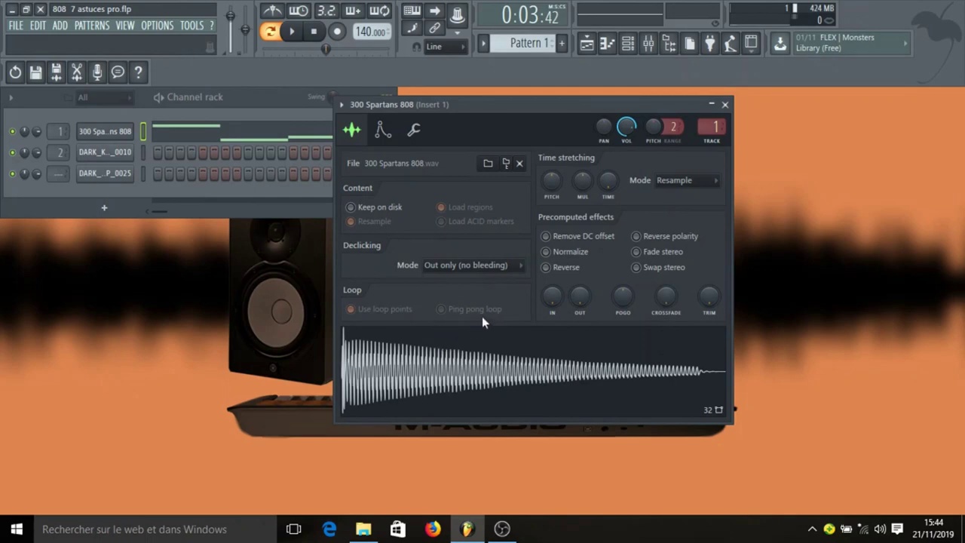
click(383, 133)
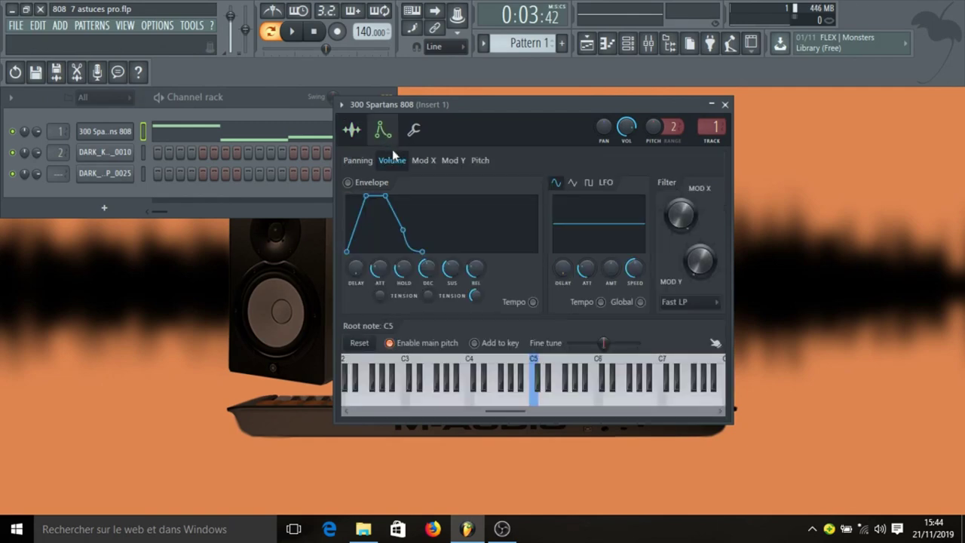
click(347, 182)
drag(379, 268, 380, 284)
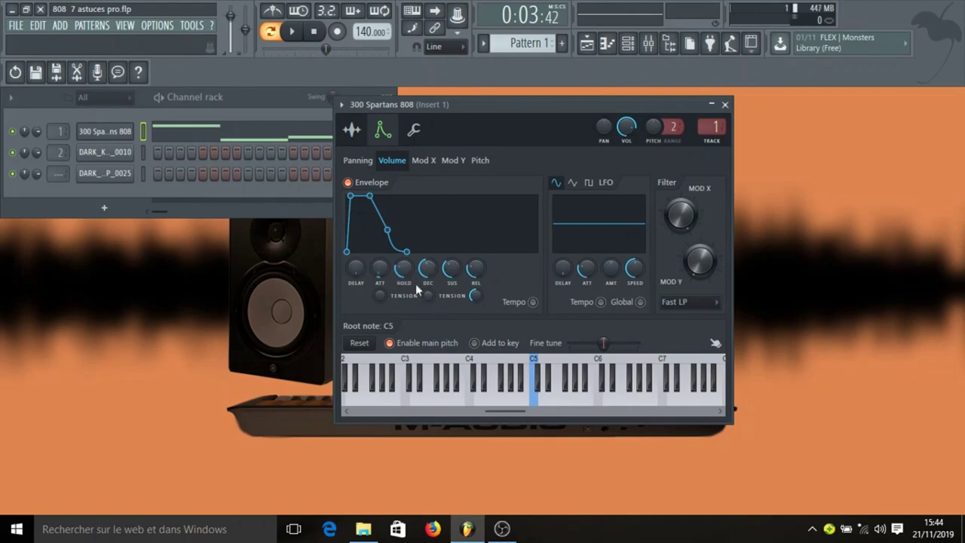
drag(404, 279, 428, 277)
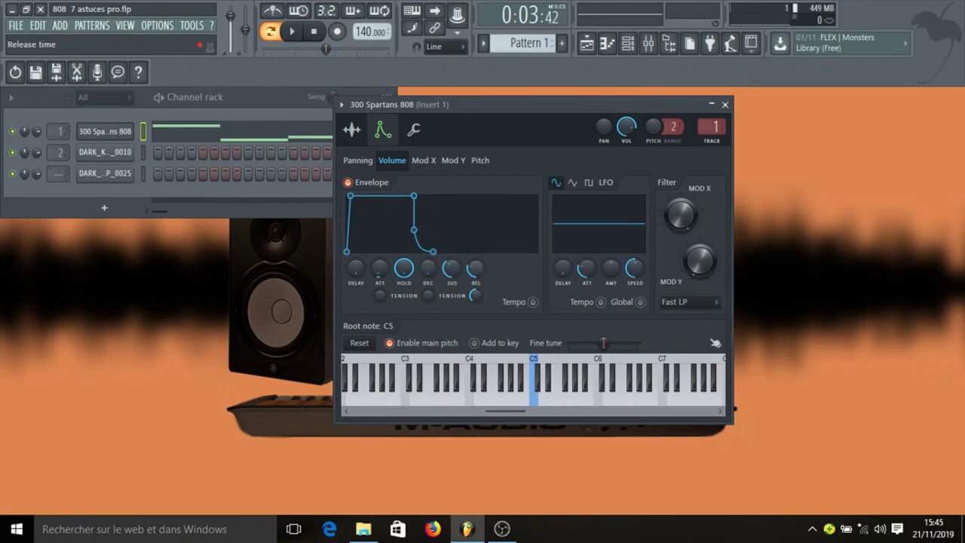
drag(476, 267, 476, 276)
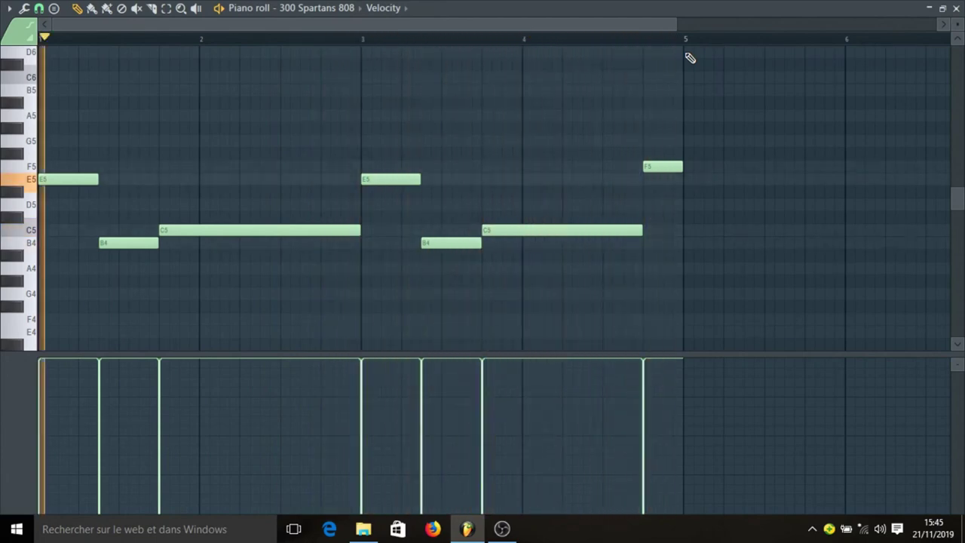
Play the pattern with the 808's volume envelope switched off and examine the note lengths in the piano roll
key(space)
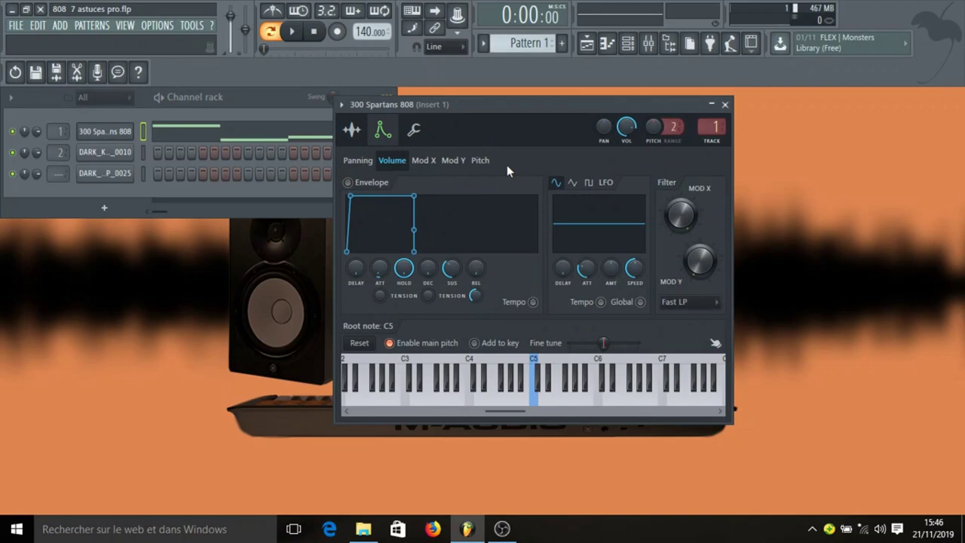
key(space)
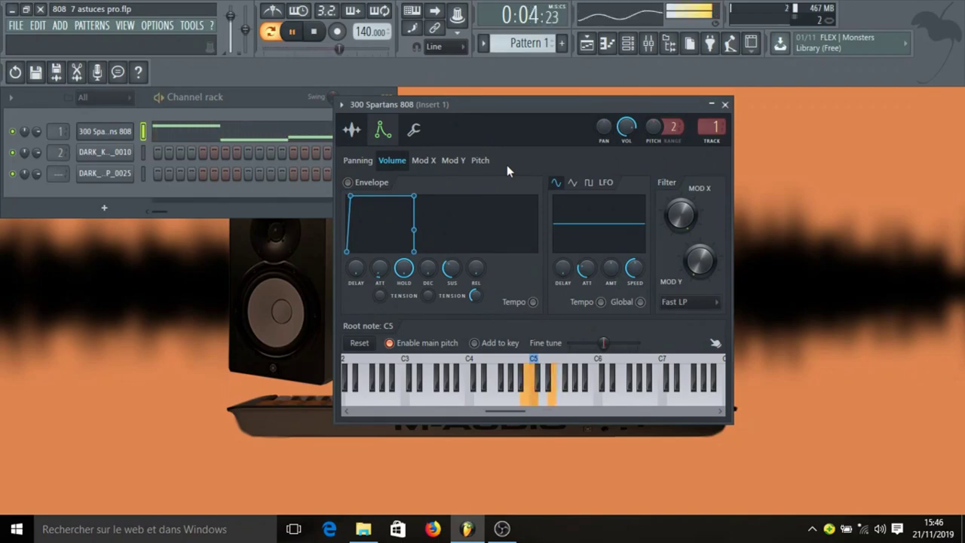
key(space)
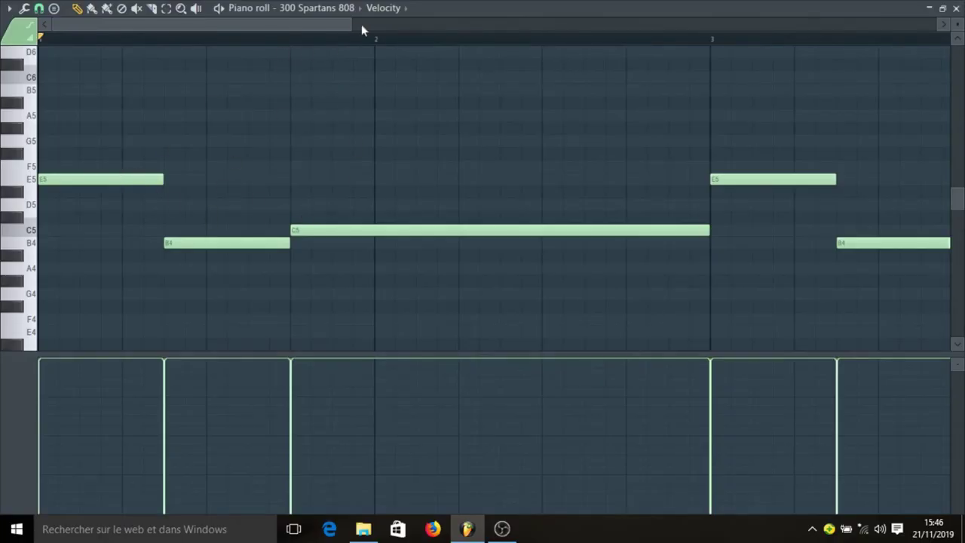
drag(361, 27, 584, 25)
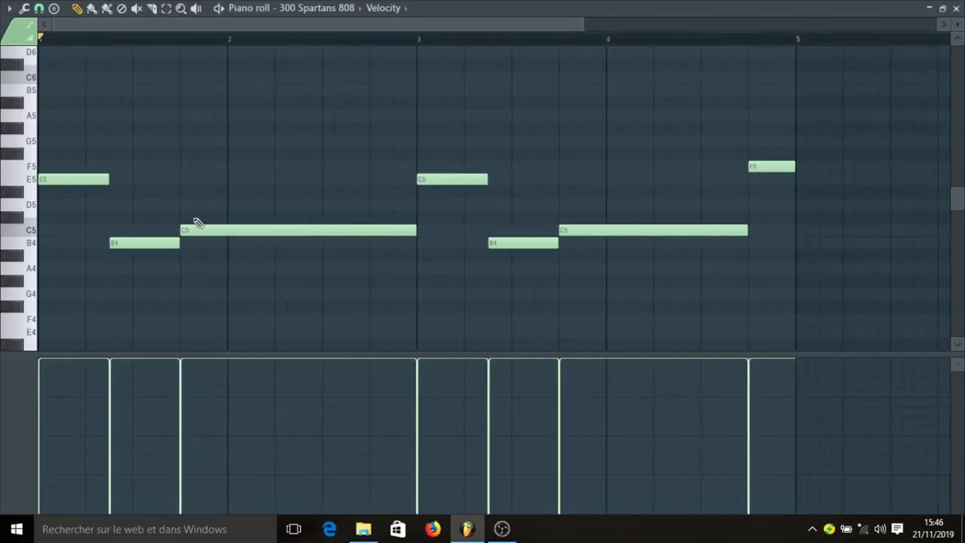
click(71, 181)
click(956, 8)
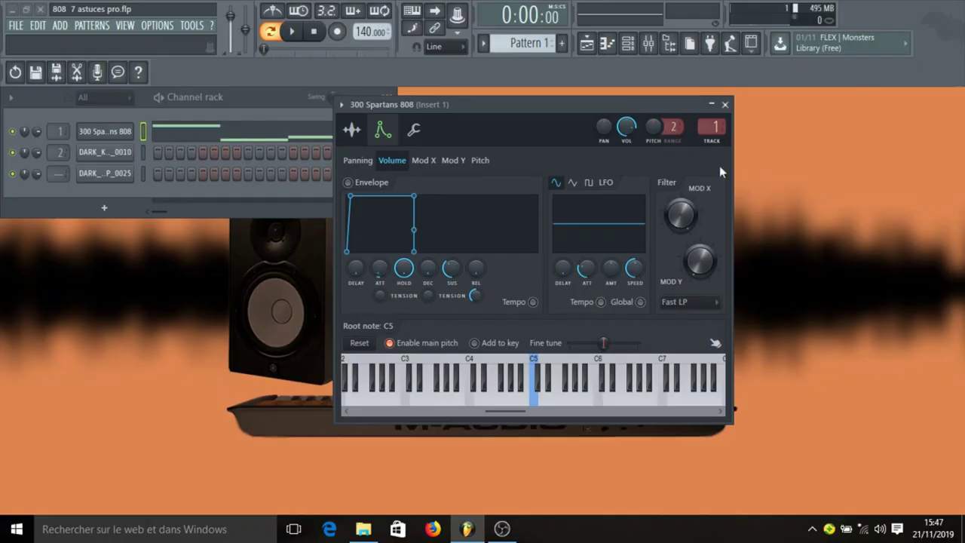
Switch the 808's volume envelope back on and review the whole pattern in the piano roll
click(348, 183)
click(287, 140)
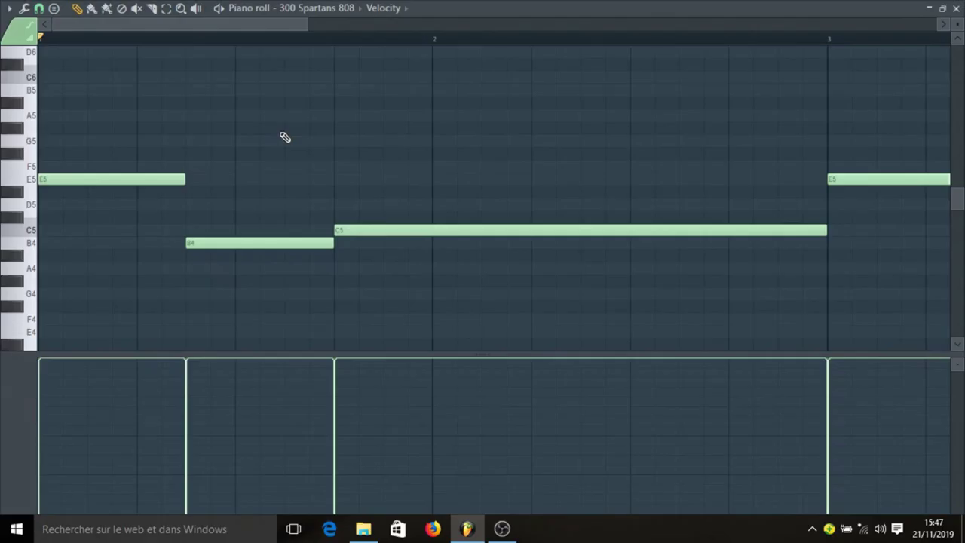
click(144, 178)
click(143, 178)
scroll(181, 158, down, 2)
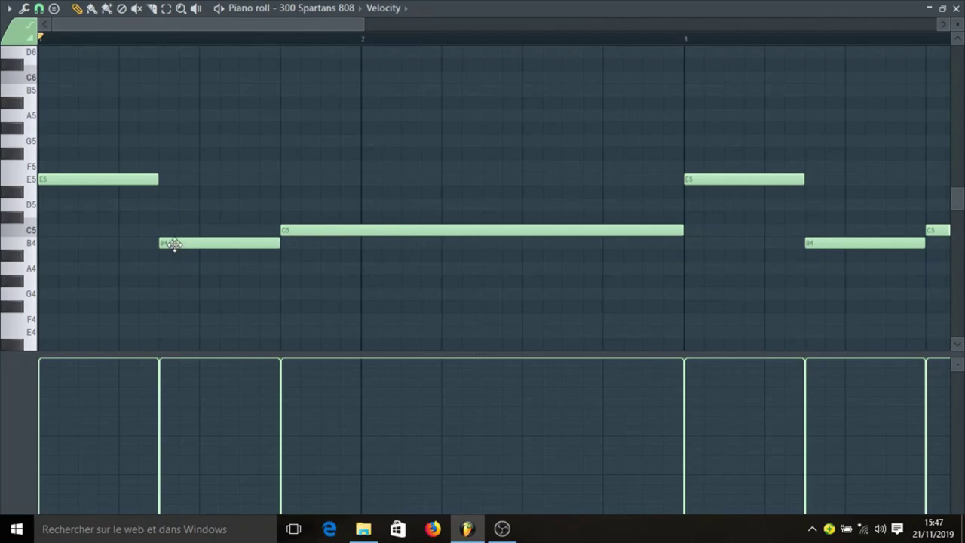
drag(361, 23, 601, 35)
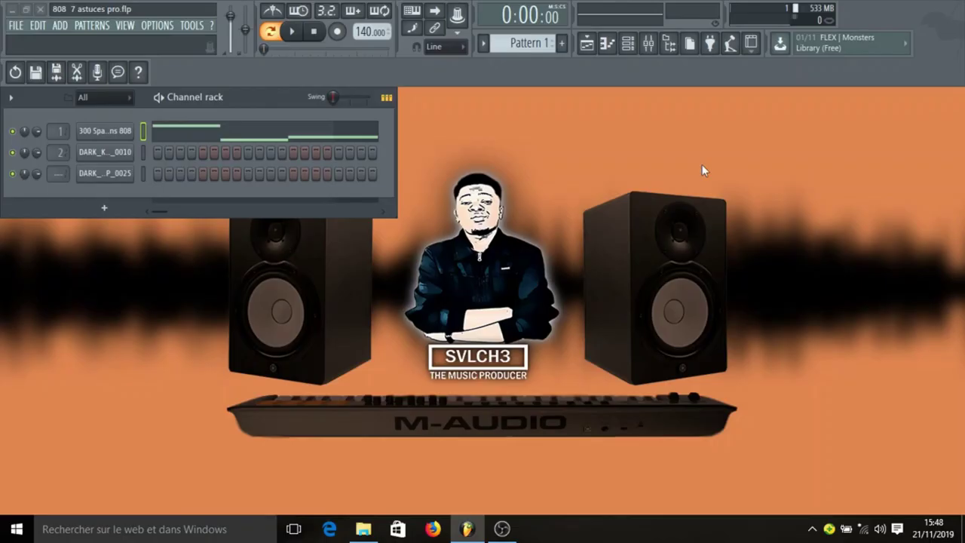
Draw a B5 note with duration 0:02:00 above the end of the first B4 and make it a slide note
click(325, 139)
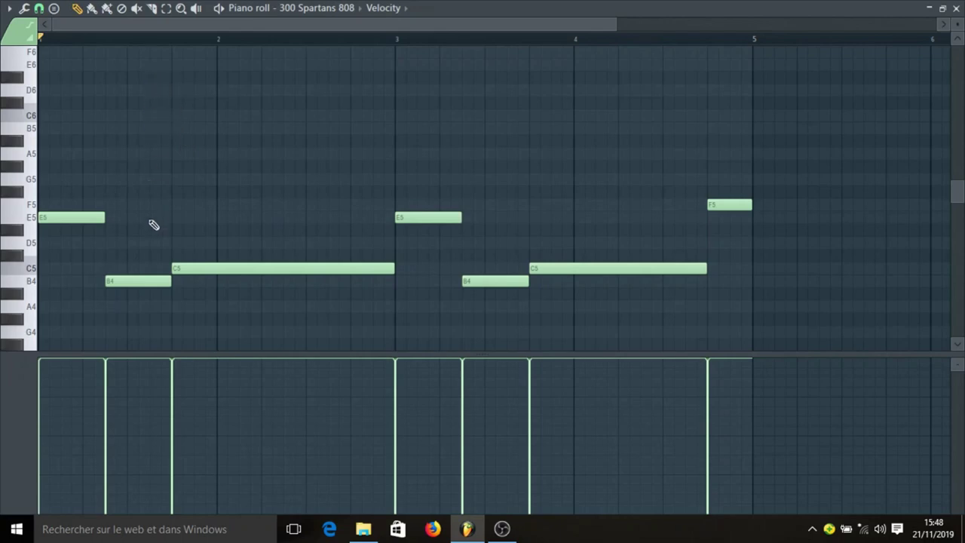
click(150, 129)
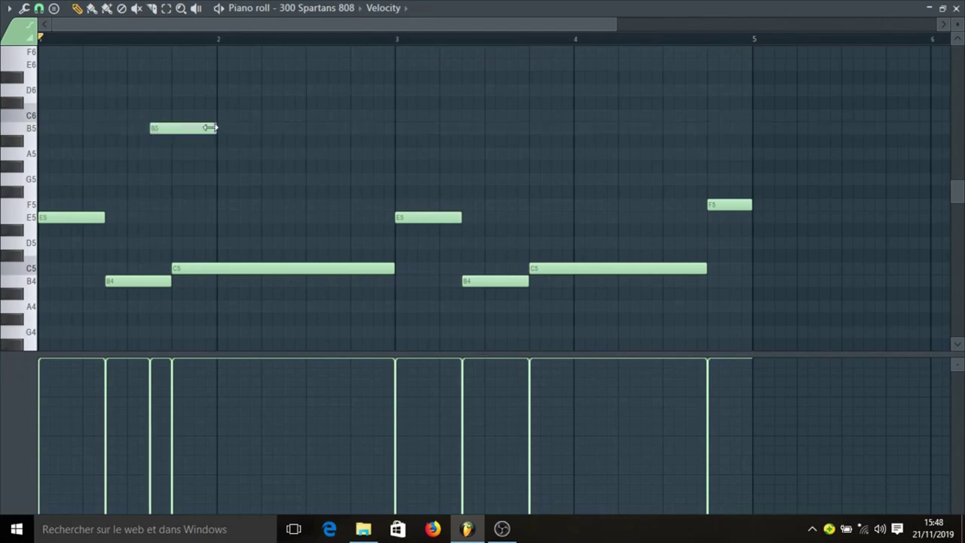
drag(210, 128, 174, 130)
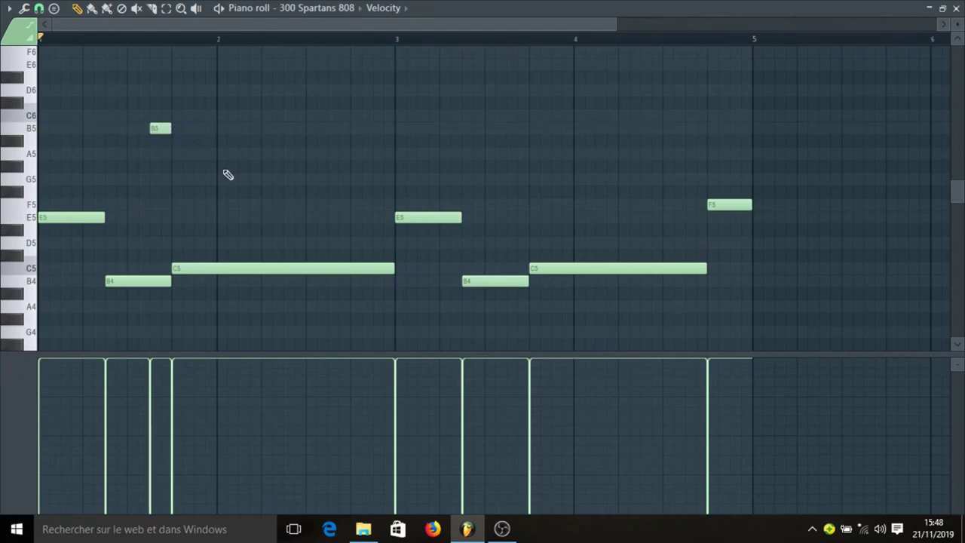
double_click(157, 129)
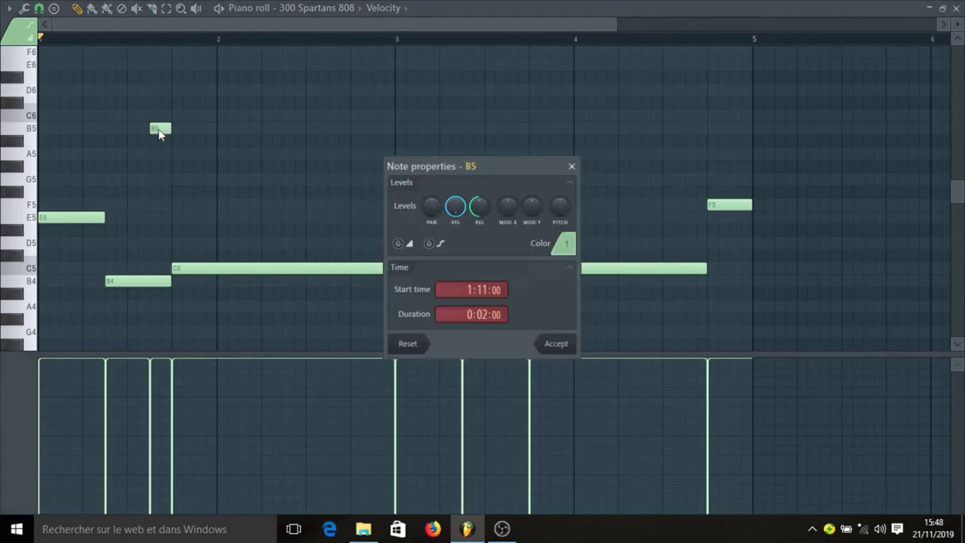
click(399, 244)
click(555, 344)
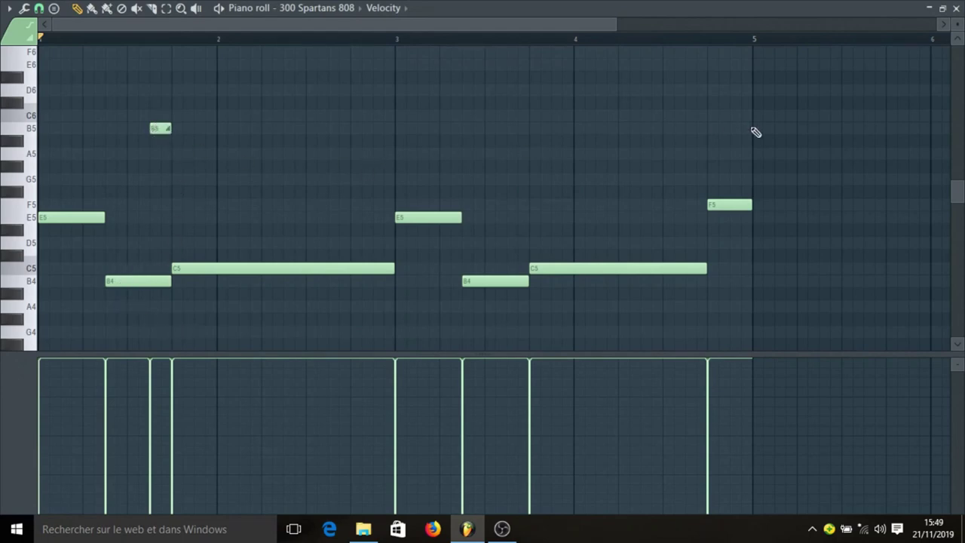
Play the start of the pattern twice to hear the B5 slide
key(space)
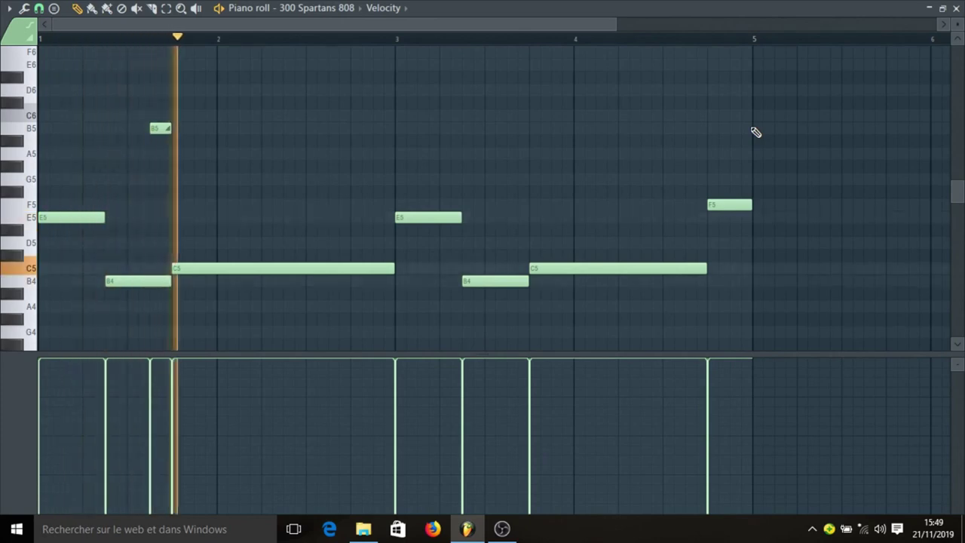
key(space)
key(space)
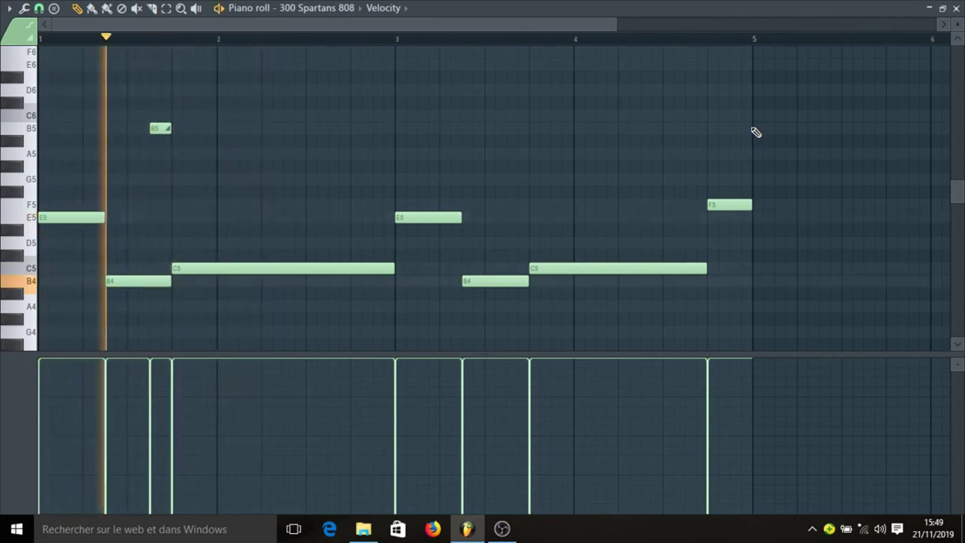
key(space)
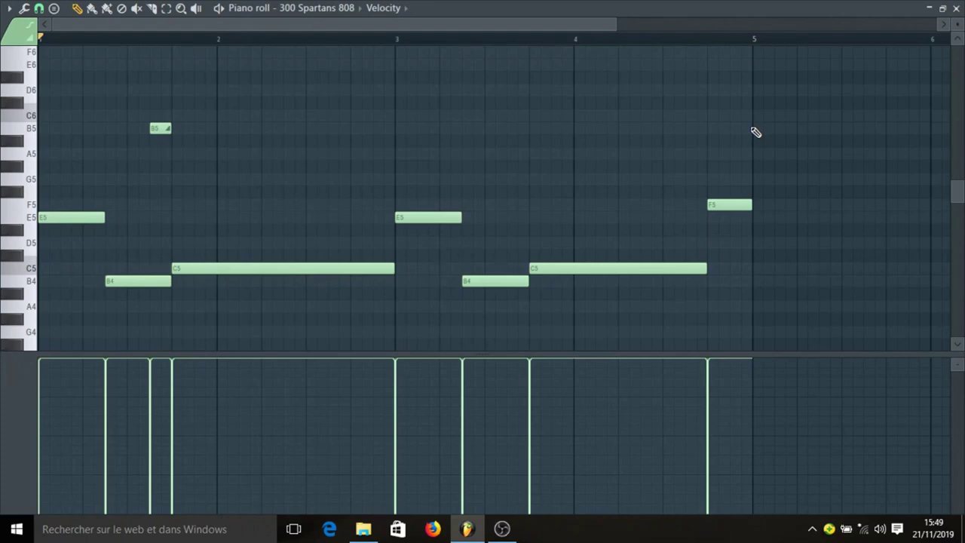
Add a one-step G4 slide note below the end of the first B4, ending where the long C5 begins
scroll(382, 132, down, 3)
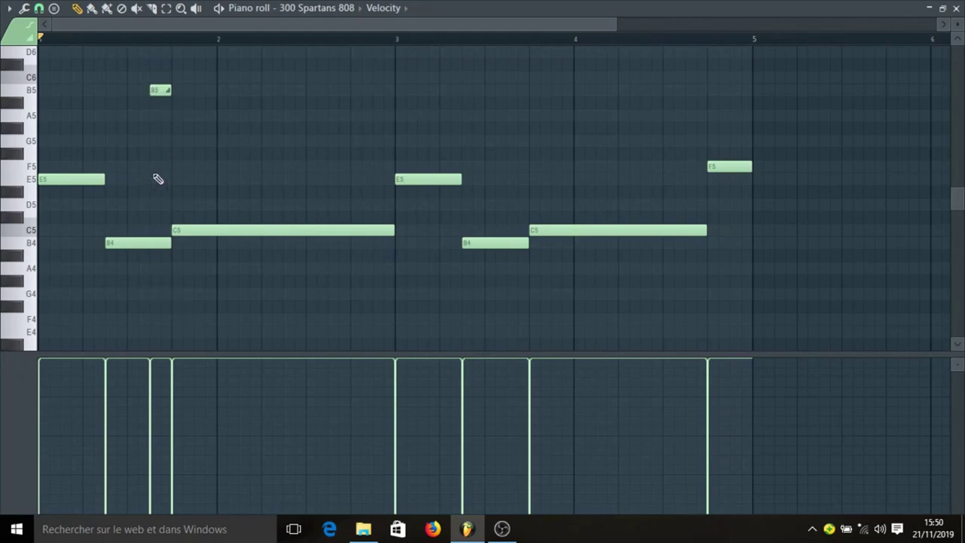
click(160, 91)
click(159, 293)
drag(161, 294, 173, 294)
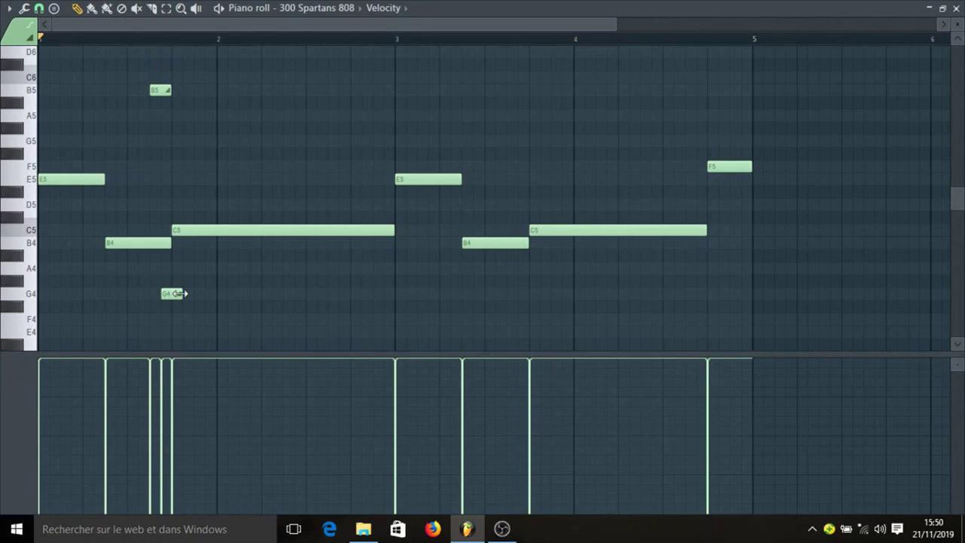
drag(181, 293, 173, 292)
Play the start of the pattern twice to hear the B5 and G4 slides together
key(space)
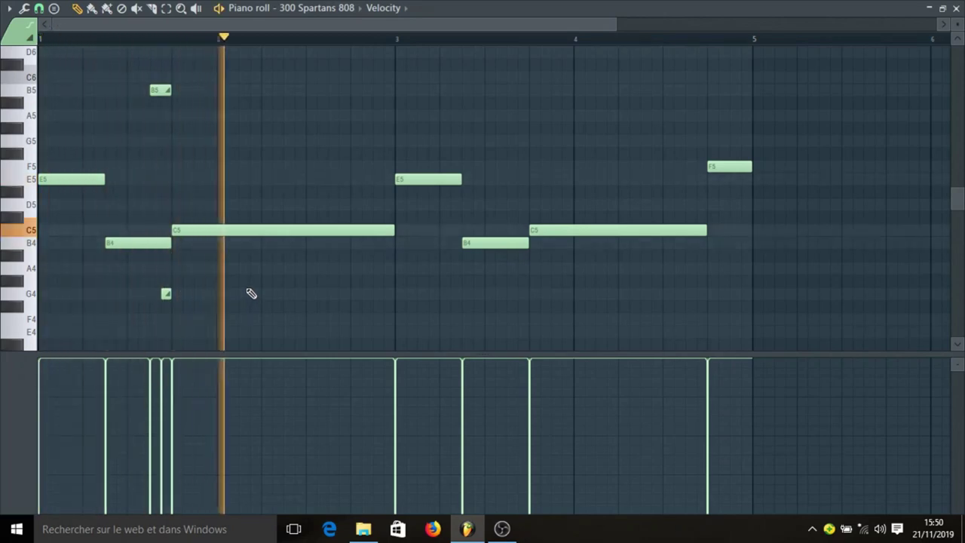
key(space)
key(space)
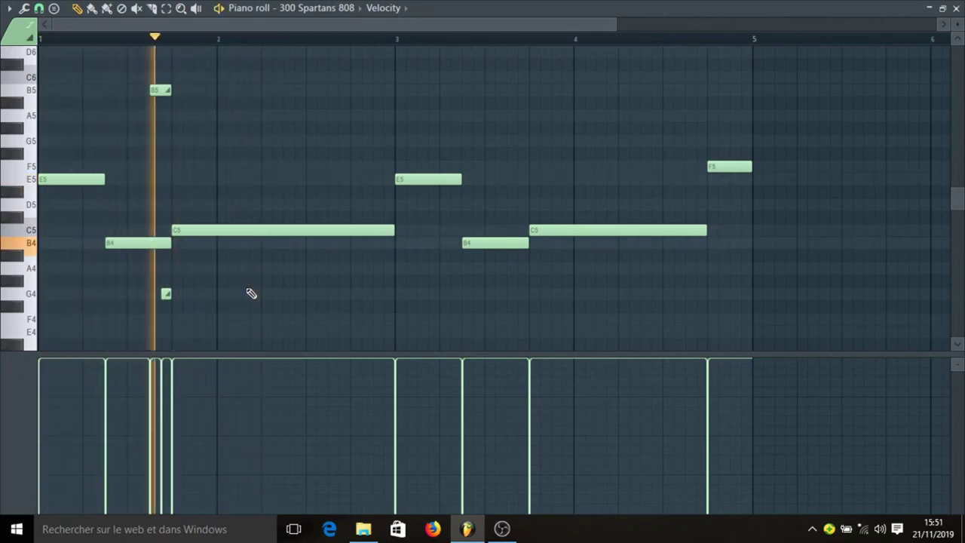
key(space)
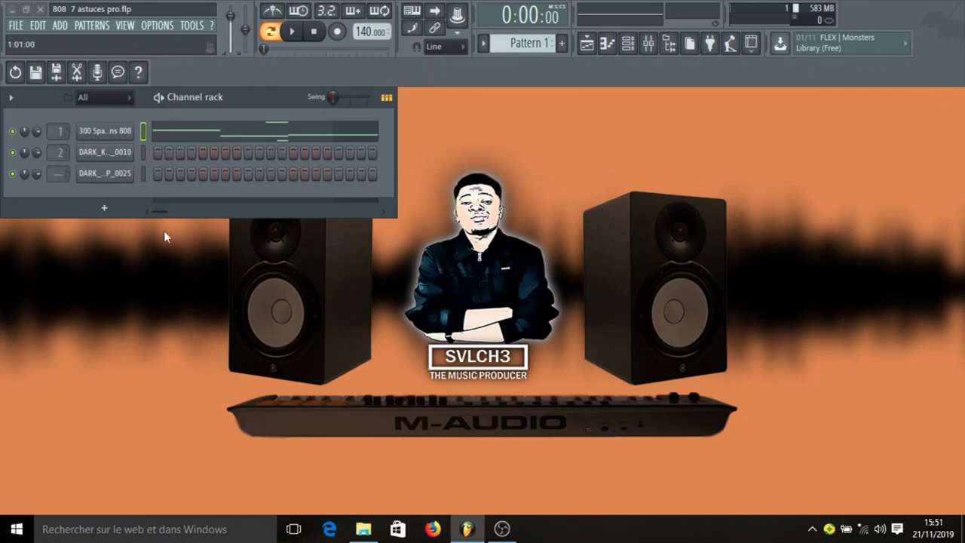
Open the DARK_KICK_0010 channel in the piano roll and place a C5 kick at the start of bar 1
click(142, 151)
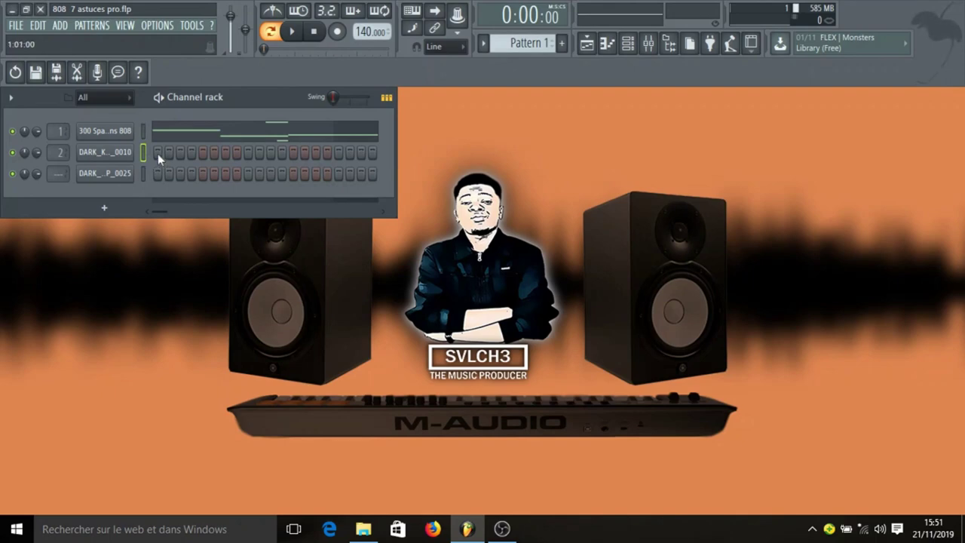
right_click(157, 155)
click(161, 156)
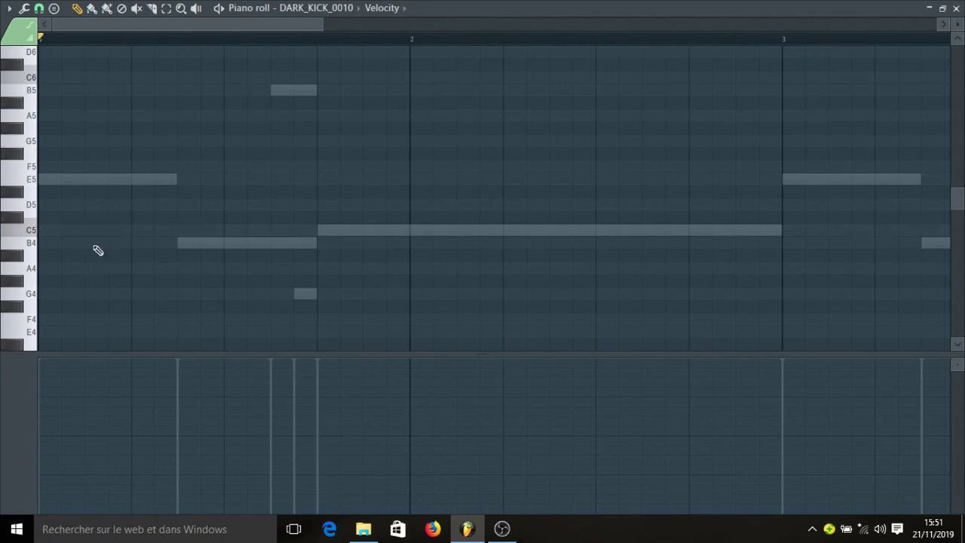
click(46, 230)
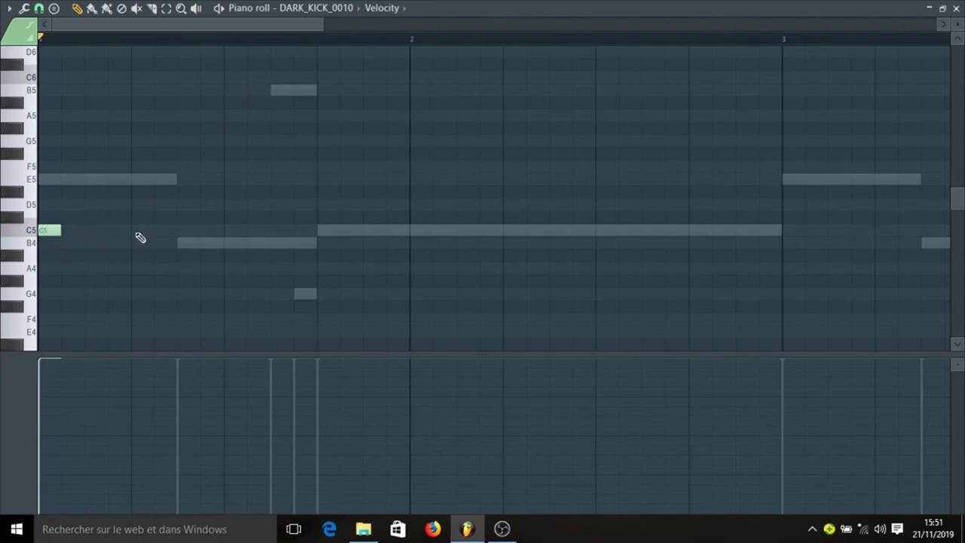
Add C5 kicks at the starts of the first B4 and first long C5 bass notes, checking against playback
key(space)
click(322, 217)
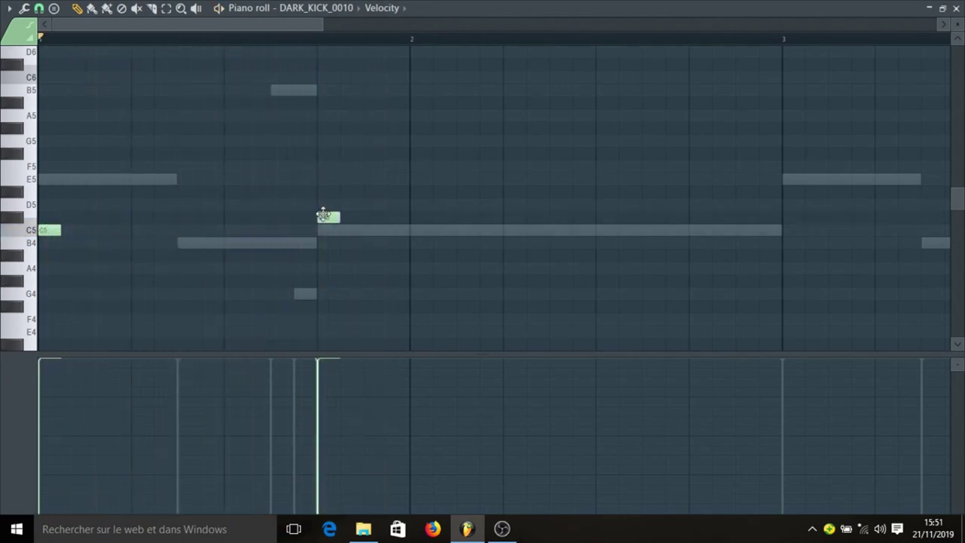
drag(322, 217, 190, 230)
key(space)
key(space)
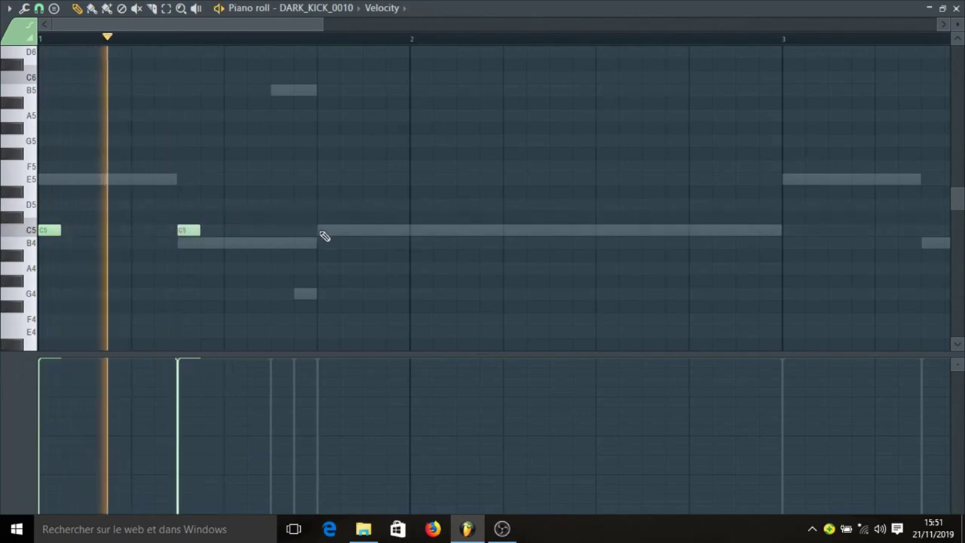
click(323, 231)
Add C5 kicks on beat 2 and halfway through beat 3 of bar 2, and at the start of bar 3
drag(281, 25, 320, 29)
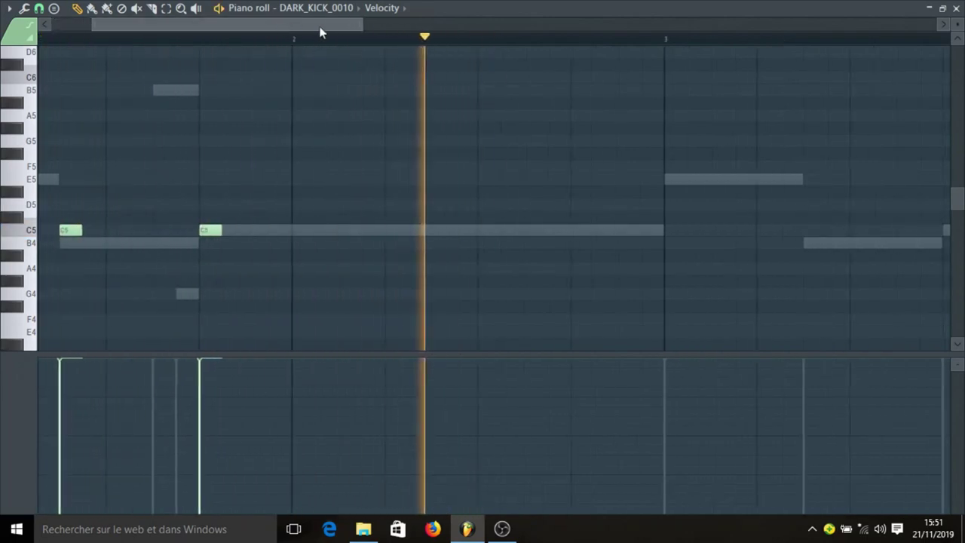
key(space)
key(space)
click(373, 231)
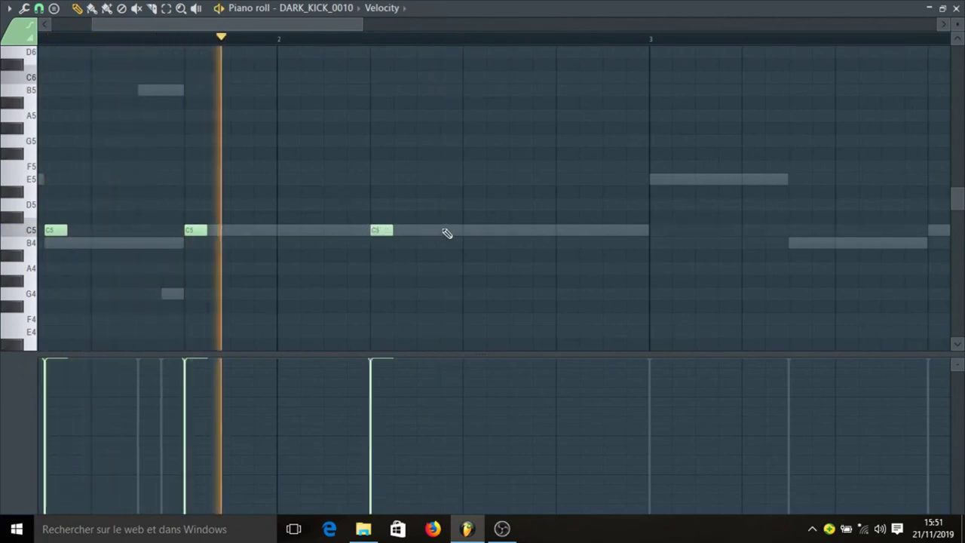
key(space)
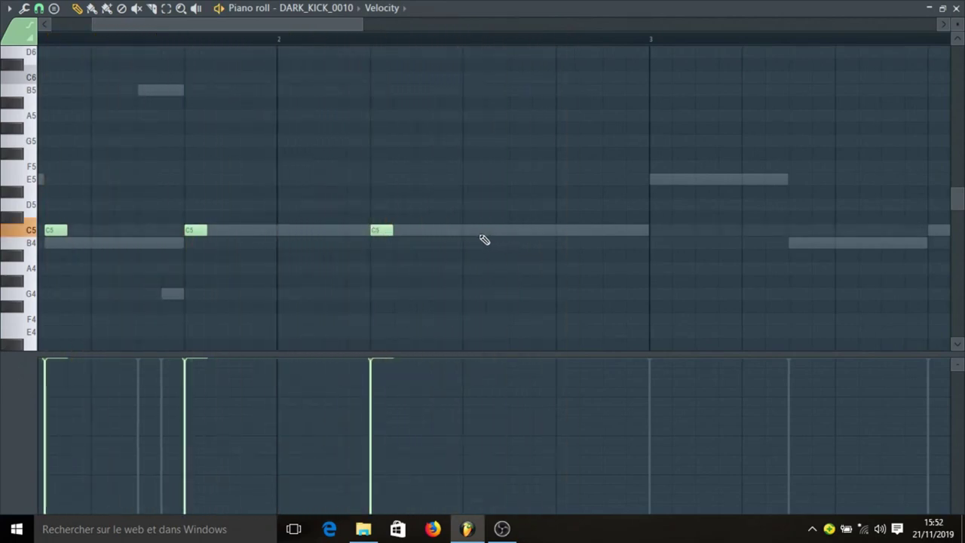
key(space)
click(514, 231)
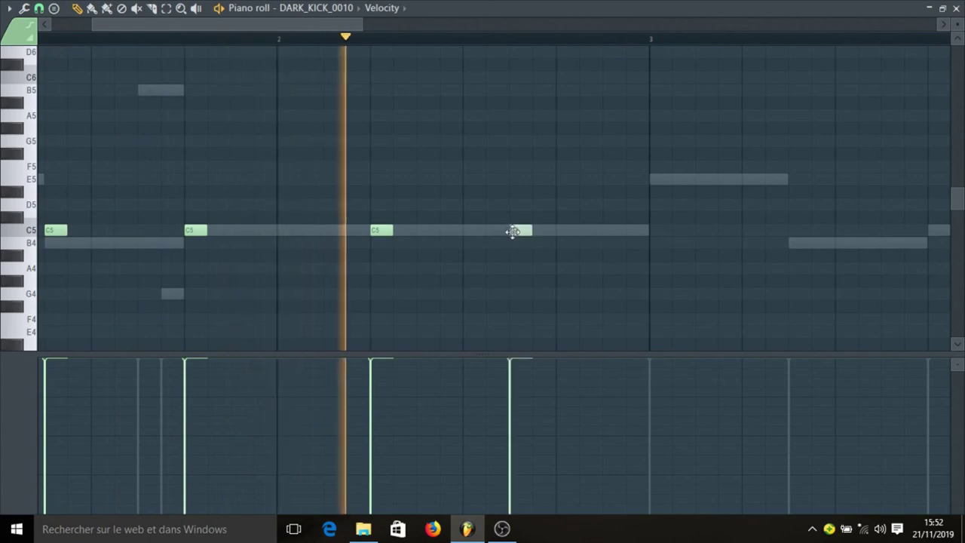
click(657, 231)
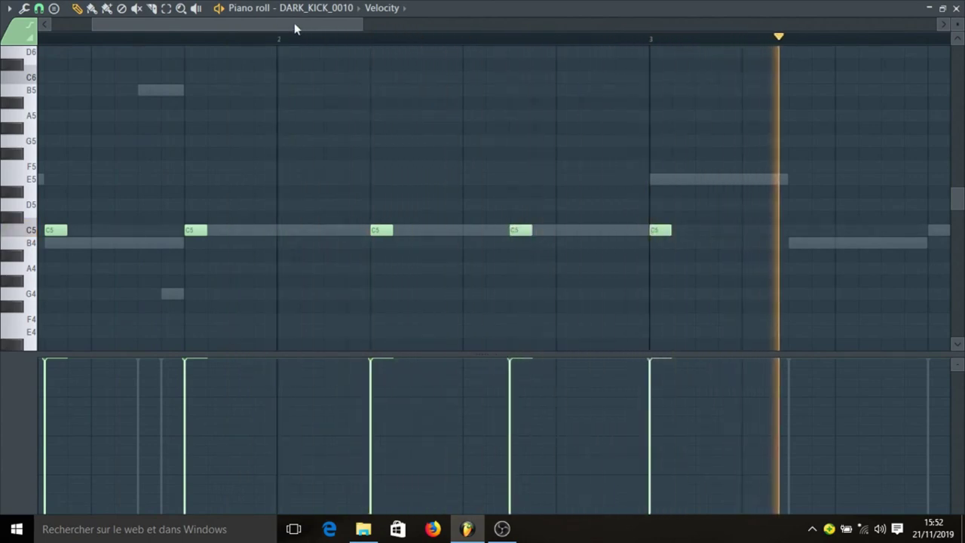
Add C5 kicks in bar 3 at the start of the second long C5 bass note and two steps before it
drag(294, 25, 397, 39)
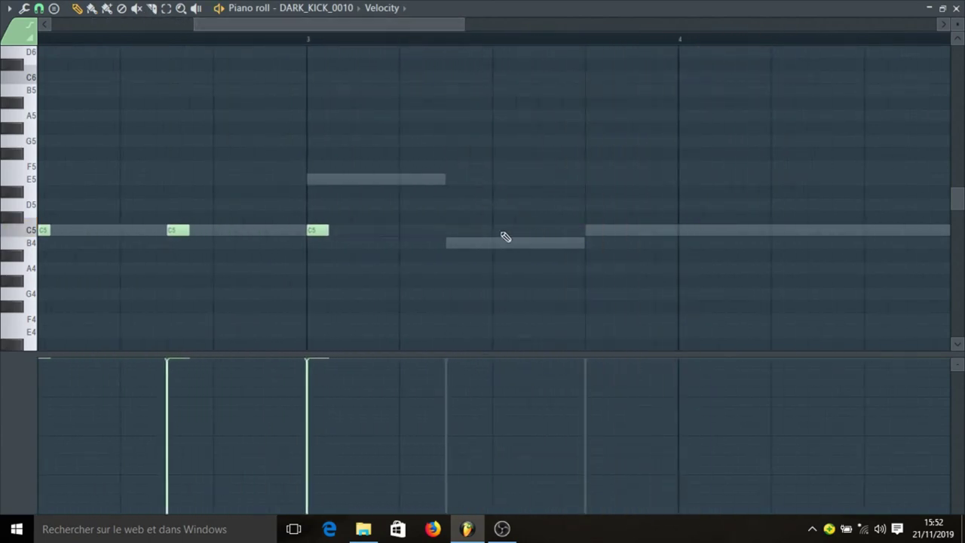
click(593, 232)
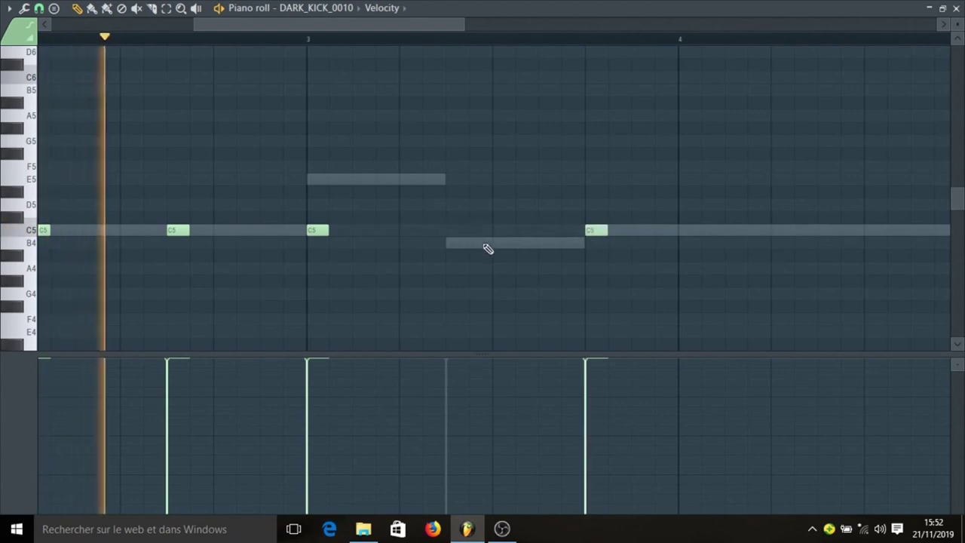
click(308, 41)
key(space)
key(space)
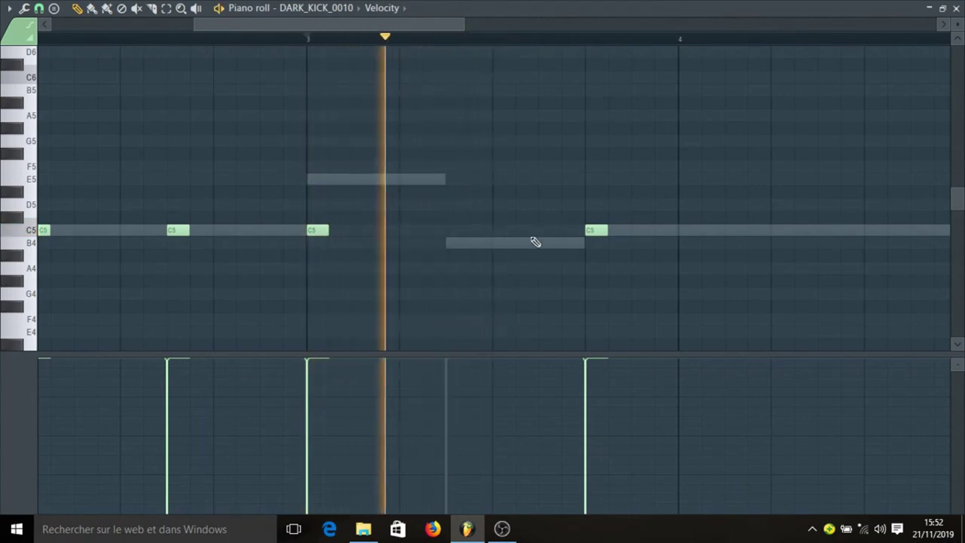
click(518, 229)
key(space)
drag(522, 229, 539, 234)
key(space)
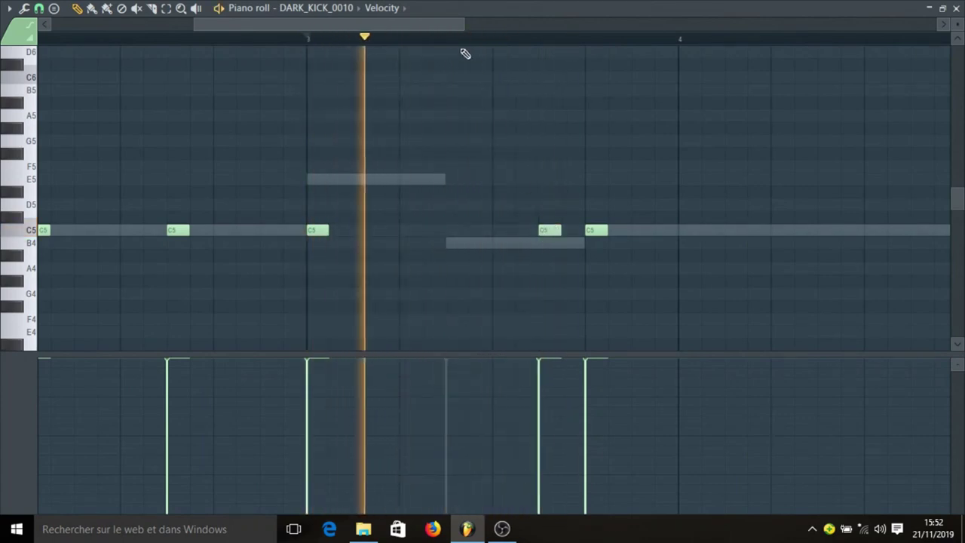
Add C5 kicks on beat 2 of bar 4 and at the start of the F5 bass note, and play the pattern
drag(444, 24, 557, 29)
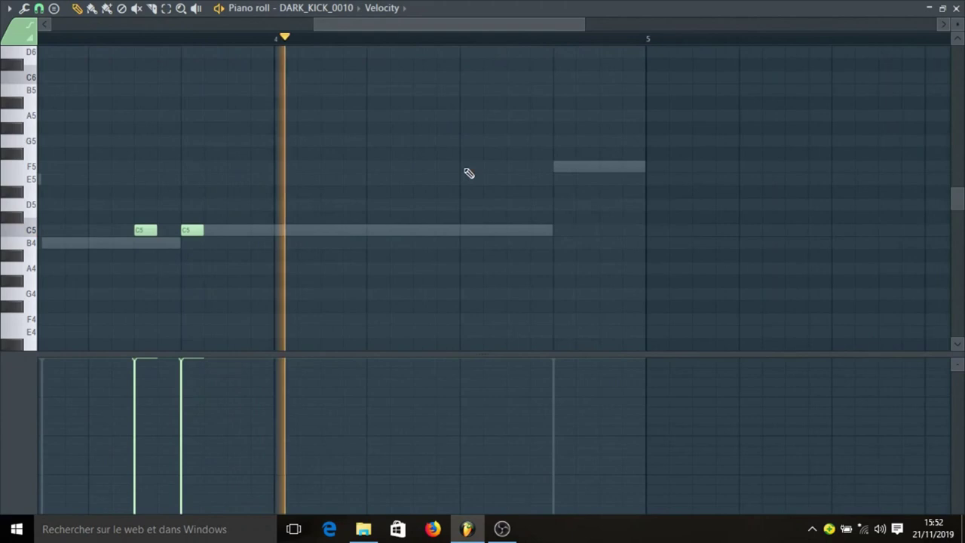
click(374, 231)
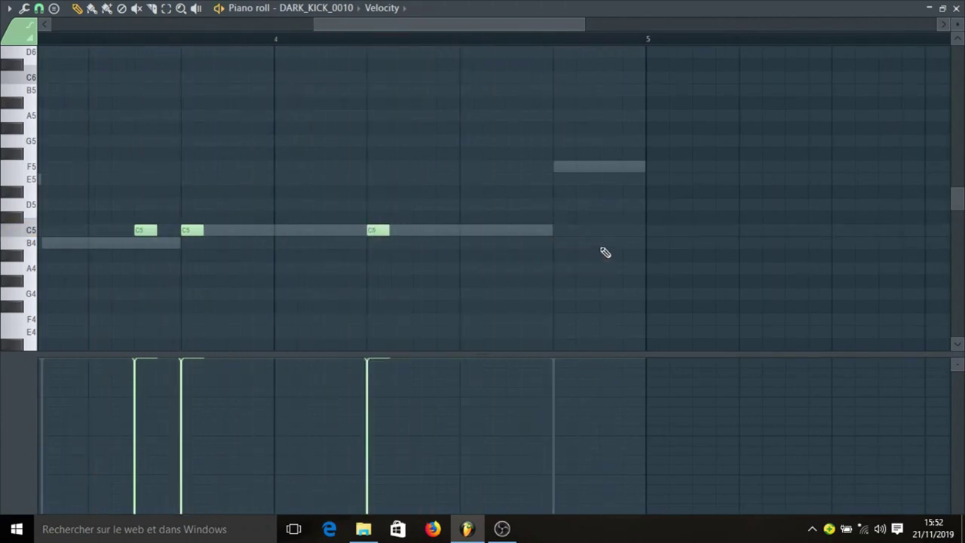
click(558, 231)
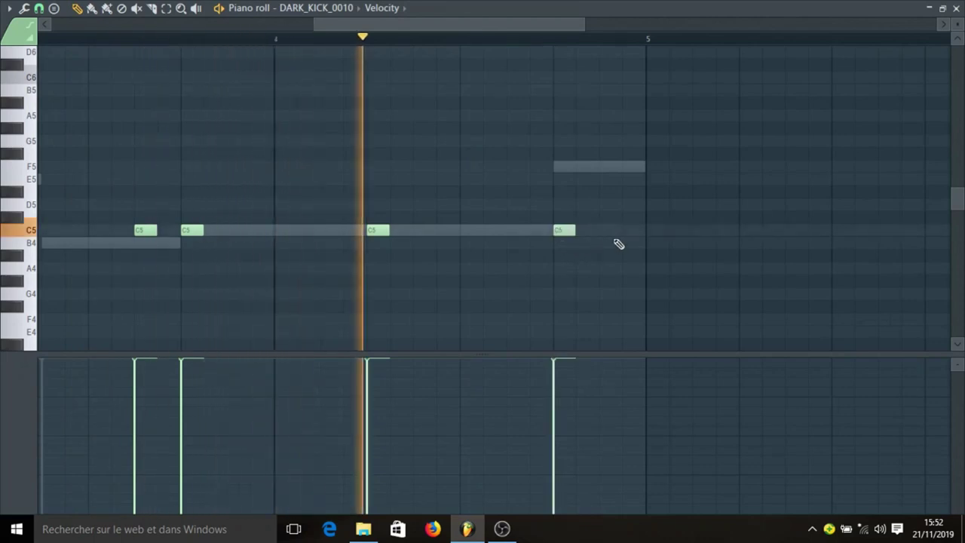
key(space)
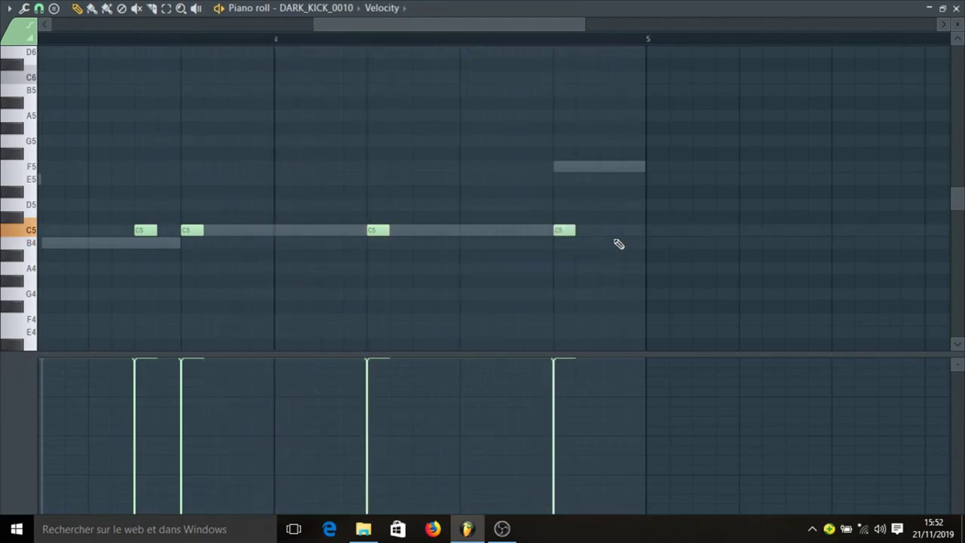
scroll(405, 45, down, 3)
key(space)
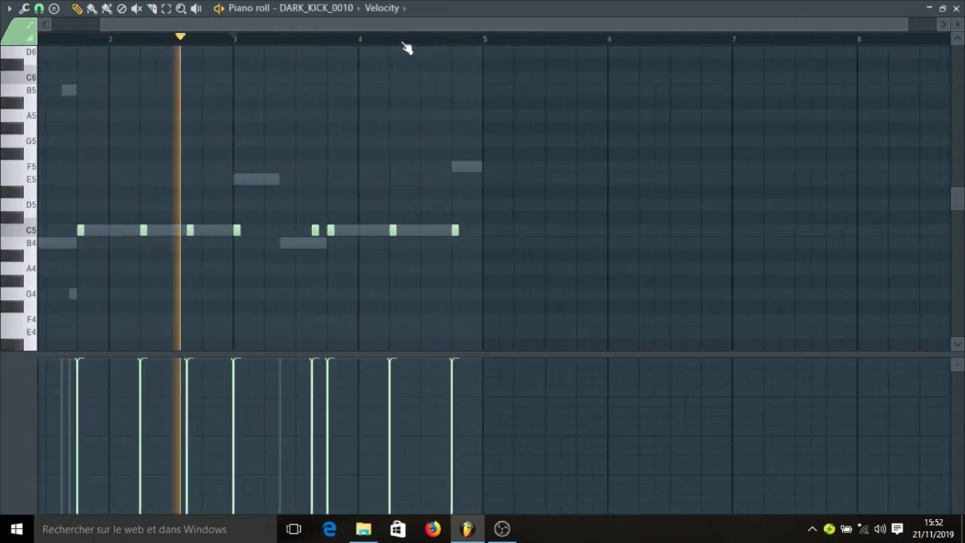
Open the DARK_SNR&CLP_0025 channel in the piano roll, showing all four bars, and play the start of the pattern
key(F7)
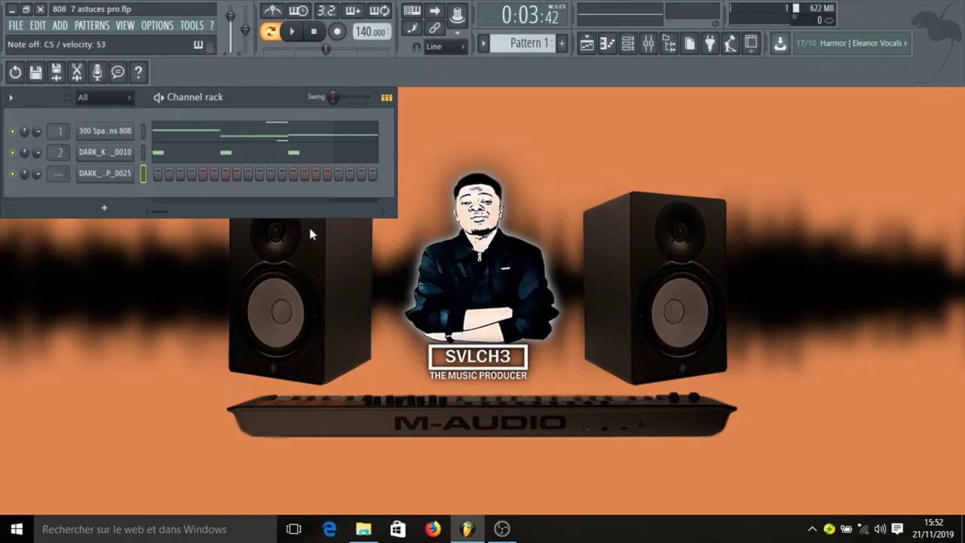
right_click(112, 175)
click(181, 174)
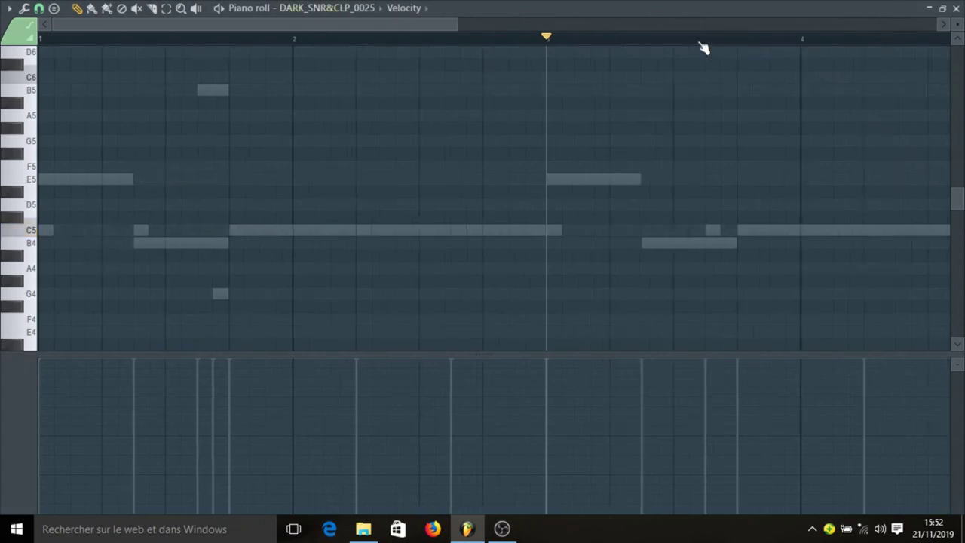
scroll(701, 47, down, 3)
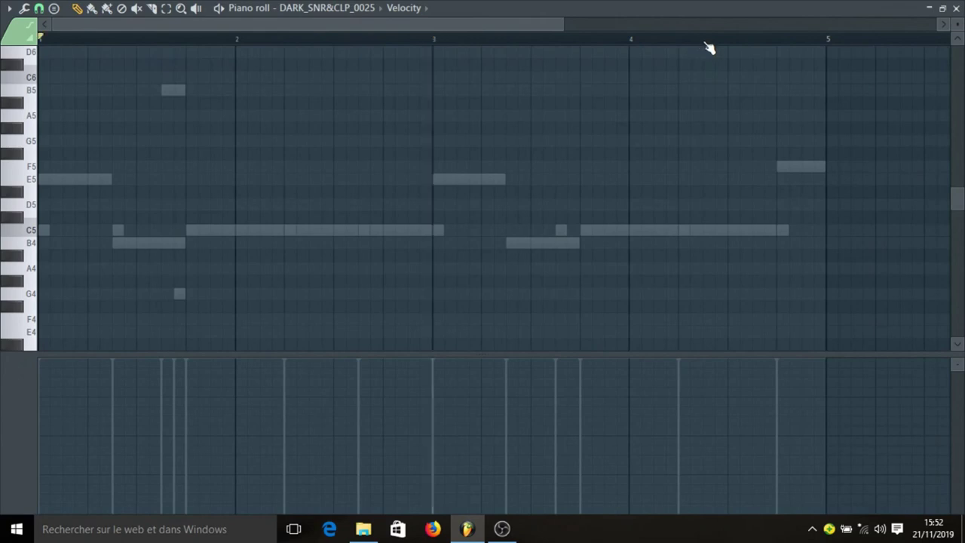
key(space)
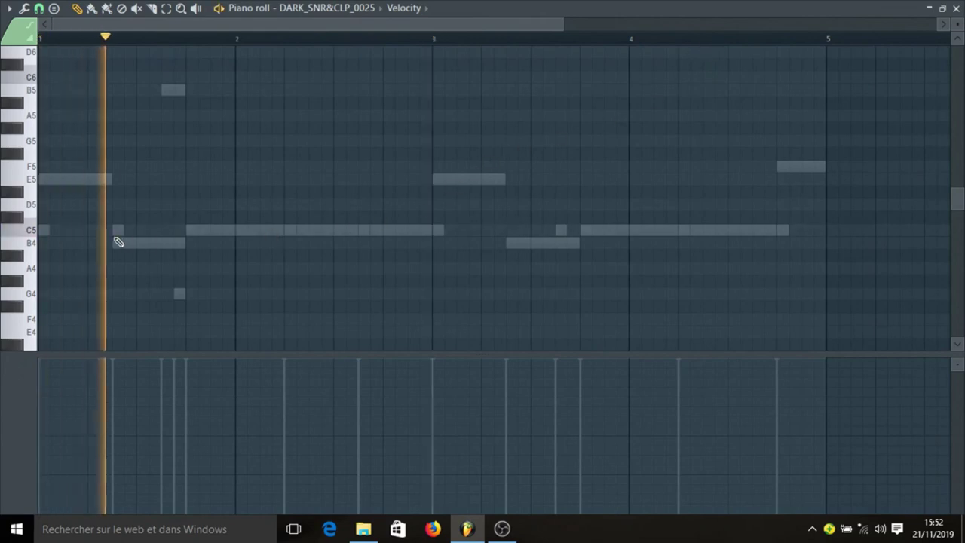
key(space)
Place a C5 snare on beat 3 of each of the four bars and play the pattern
click(139, 233)
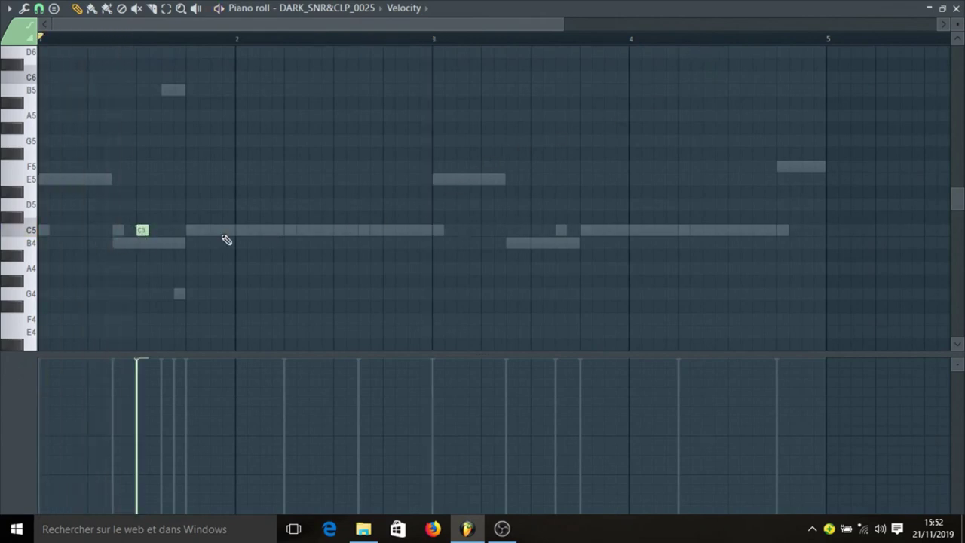
key(space)
click(339, 231)
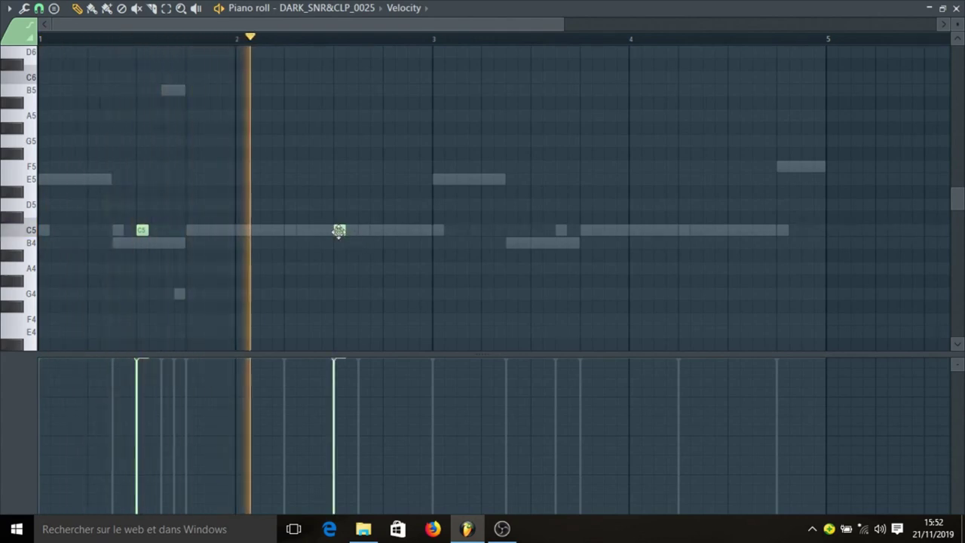
click(534, 230)
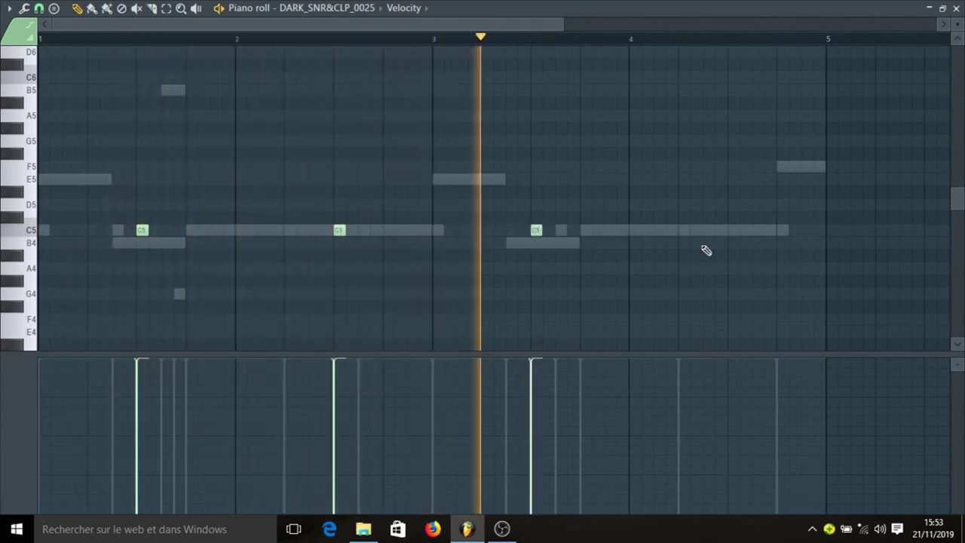
click(726, 230)
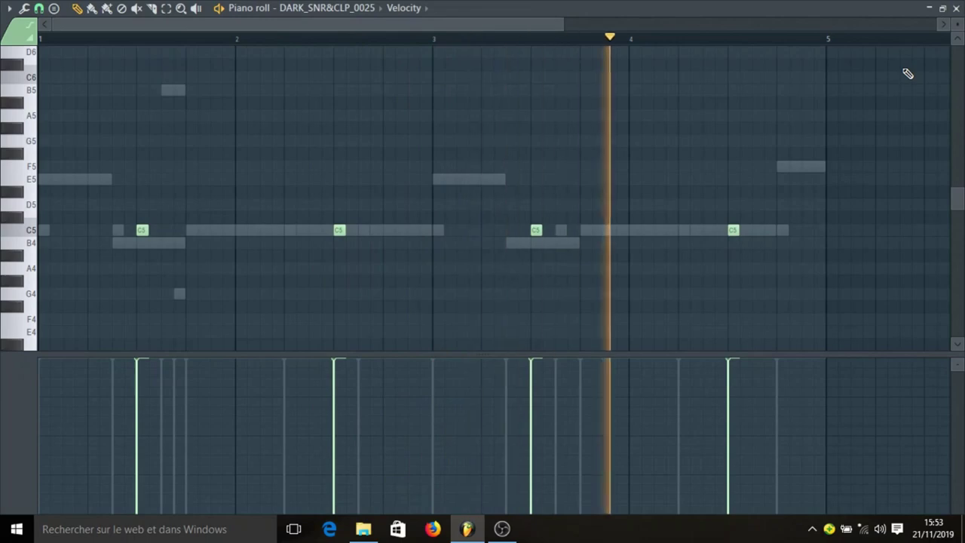
key(space)
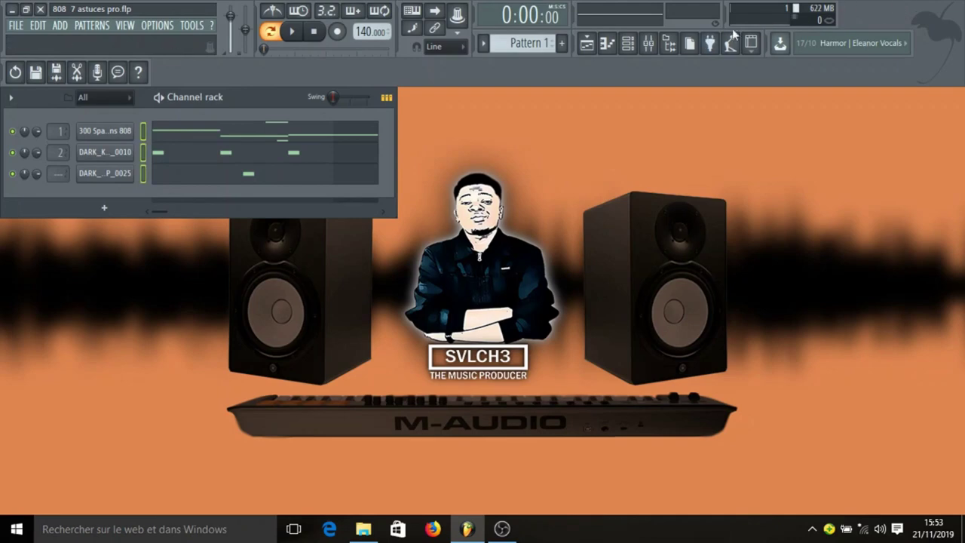
Route the three selected channels to consecutive mixer tracks starting from Insert 1
click(648, 44)
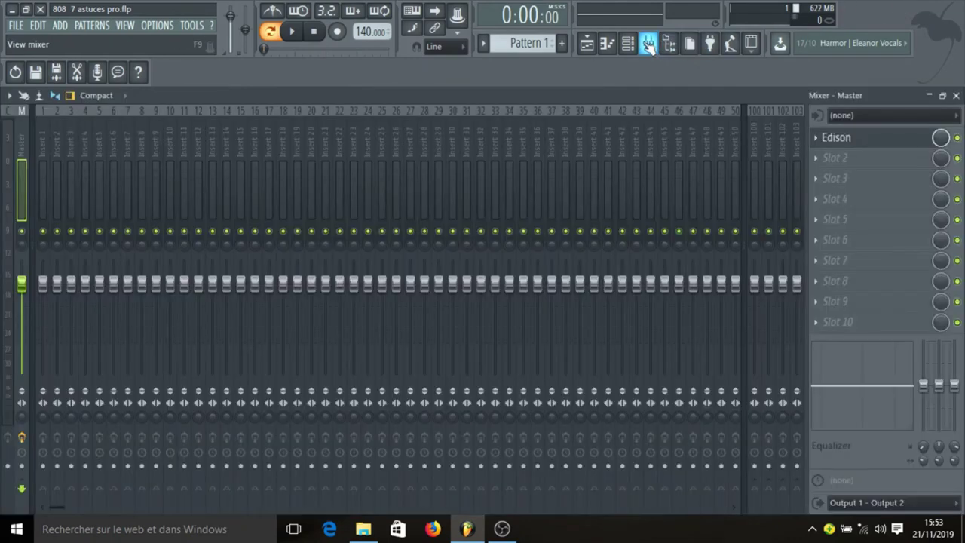
click(42, 177)
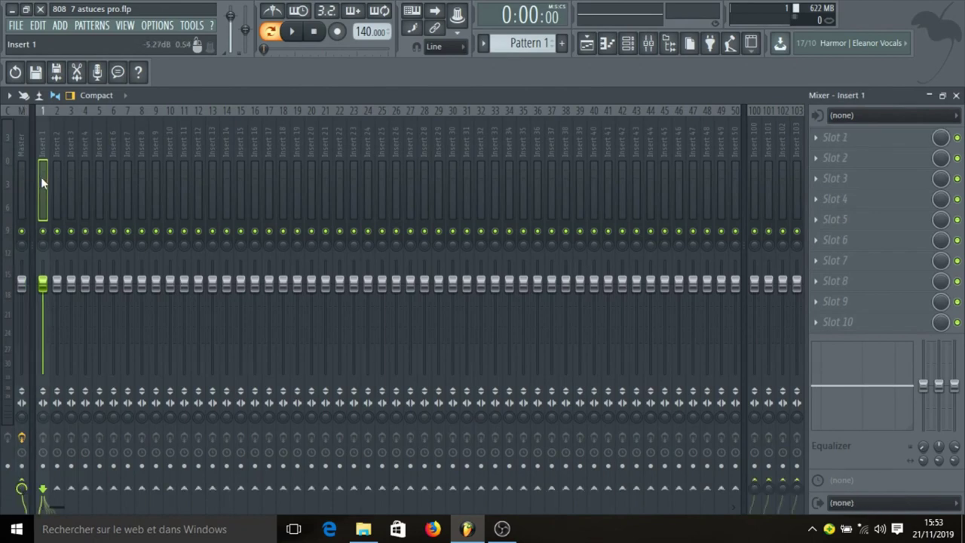
right_click(41, 181)
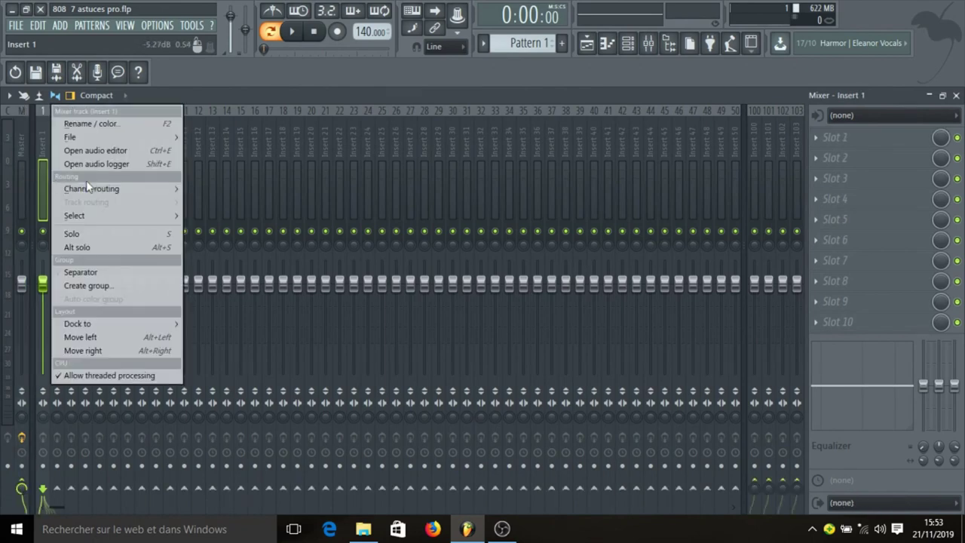
mouse_move(120, 192)
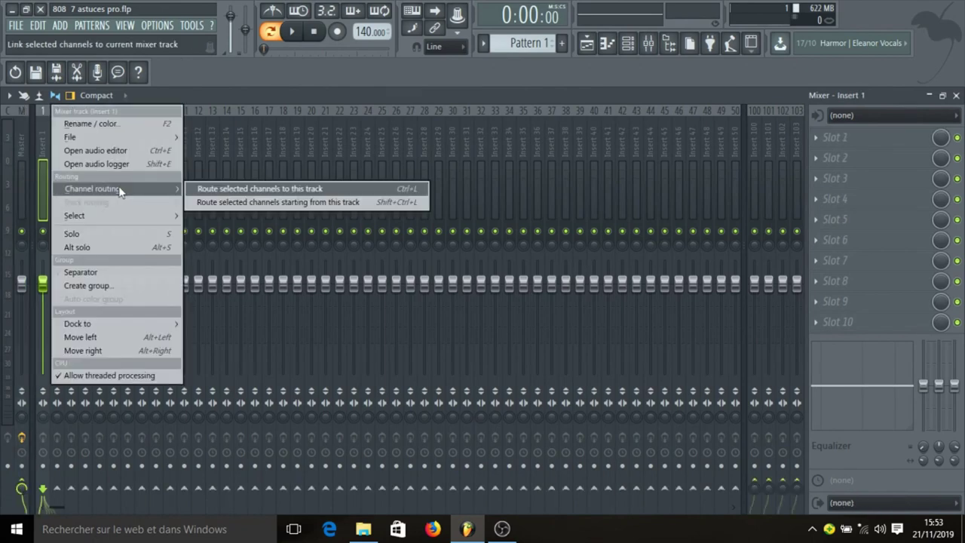
click(270, 203)
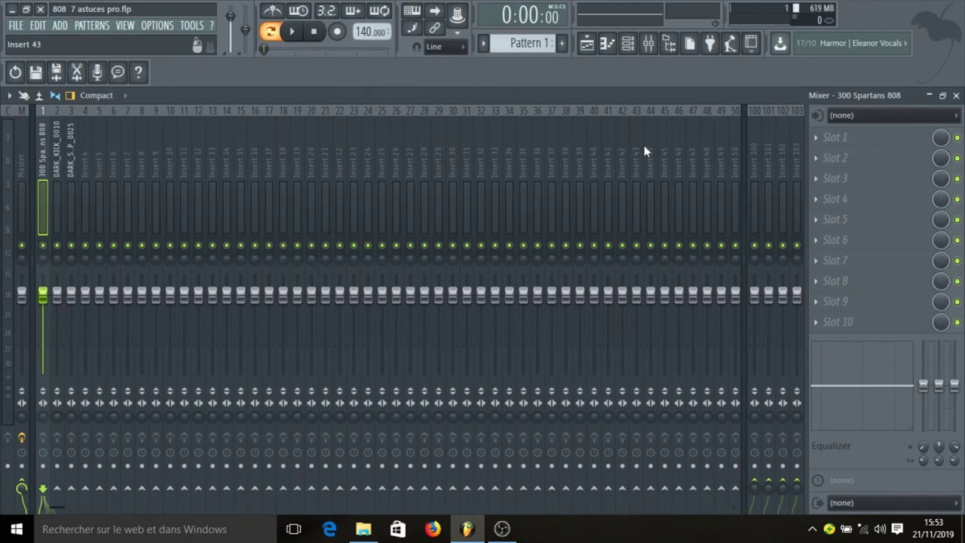
Add Fruity Parametric EQ 2 to the first effect slot of the 300 Spartans 808 mixer track
click(824, 146)
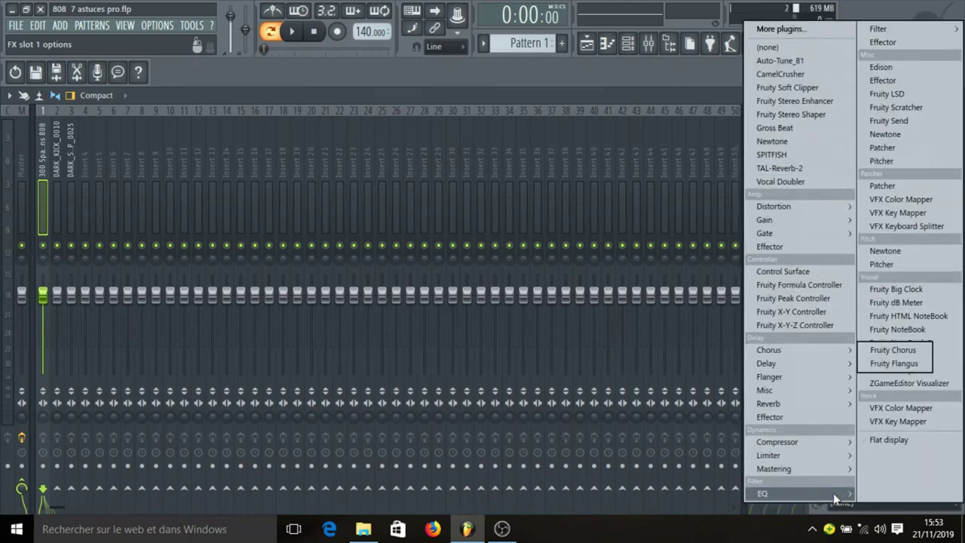
mouse_move(835, 498)
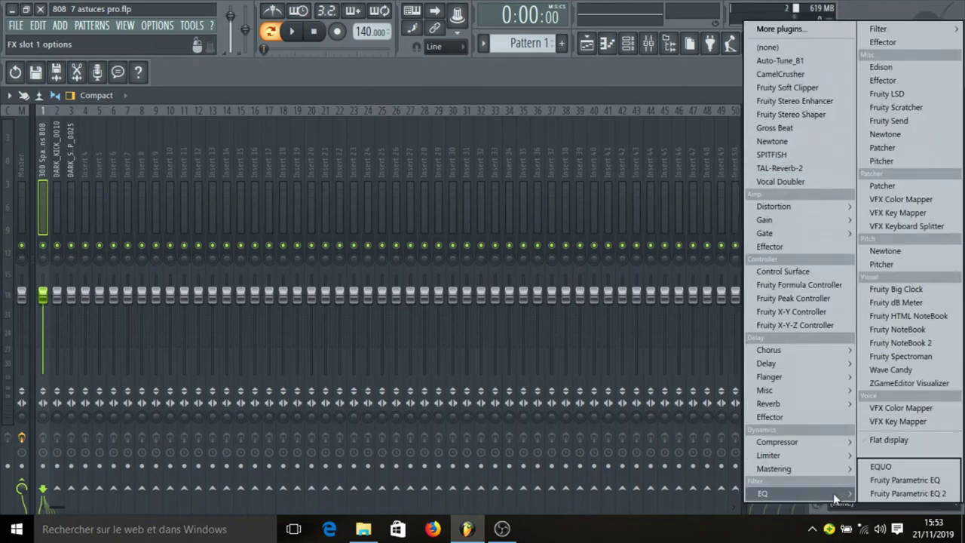
click(922, 494)
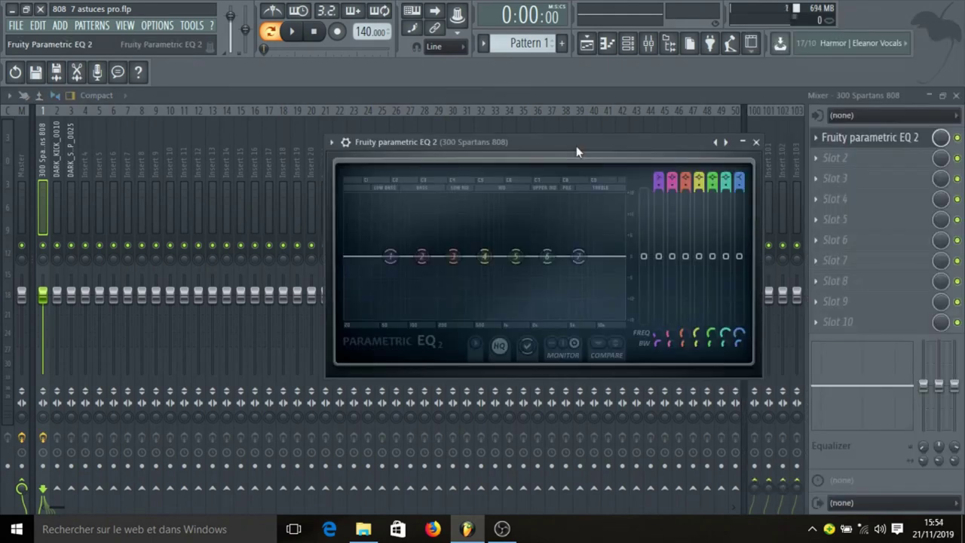
key(Escape)
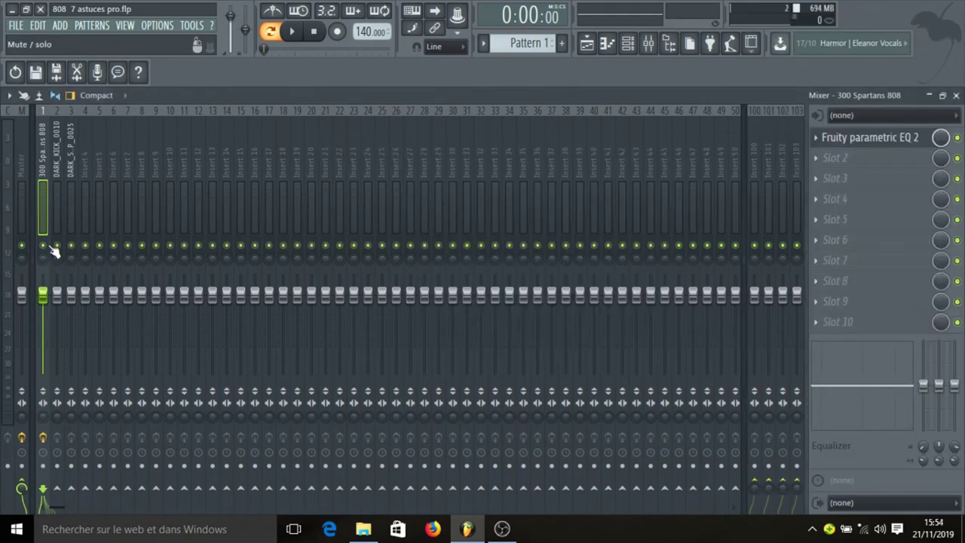
Solo the 808 mixer track and play the pattern with its Parametric EQ 2 open to view the spectrum
right_click(52, 246)
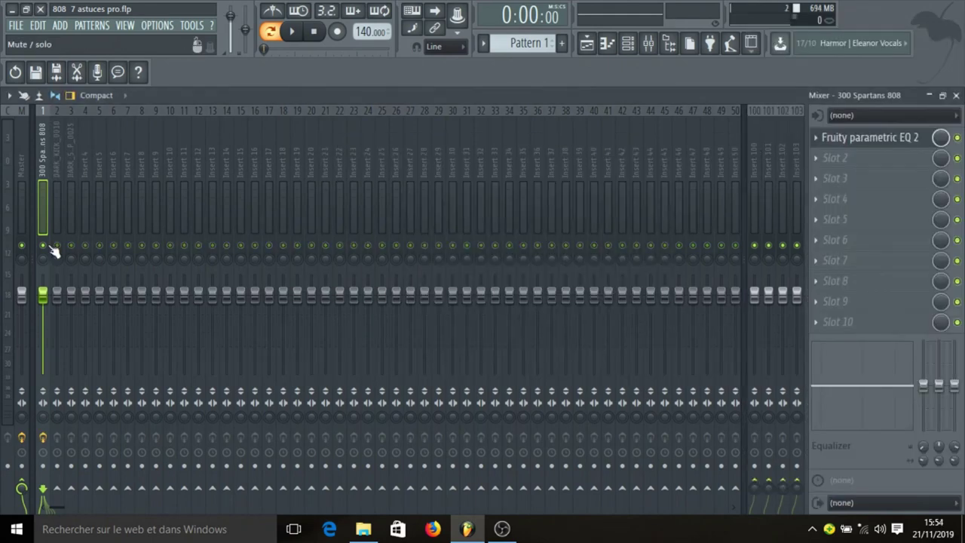
click(867, 148)
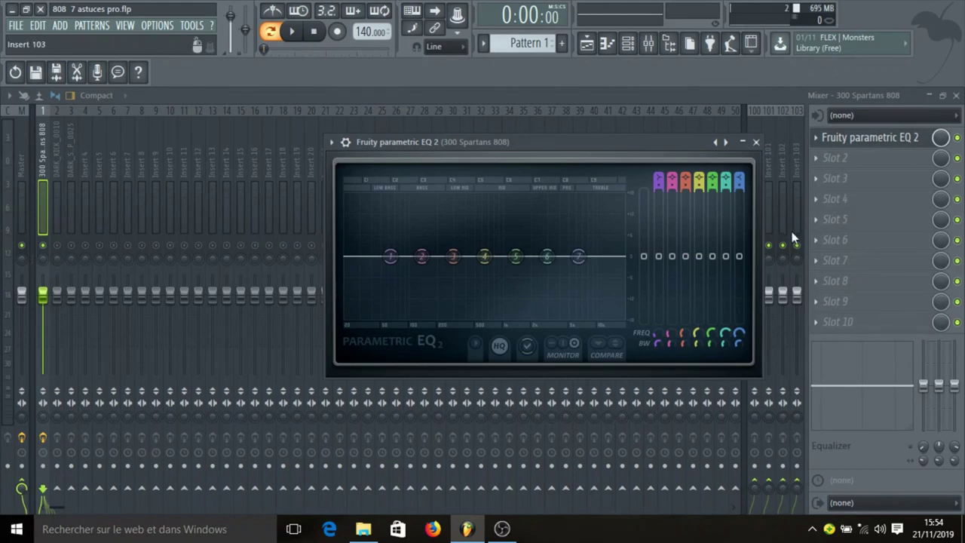
click(292, 31)
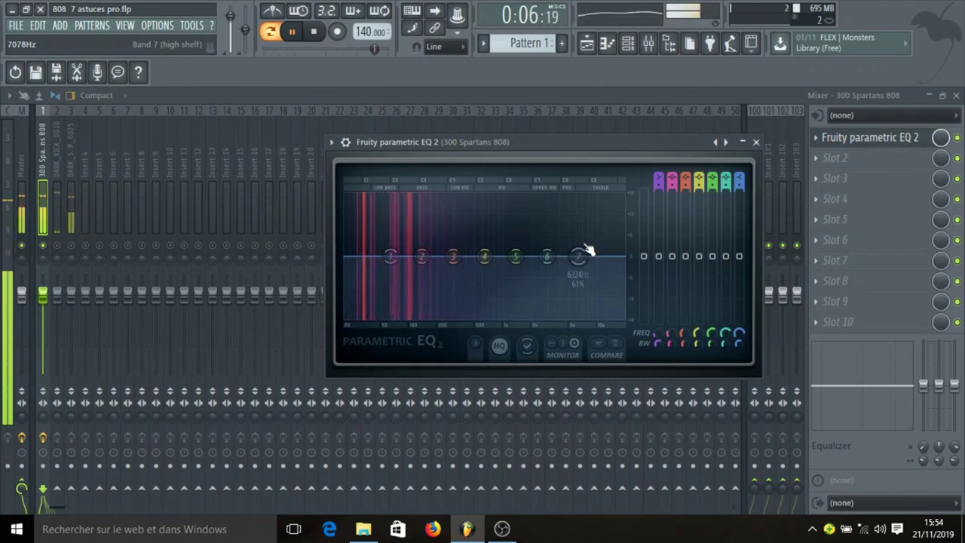
key(space)
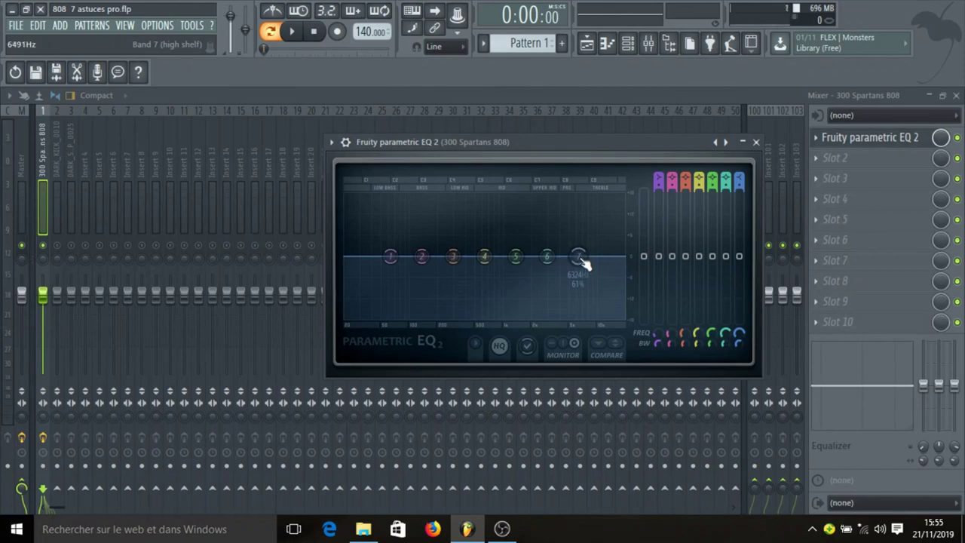
Cut the 808's highs by pulling EQ band 7 fully down near 1 kHz and band 6 down just below 5 kHz
drag(581, 260, 505, 316)
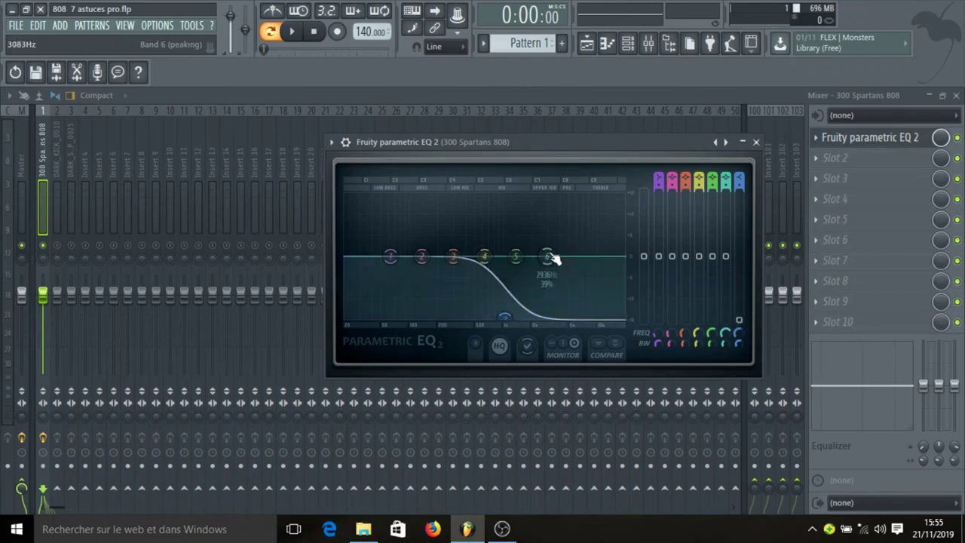
drag(546, 257, 564, 319)
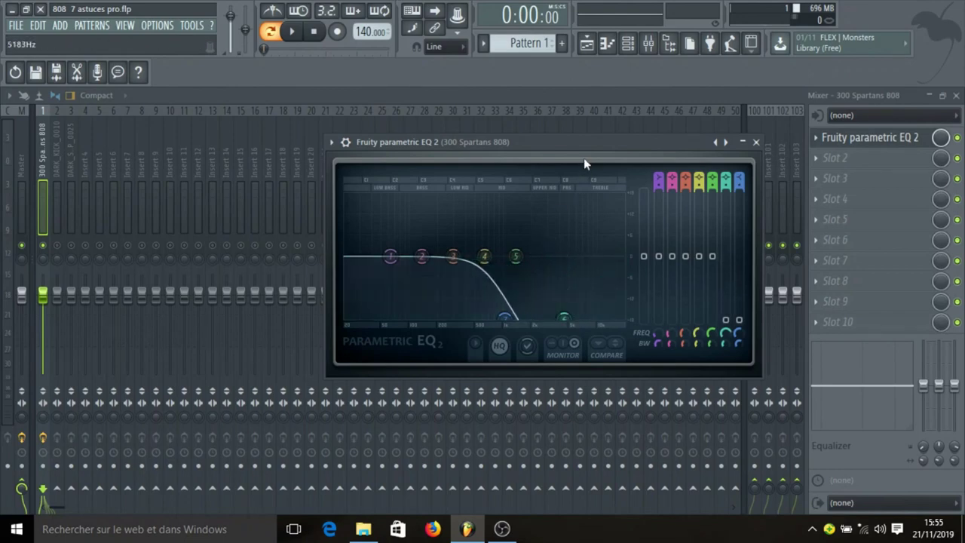
key(space)
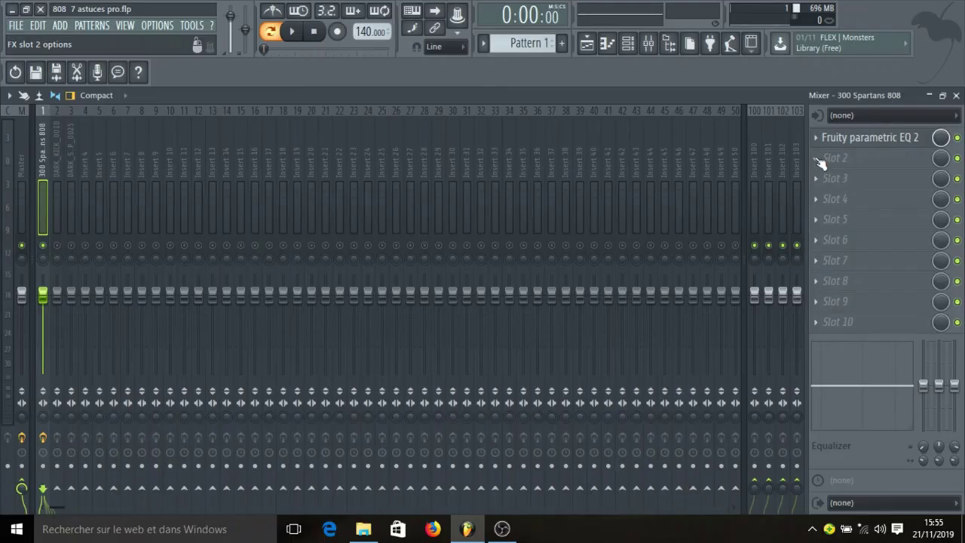
Add Fruity Soft Clipper to slot 2 of the 808 track, raise its post gain, and play the pattern
click(821, 164)
mouse_move(791, 461)
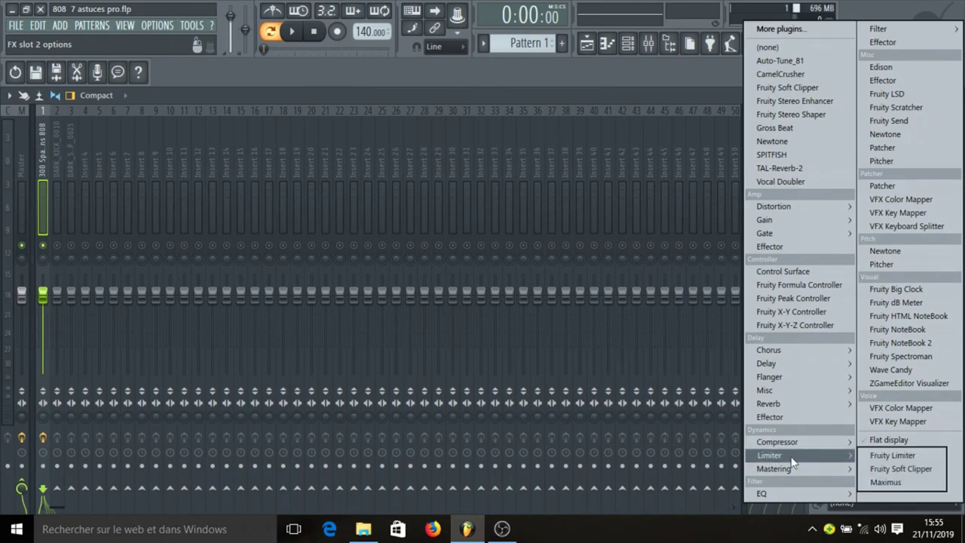
click(895, 467)
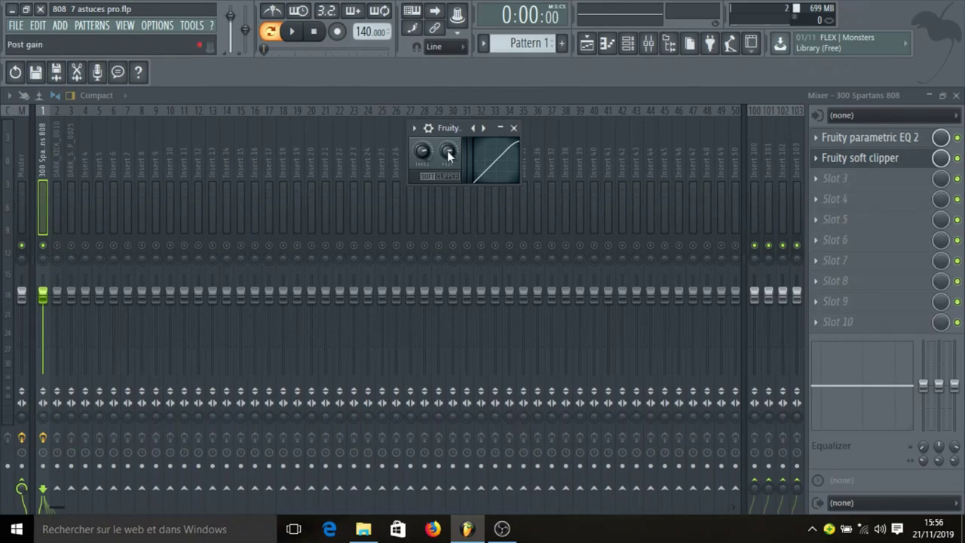
drag(448, 152, 448, 123)
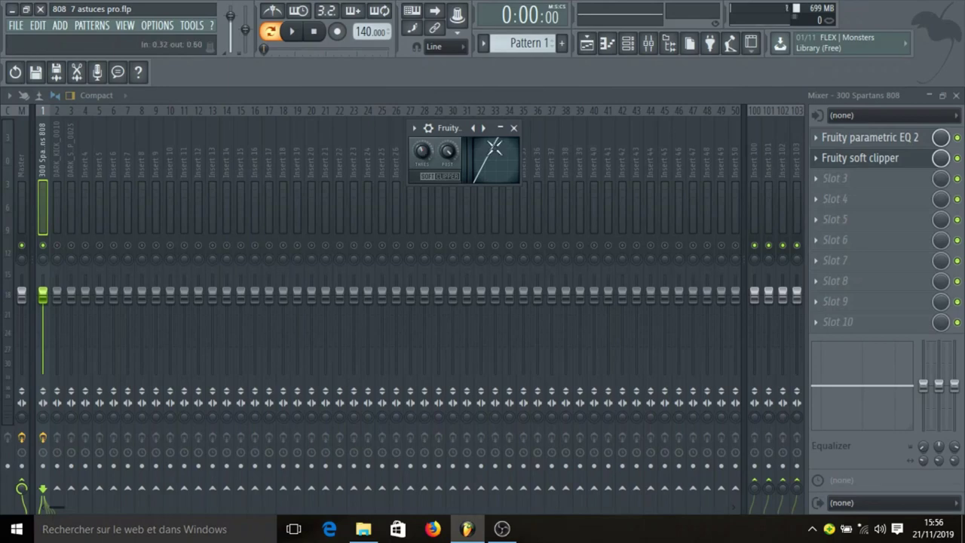
key(space)
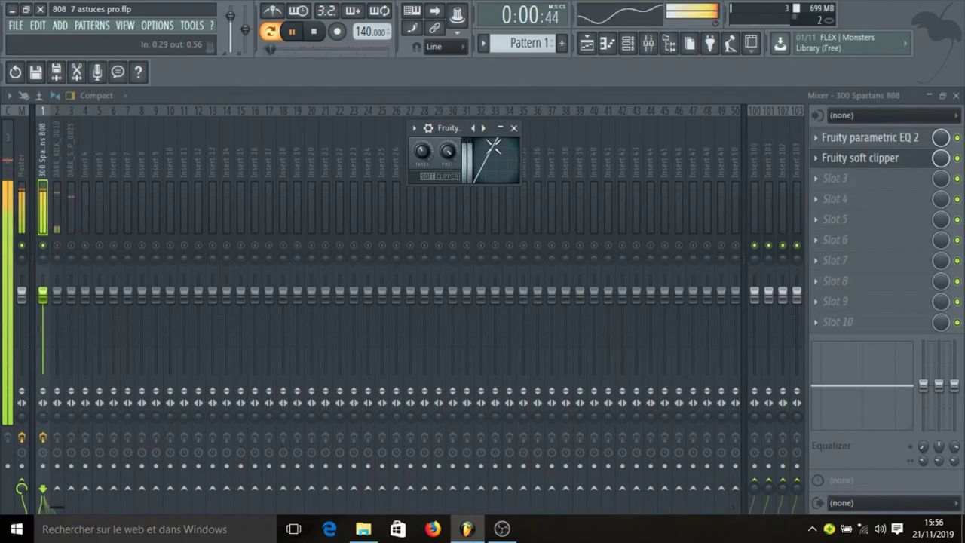
key(space)
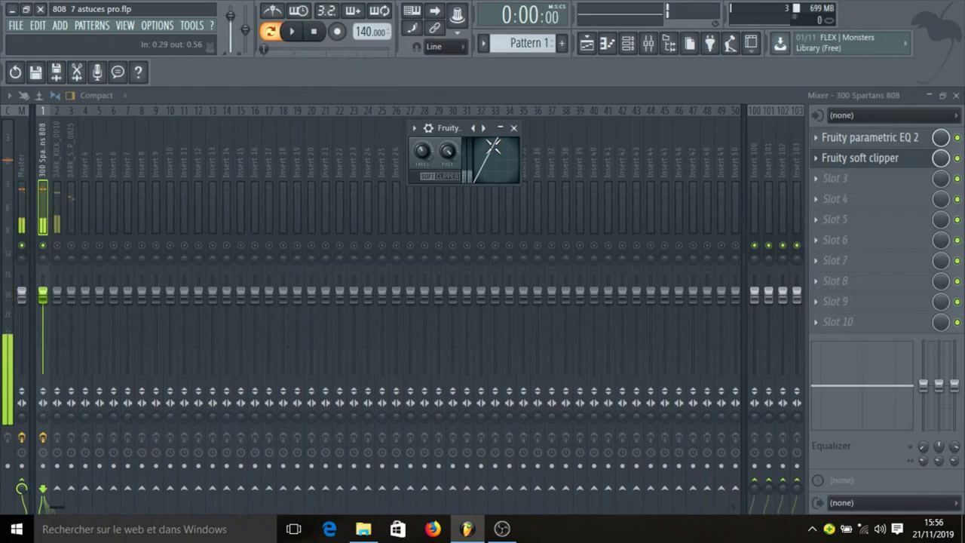
click(515, 129)
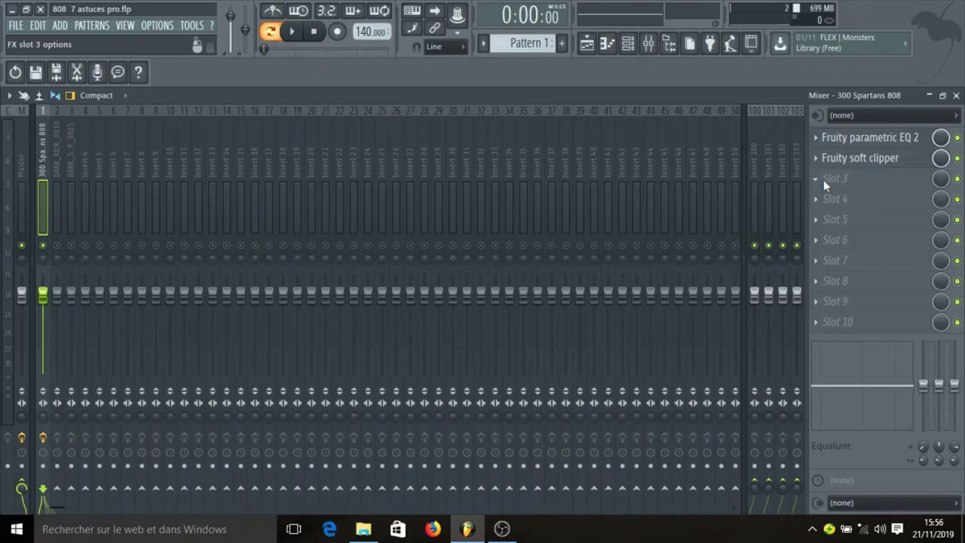
Add Fruity Compressor to slot 3 of the 808 track, lower its threshold and attack, and raise its gain
click(824, 179)
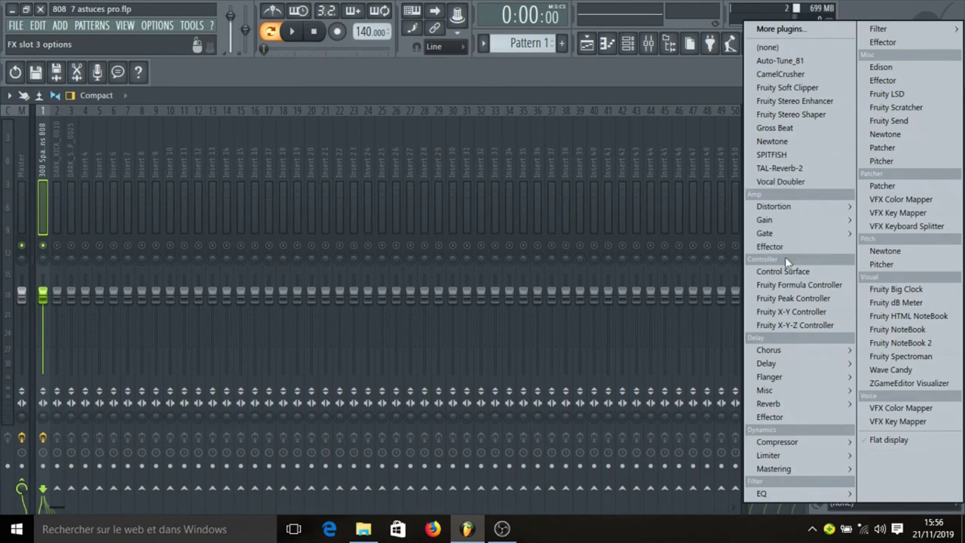
mouse_move(838, 440)
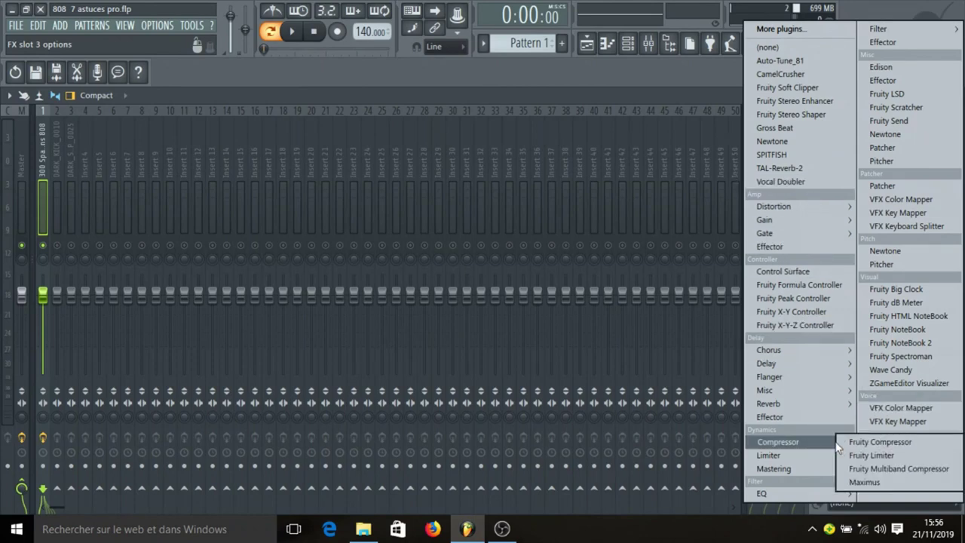
click(883, 445)
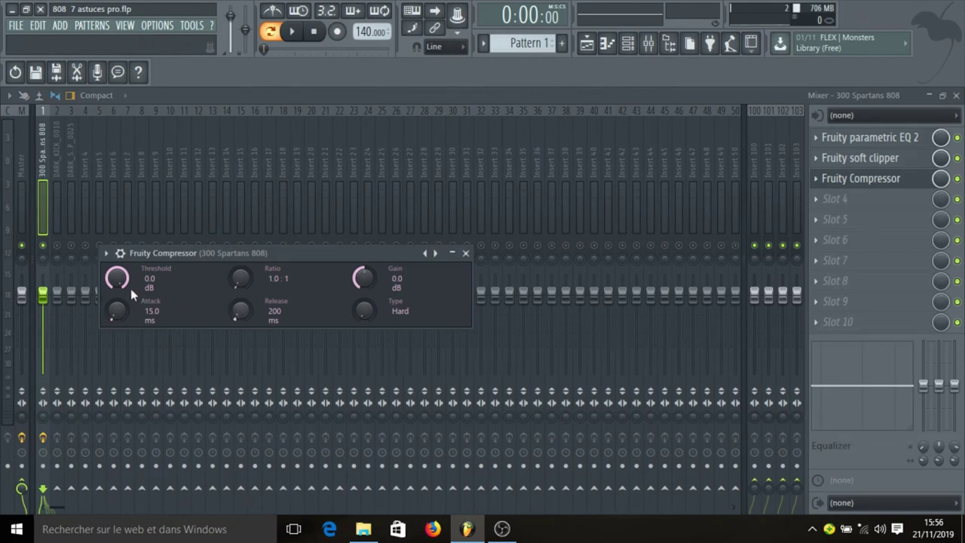
drag(117, 280, 117, 285)
drag(117, 310, 116, 324)
drag(369, 279, 368, 273)
click(465, 254)
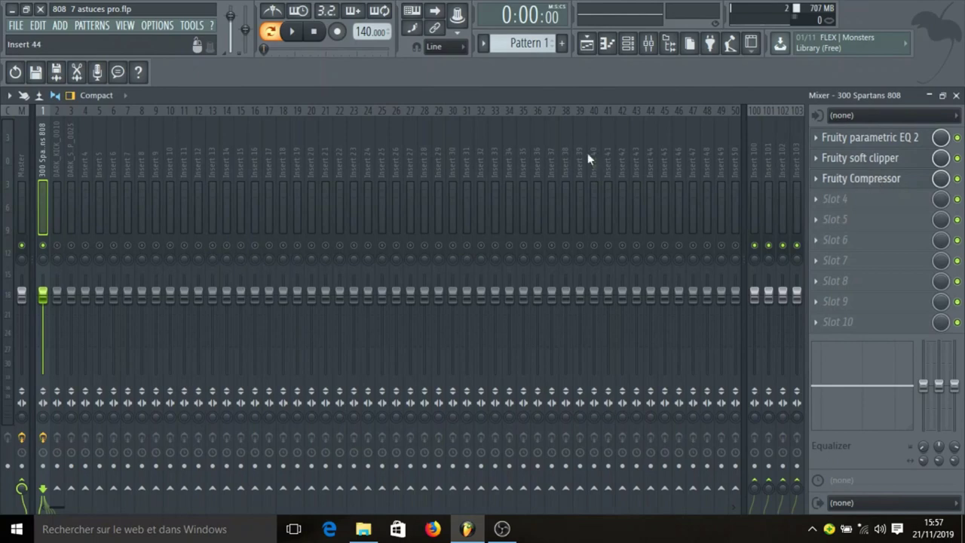
Play the pattern with Fruity Compressor enabled and bypassed to compare the 808's sound, leaving the compressor on
key(space)
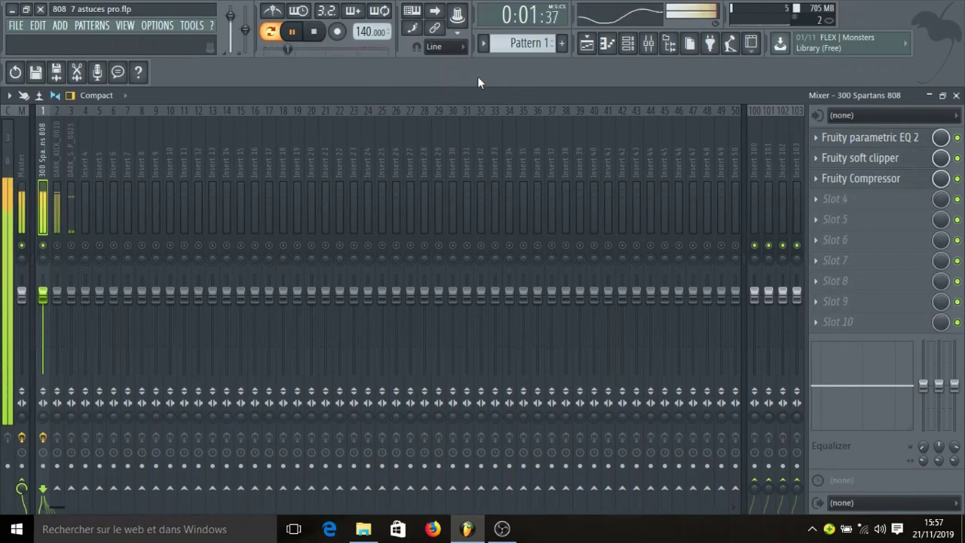
key(space)
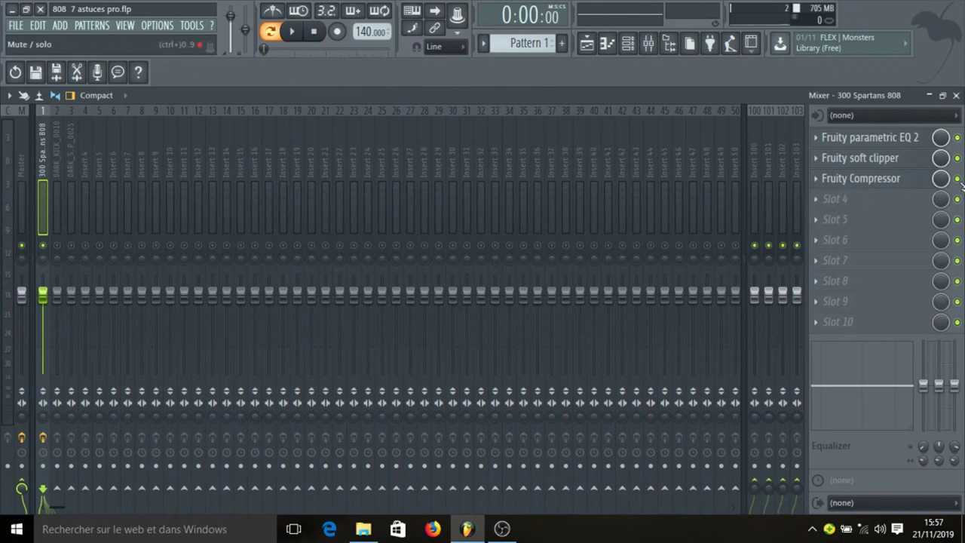
key(space)
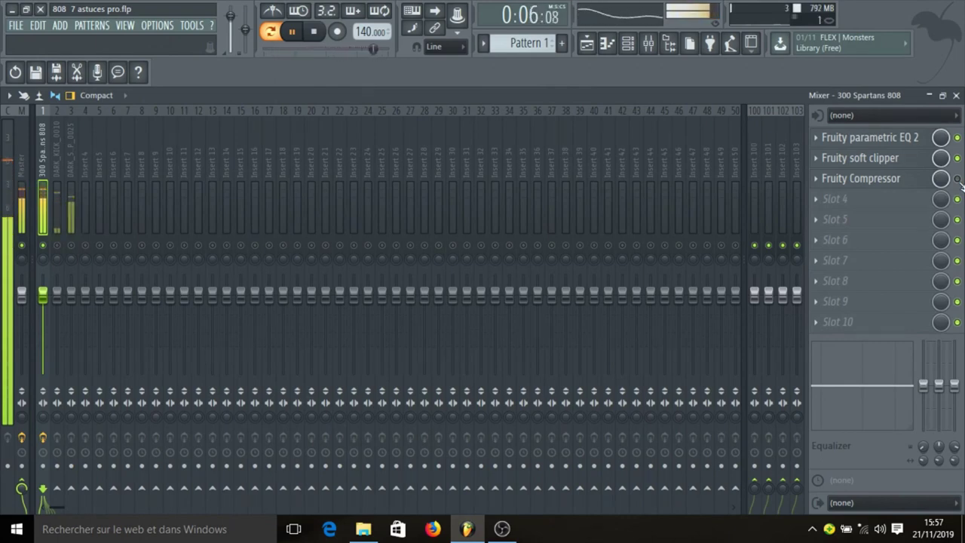
key(space)
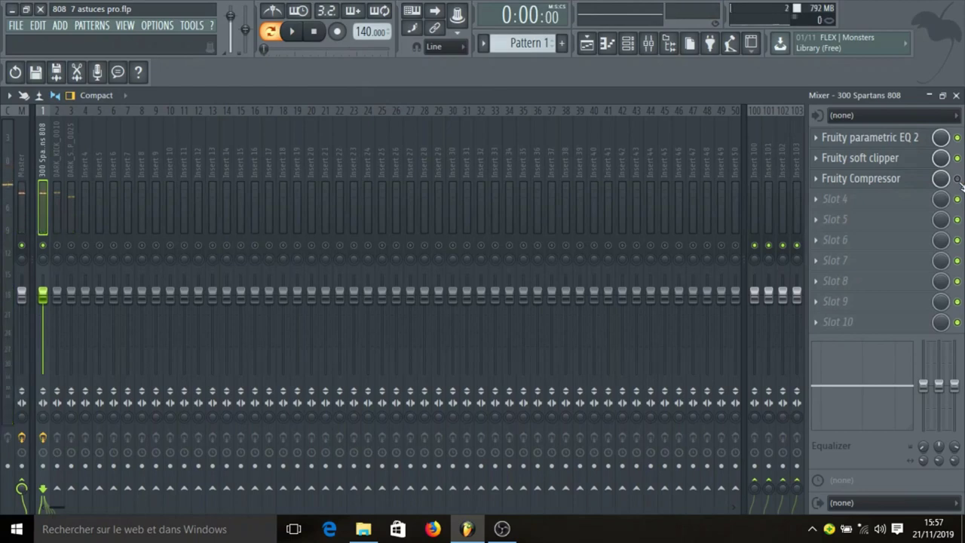
key(space)
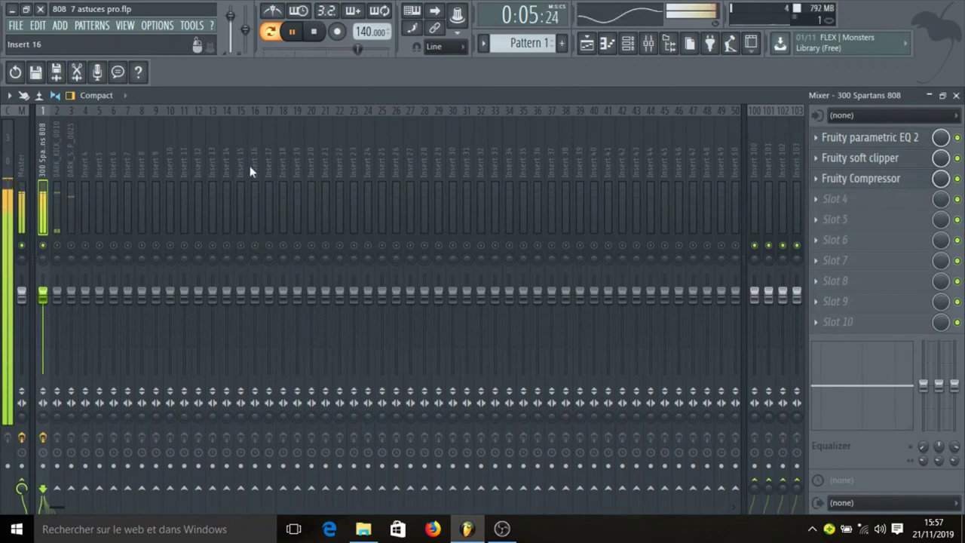
key(space)
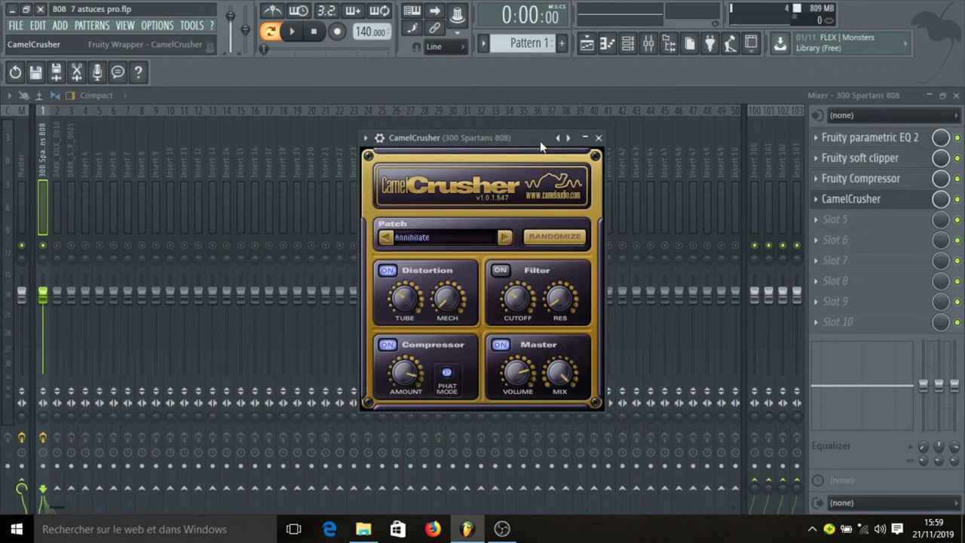
Load the British Clean preset in the 808 track's CamelCrusher, raise its tube distortion slightly, and play the pattern
right_click(568, 140)
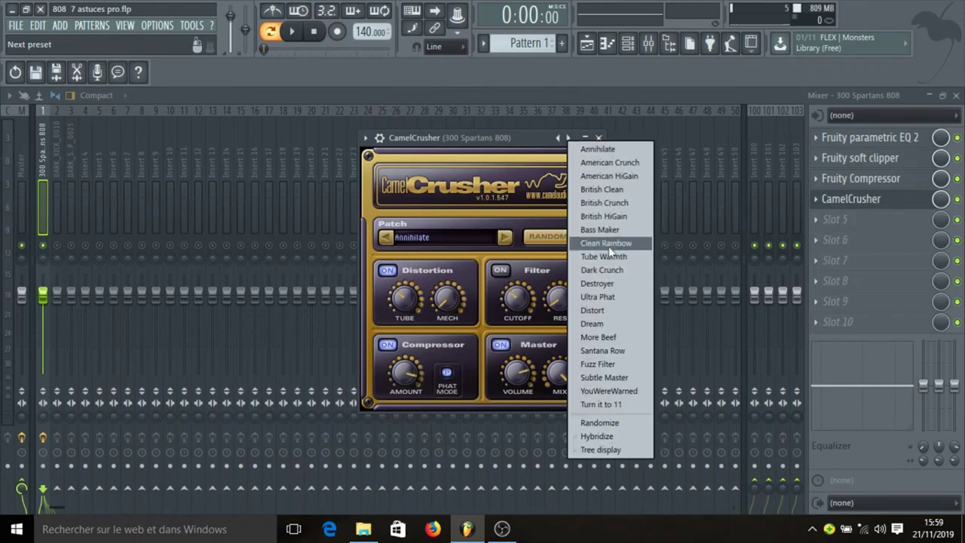
click(613, 194)
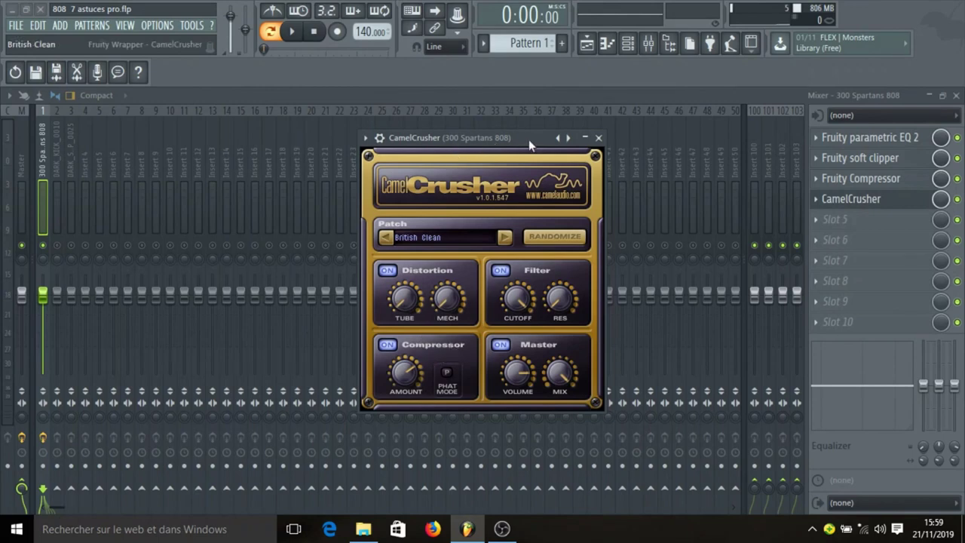
key(space)
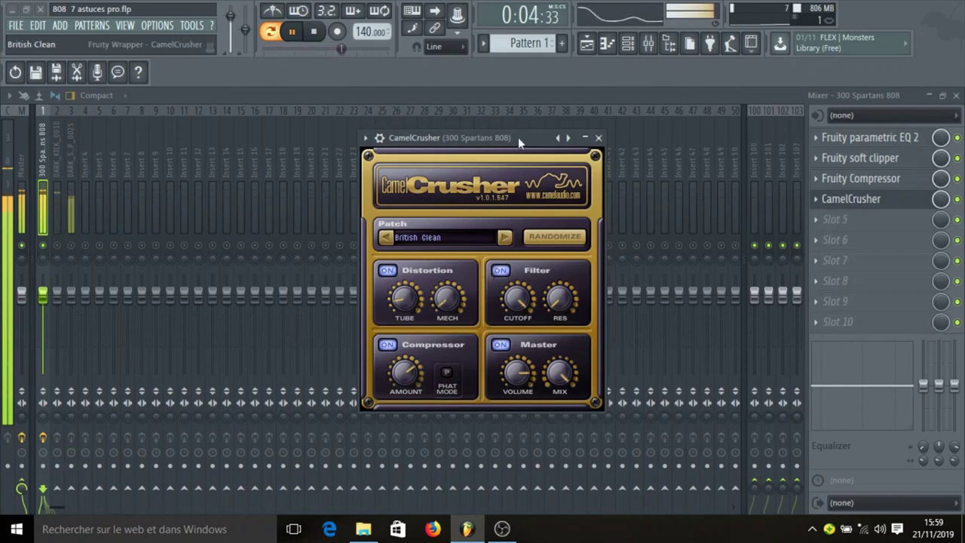
Stop playback, close CamelCrusher and add a second Fruity Parametric EQ 2 to slot 5 of the 808 track
drag(520, 142, 565, 138)
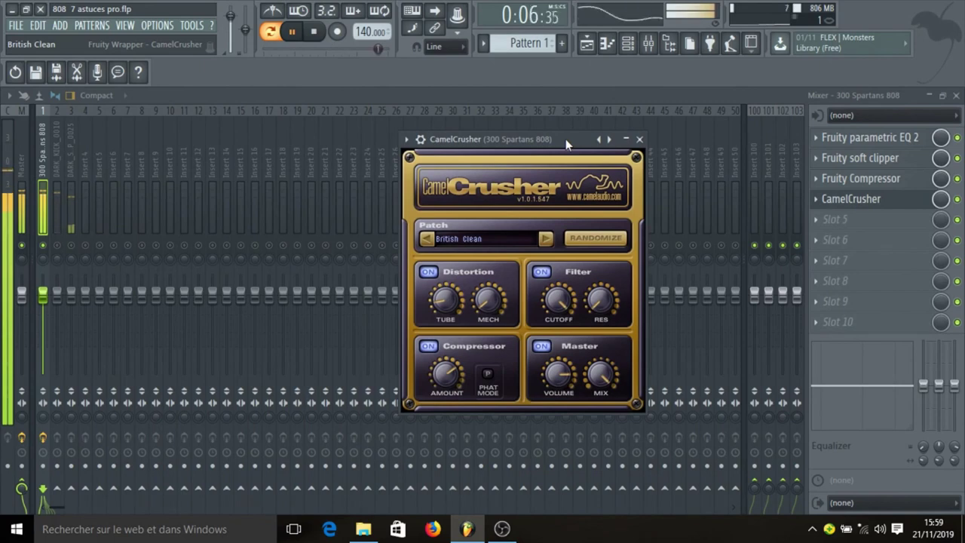
key(space)
click(640, 139)
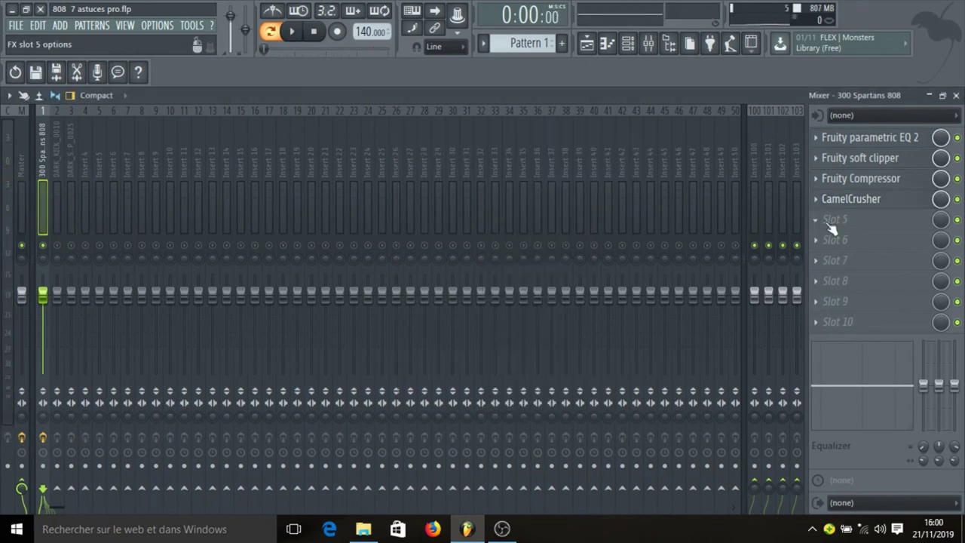
click(829, 226)
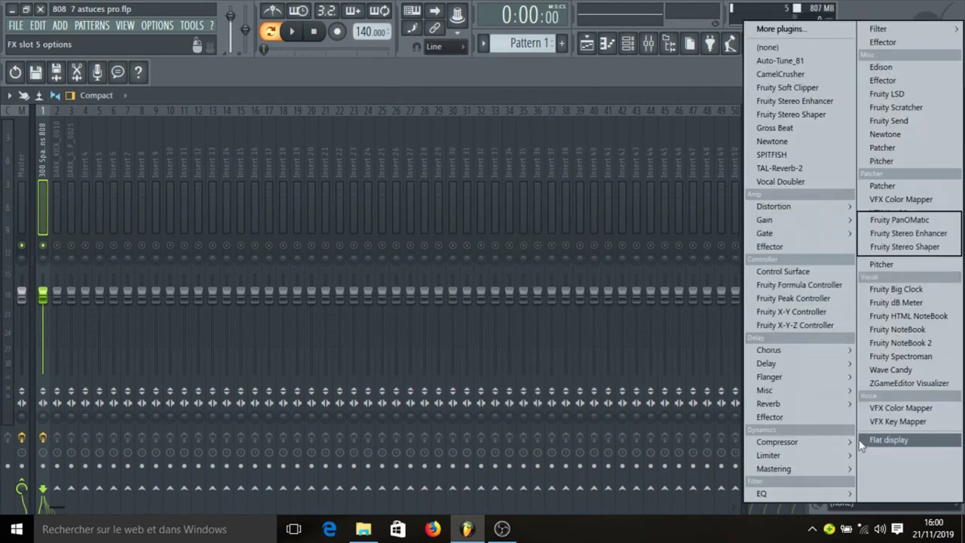
mouse_move(834, 491)
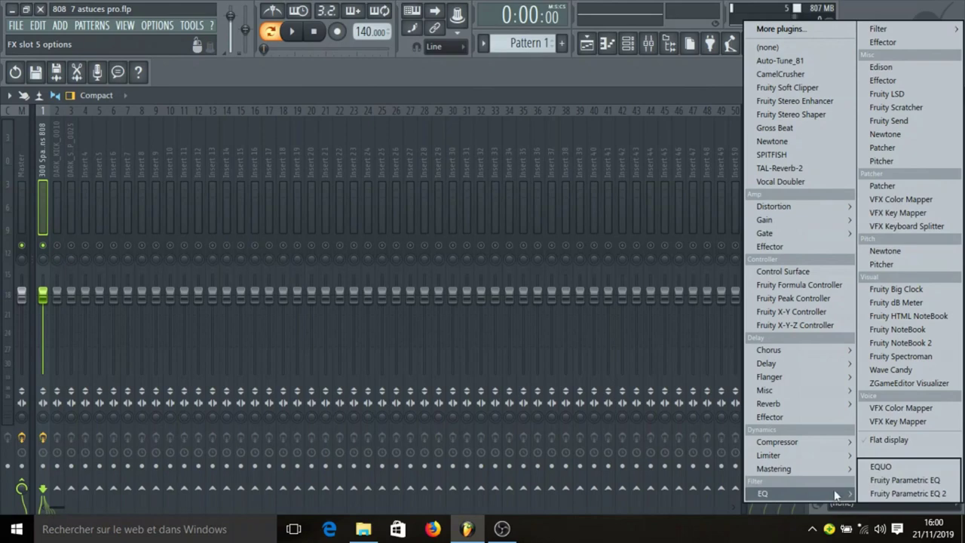
click(890, 495)
Play the pattern and cut the 808's highs with EQ bands 7 and 6 and its lowest frequencies with band 1
key(space)
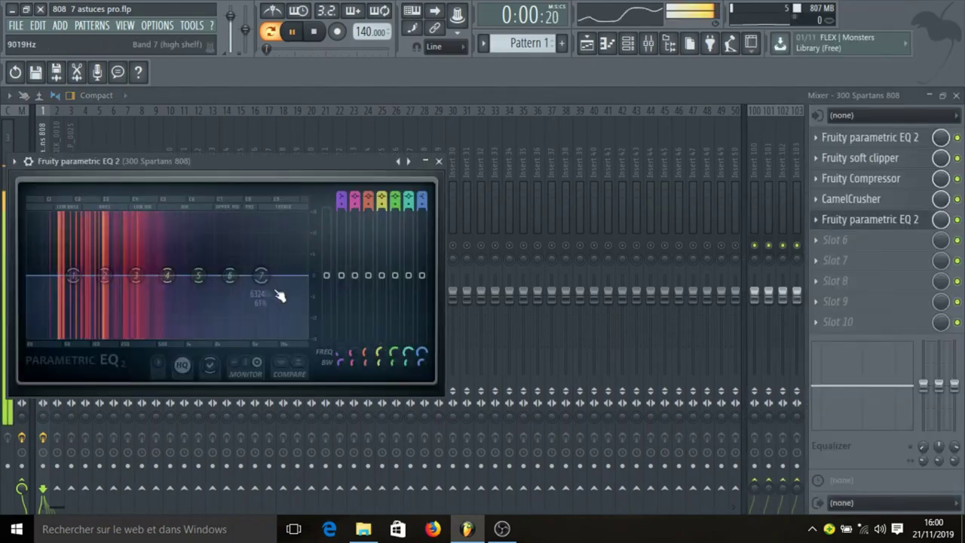
drag(279, 295, 240, 338)
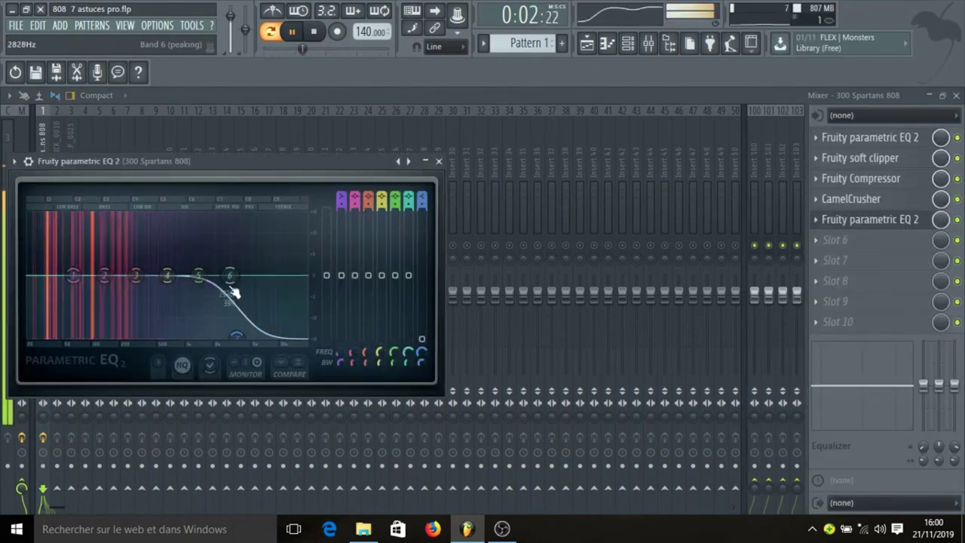
drag(234, 293, 285, 337)
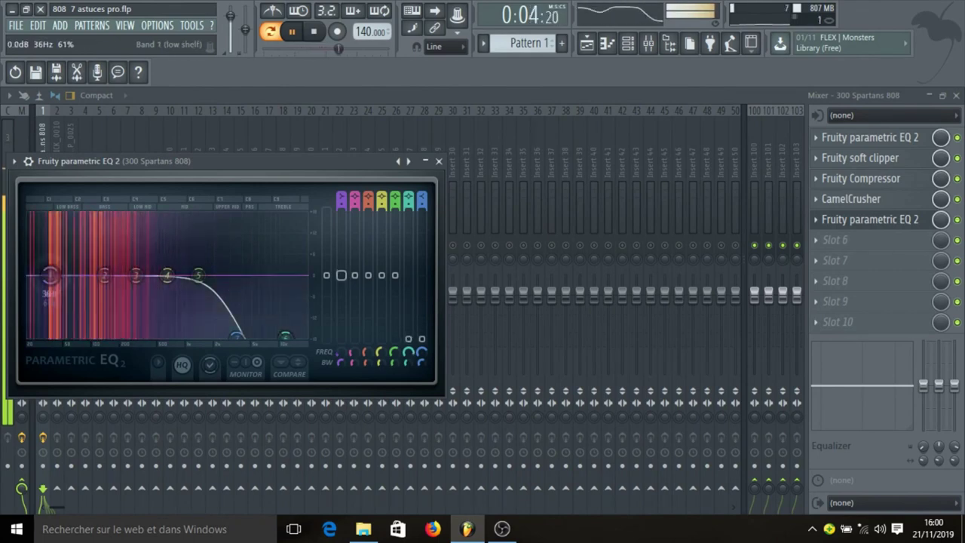
drag(49, 276, 28, 330)
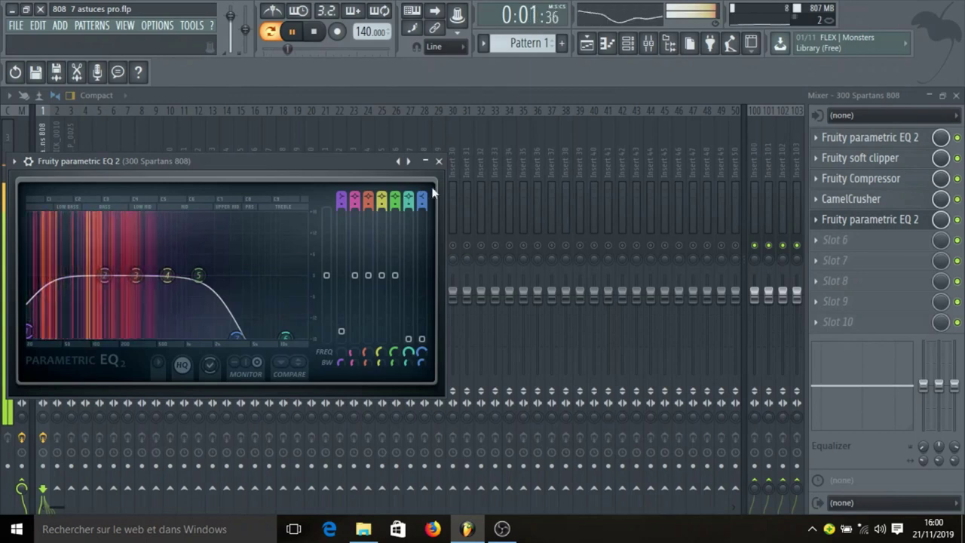
Boost EQ band 4 slightly near 844 Hz, dip band 2 in the lows and band 5 to -1.2 dB at 1564 Hz, and close the EQ
drag(166, 275, 178, 267)
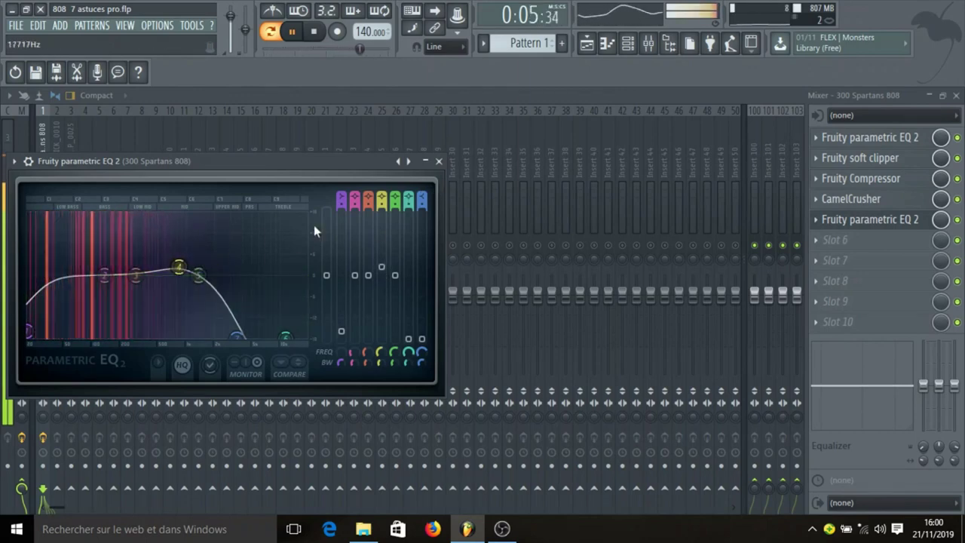
drag(103, 273, 38, 282)
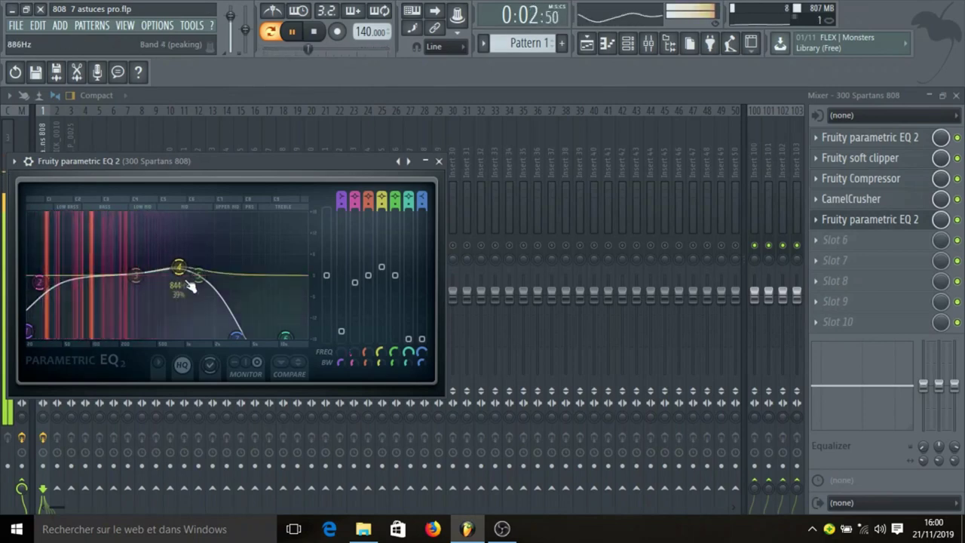
drag(199, 274, 205, 280)
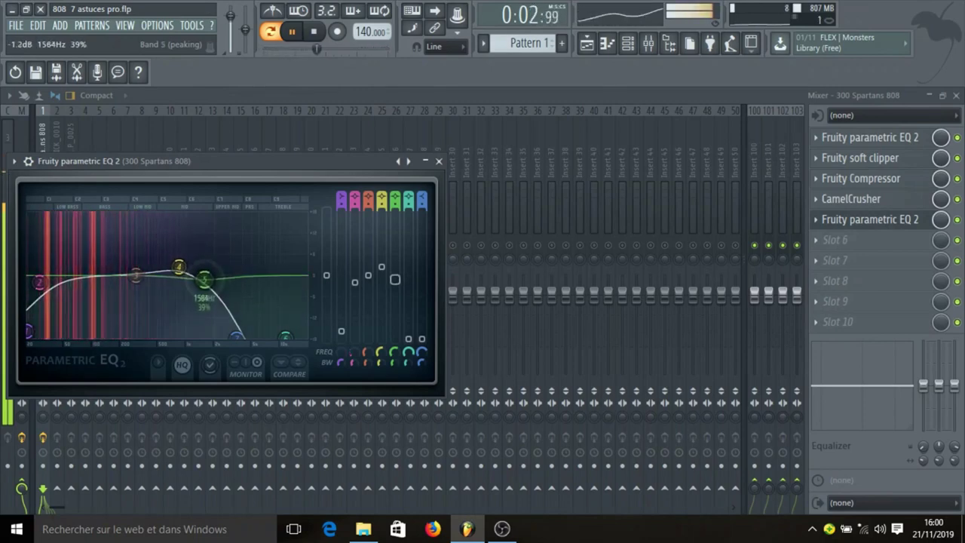
click(442, 162)
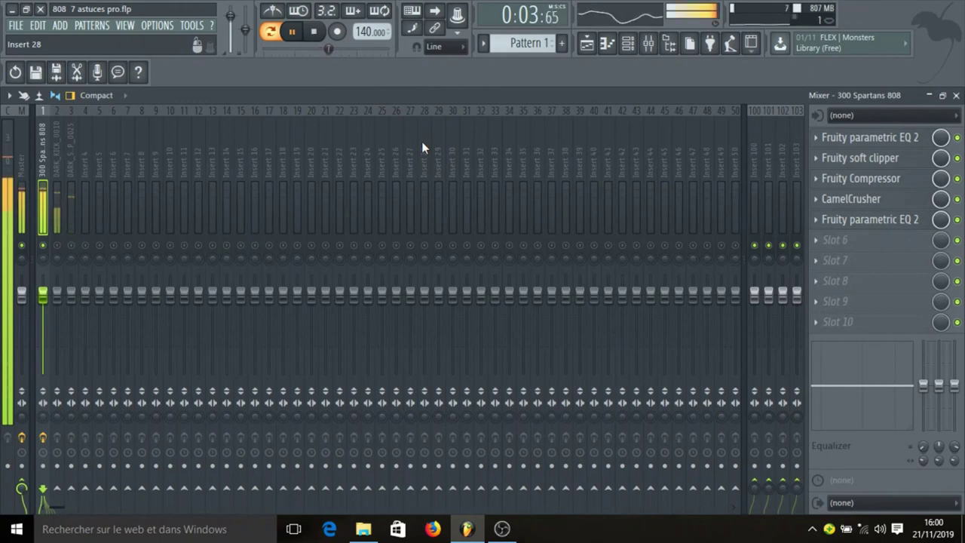
Play the full pattern to hear the processed 808 with the kick and snare, and reselect the 808 track
key(space)
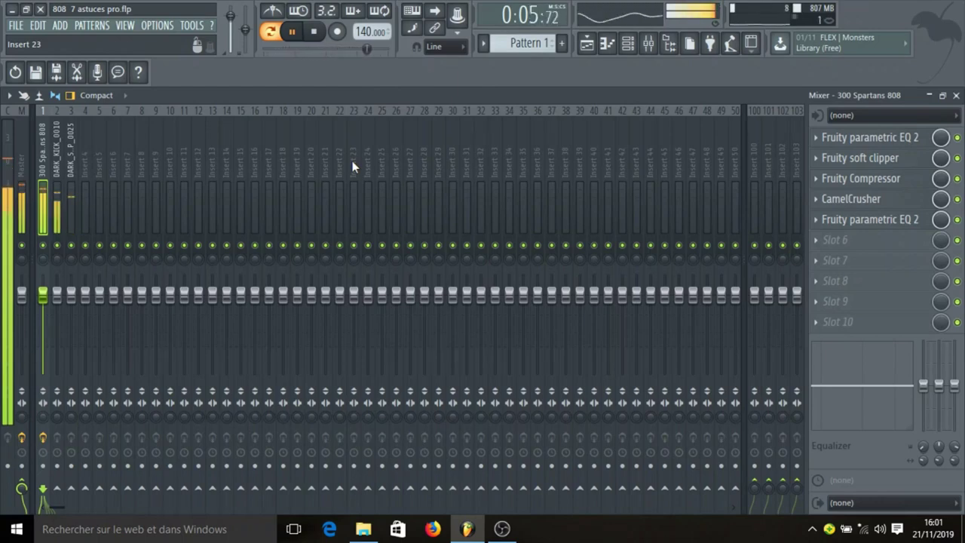
key(space)
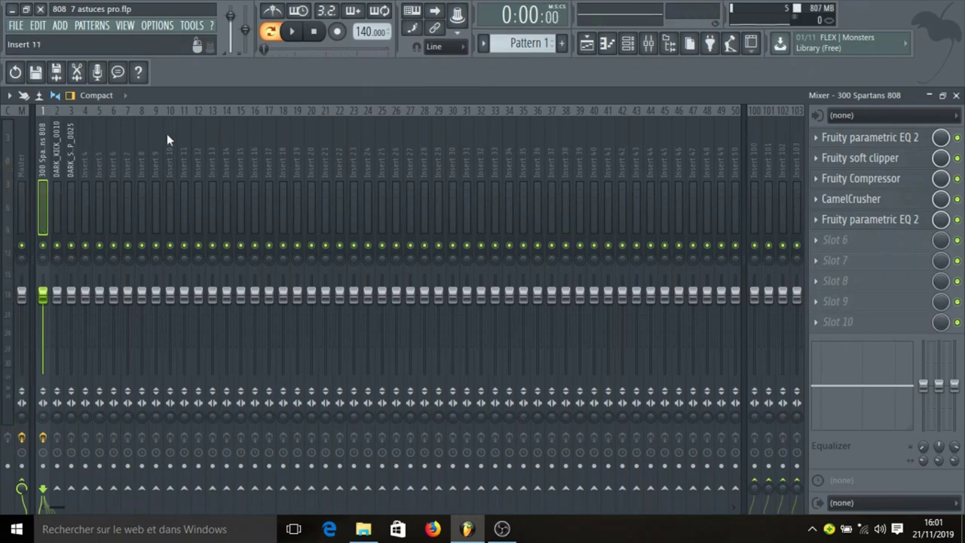
click(58, 171)
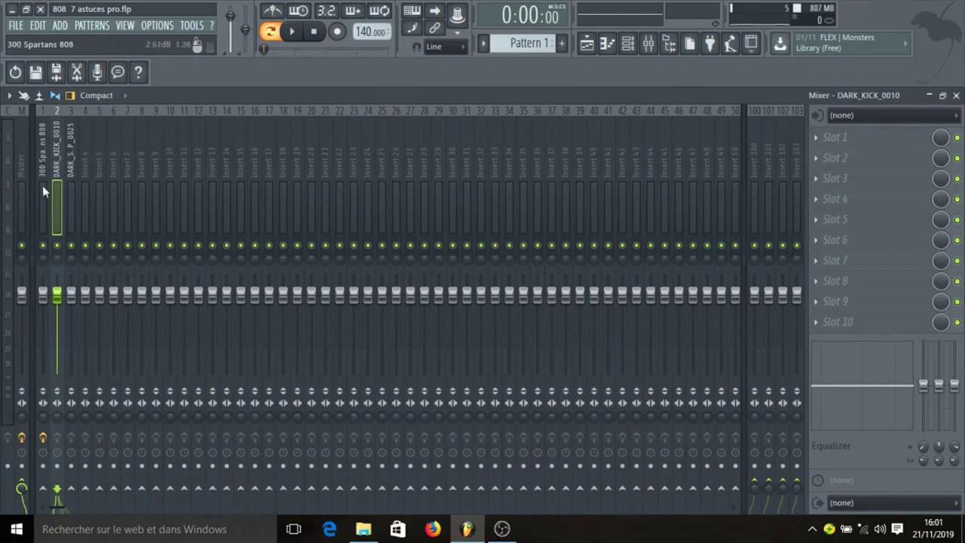
click(42, 185)
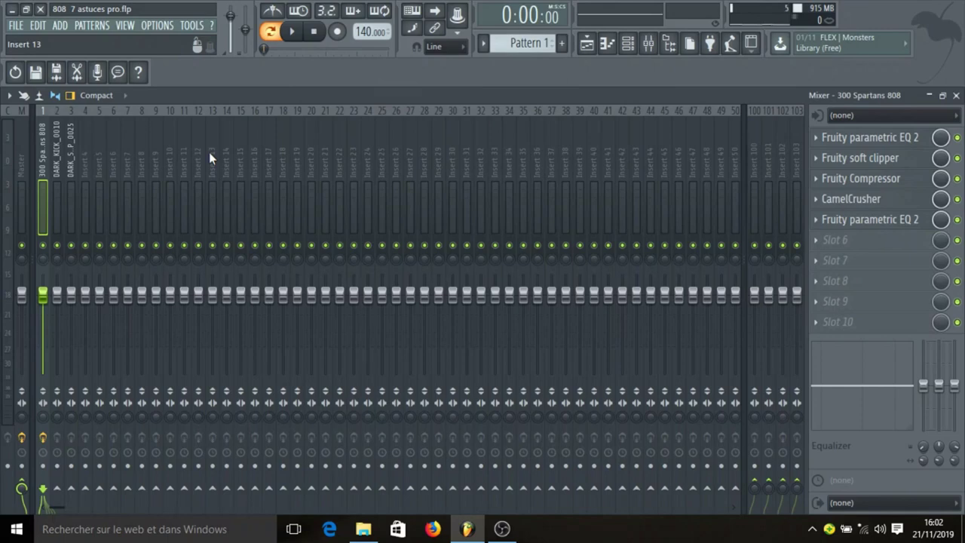
Add Fruity Limiter to slot 6 of the 808 track and close its window
click(819, 242)
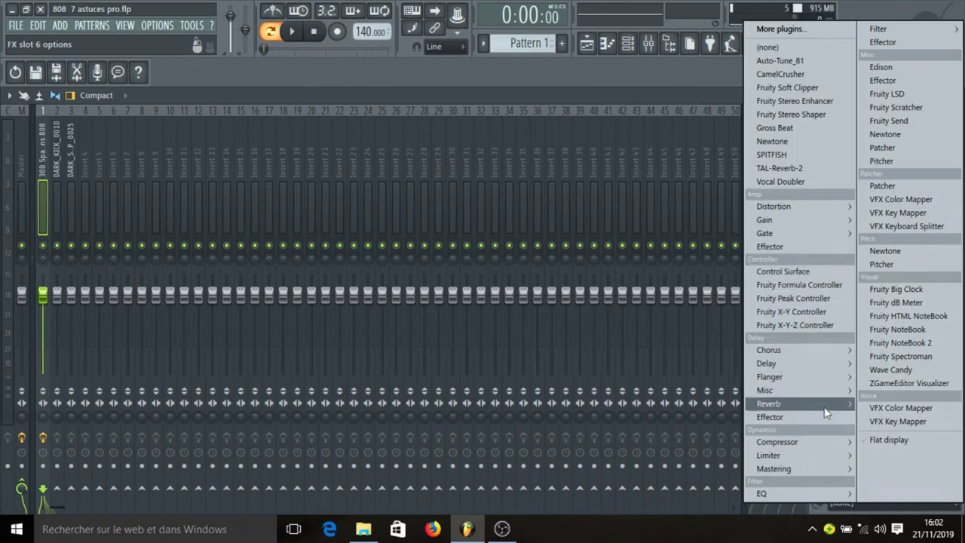
mouse_move(814, 462)
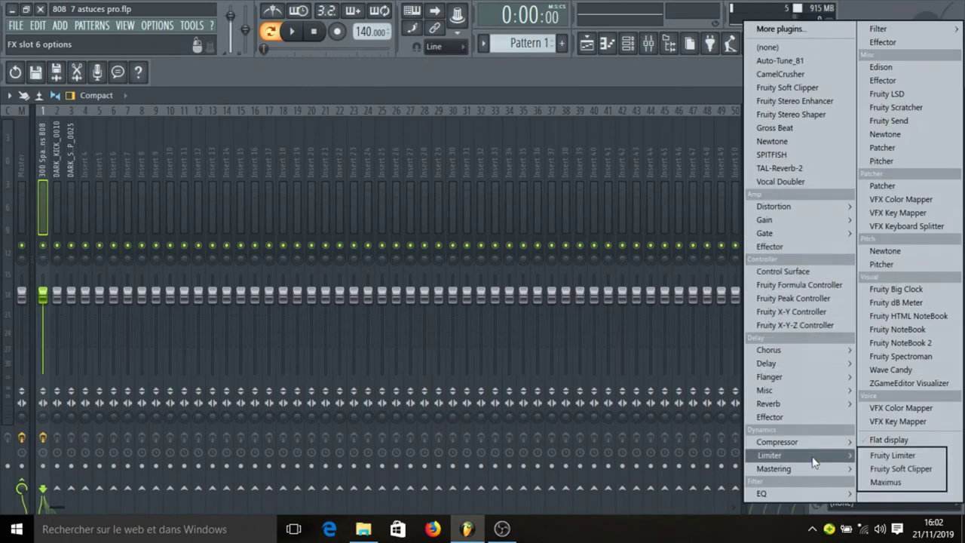
click(881, 454)
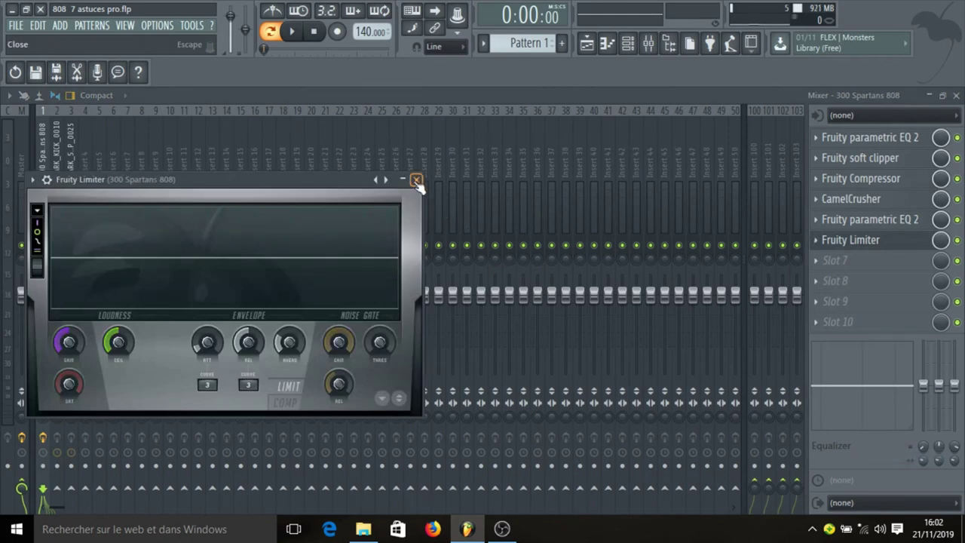
click(417, 182)
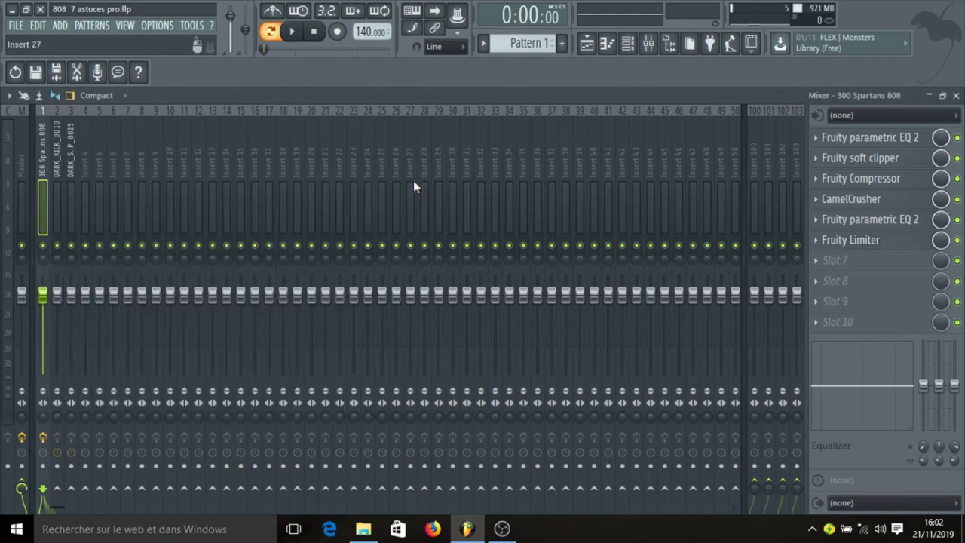
Sidechain the DARK_KICK_0010 track to the 808 track and reselect the 808 track
click(56, 154)
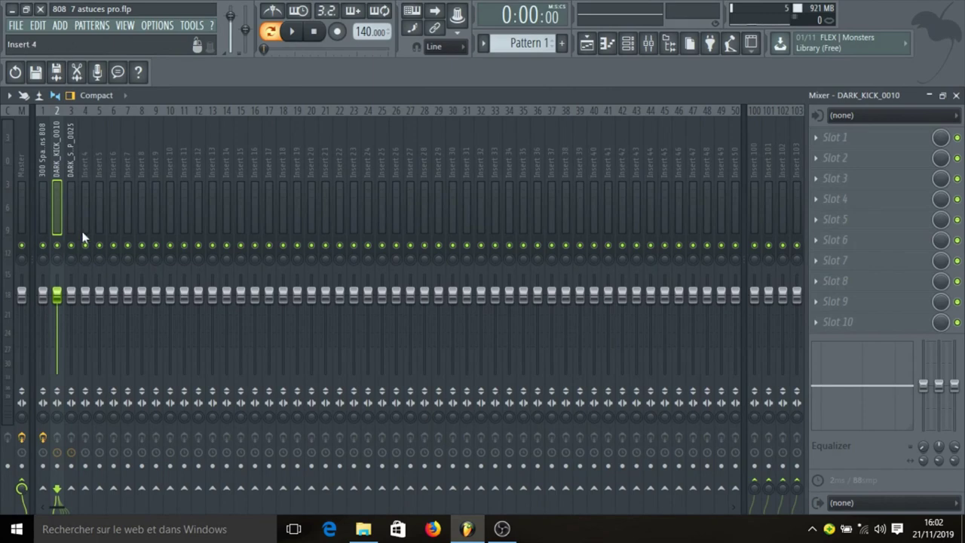
right_click(46, 490)
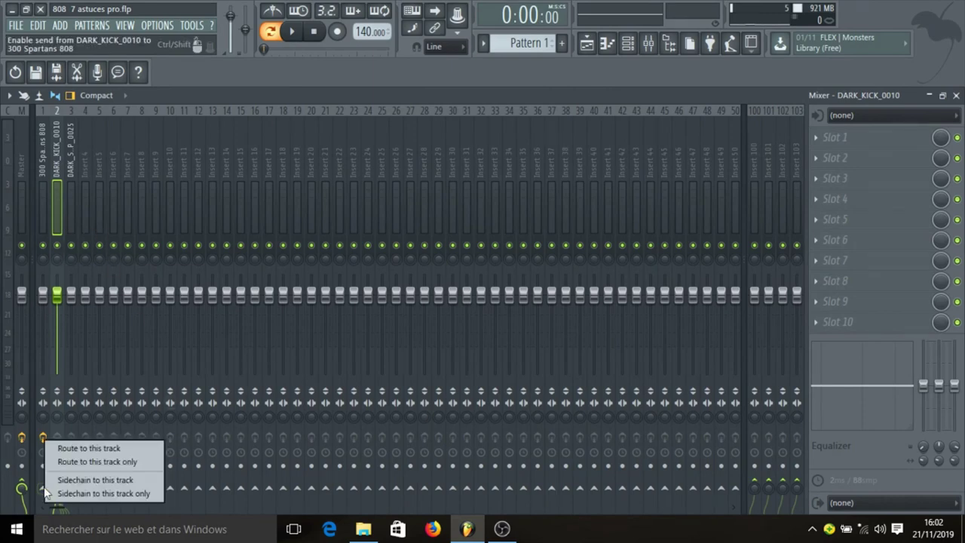
click(86, 483)
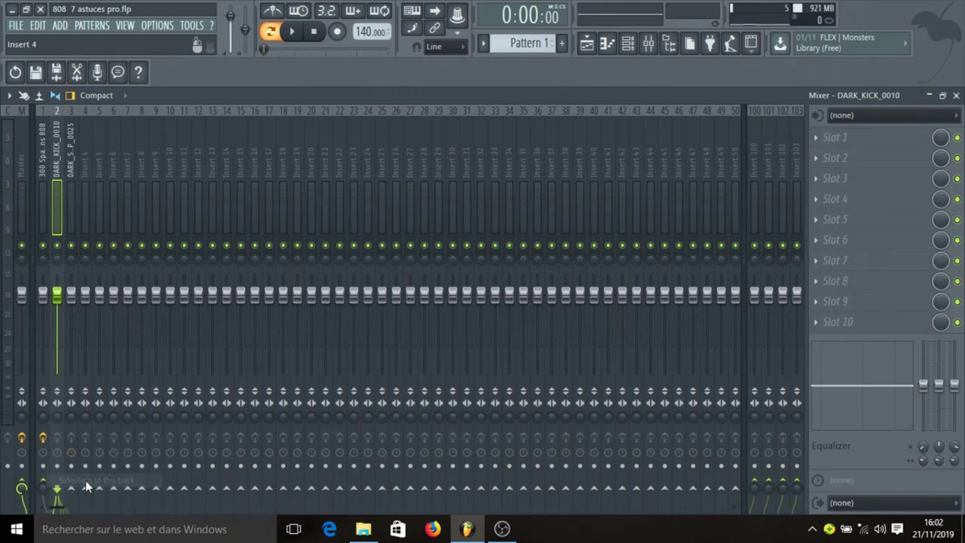
click(43, 194)
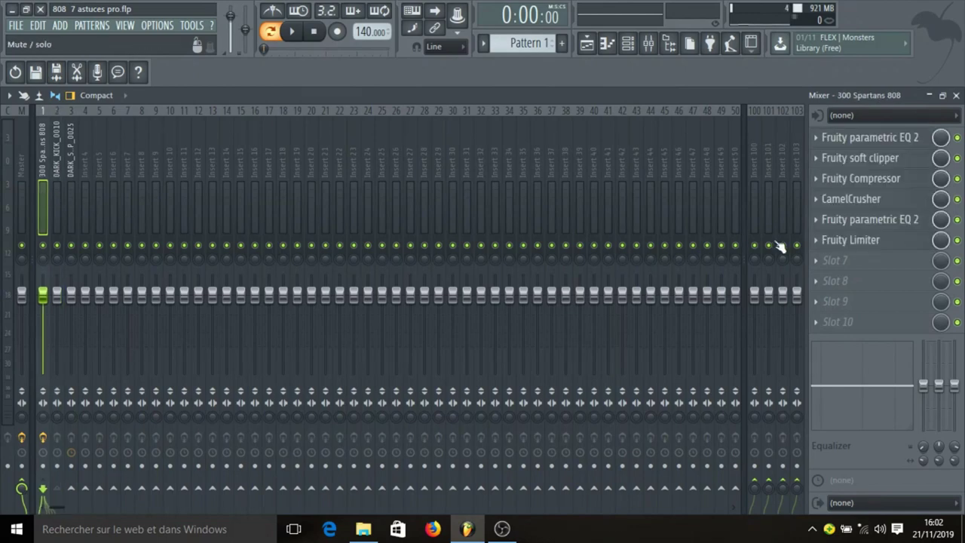
Switch the 808's Fruity Limiter to compressor mode and set DARK_KICK_0010 as its sidechain source
click(848, 245)
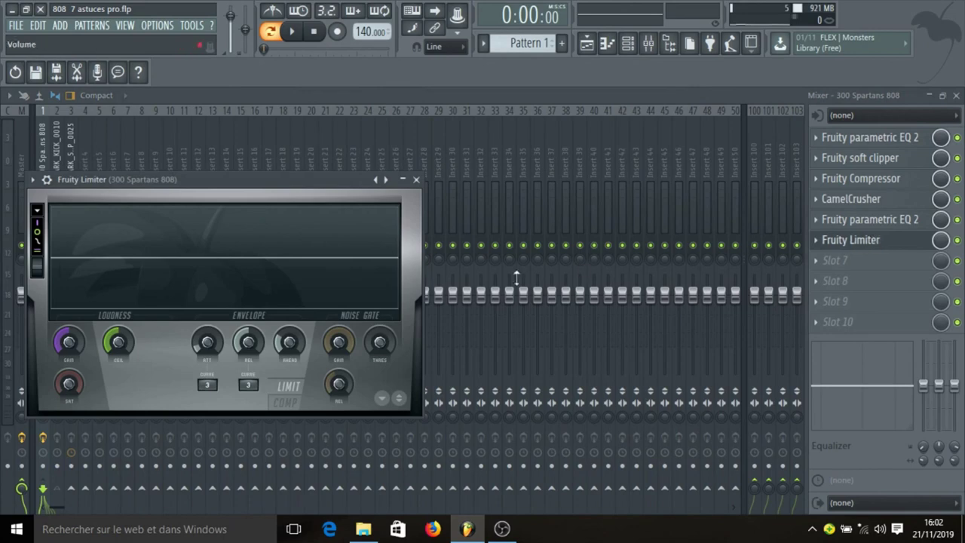
click(286, 403)
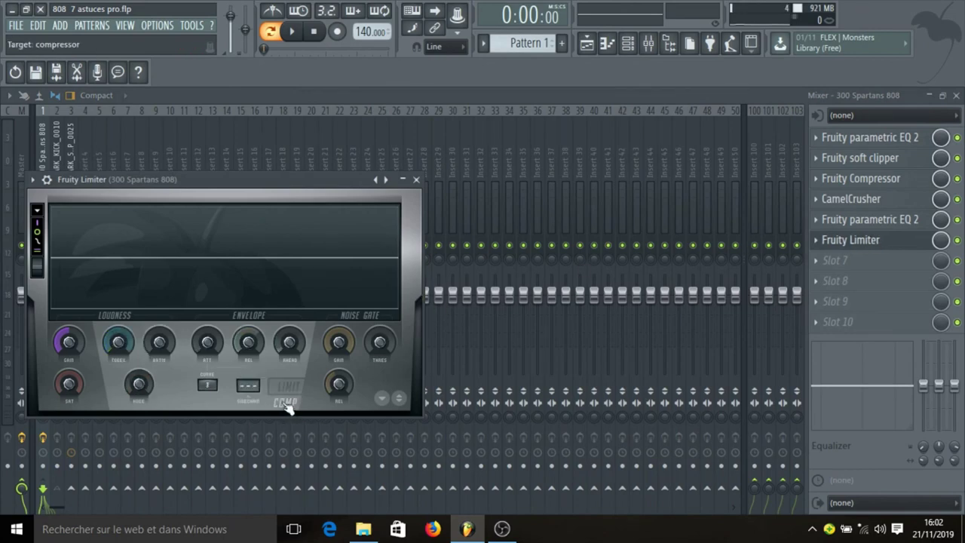
click(248, 386)
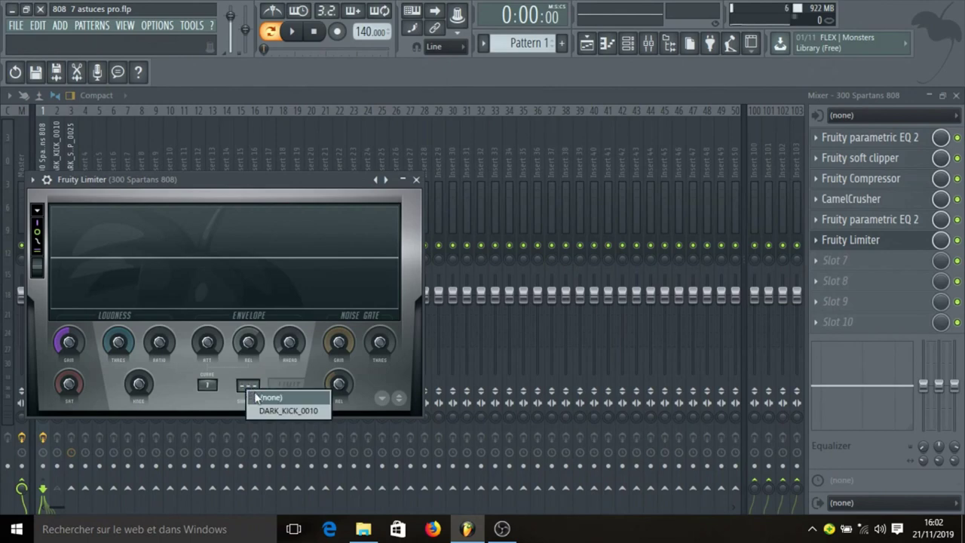
click(305, 411)
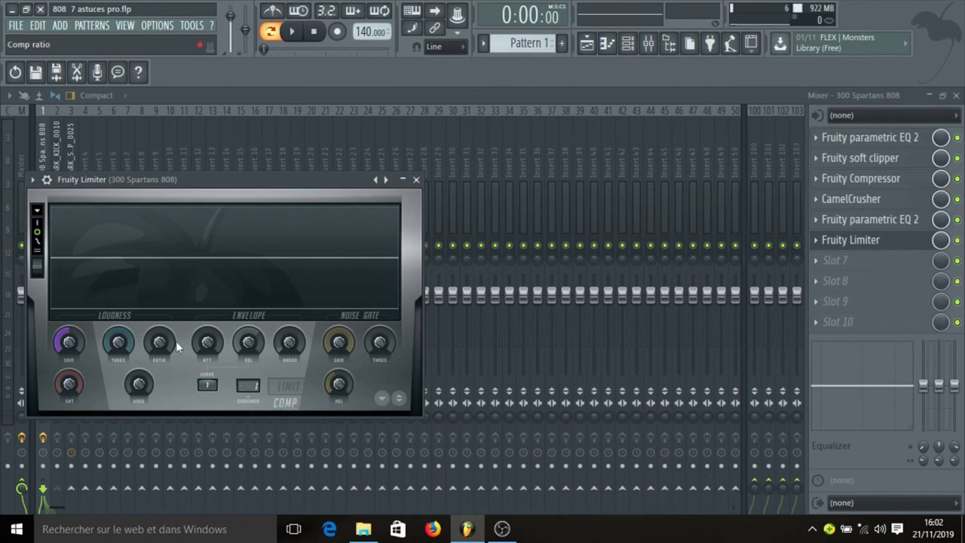
Raise the limiter's compression ratio, adjust its threshold during playback for light ducking under the kick, and close the limiter
drag(159, 344, 159, 341)
key(space)
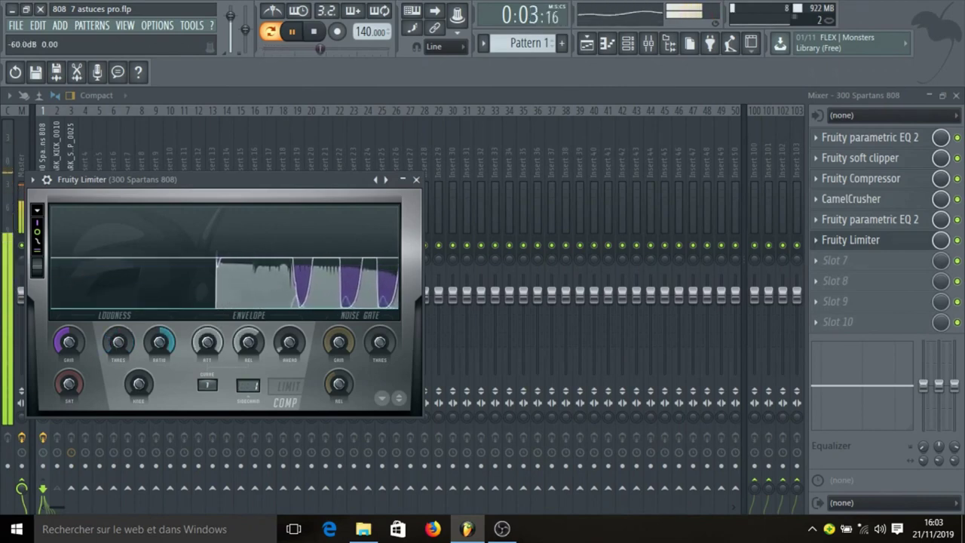
drag(118, 342, 118, 324)
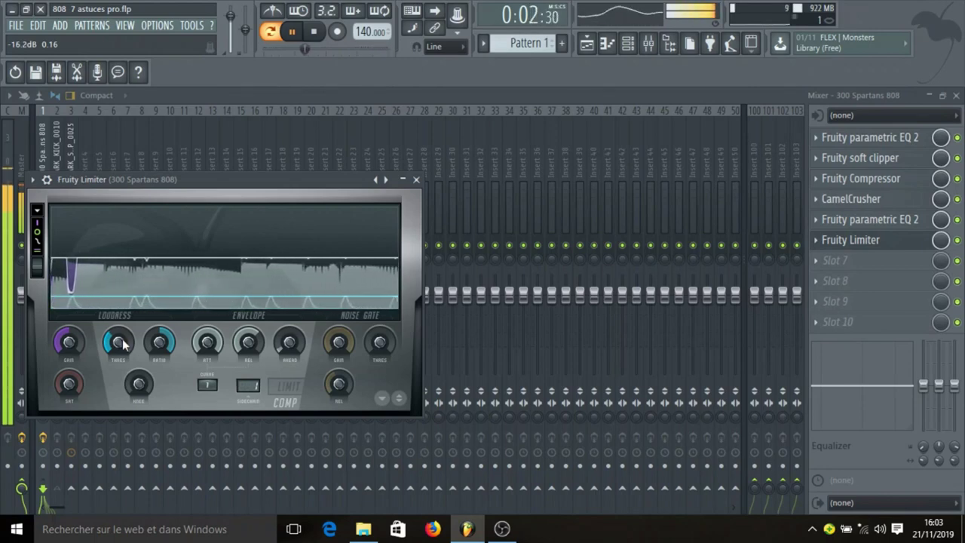
mouse_move(122, 344)
mouse_down()
mouse_move(123, 354)
mouse_move(123, 345)
mouse_up()
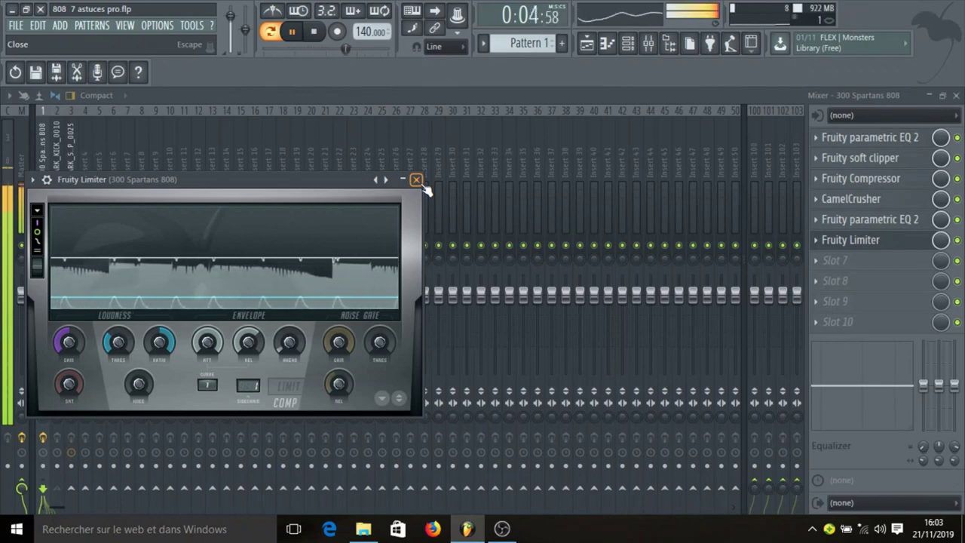
key(space)
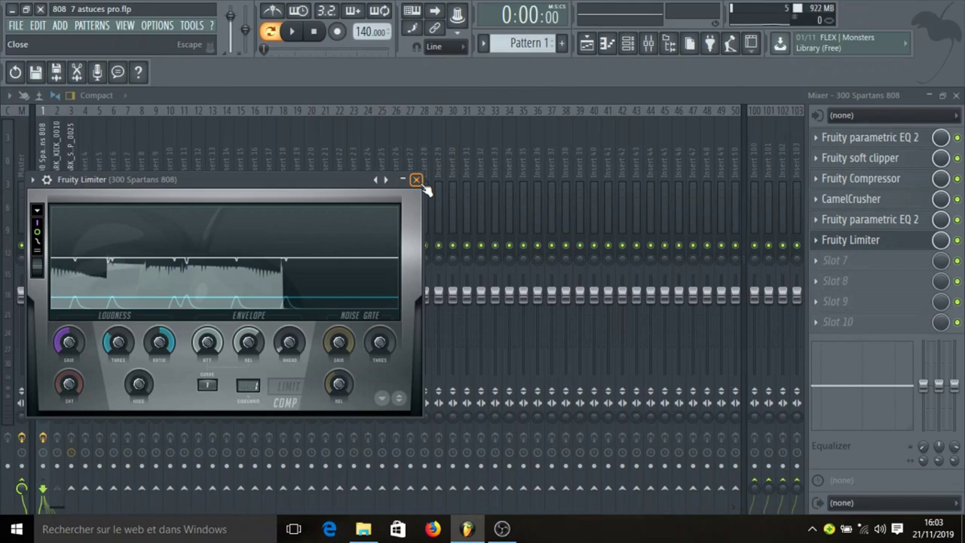
click(423, 185)
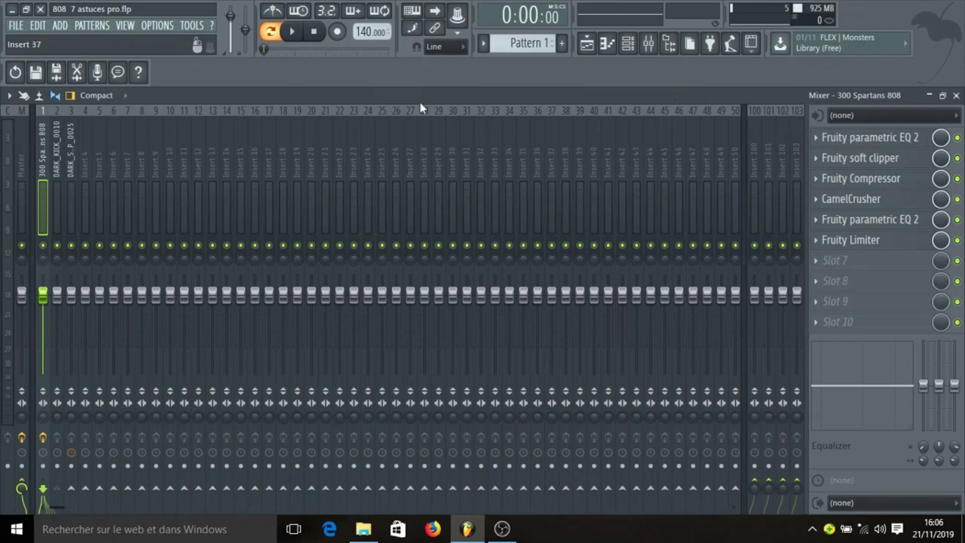
click(59, 206)
click(70, 207)
click(39, 202)
click(56, 203)
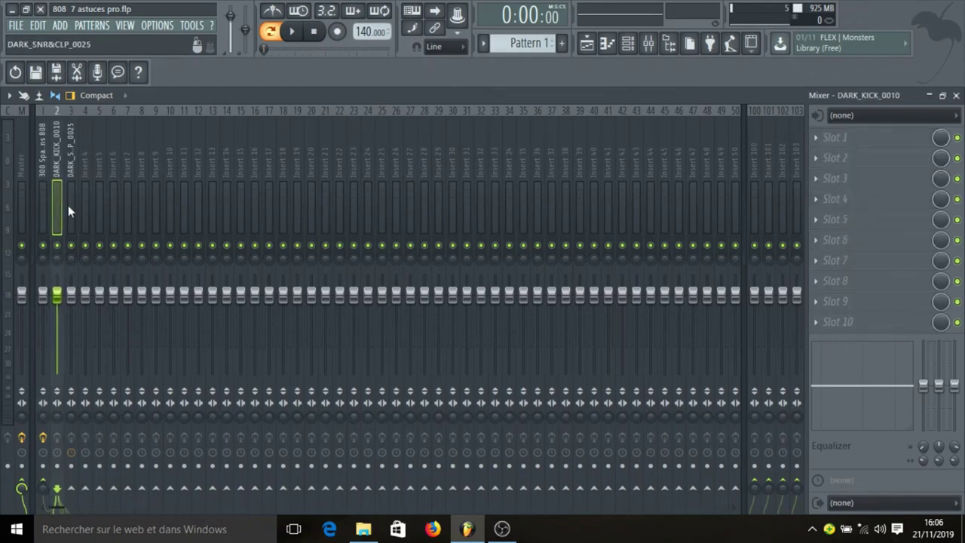
click(69, 206)
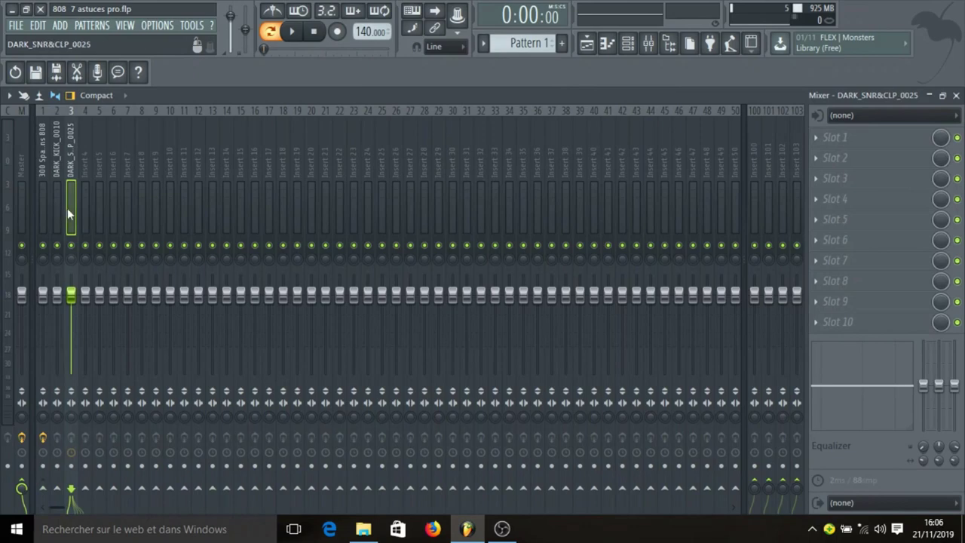
Move the DARK_KICK_0010 and DARK_SNR&CLP_0025 tracks together to mixer inserts 6 and 7
click(128, 220)
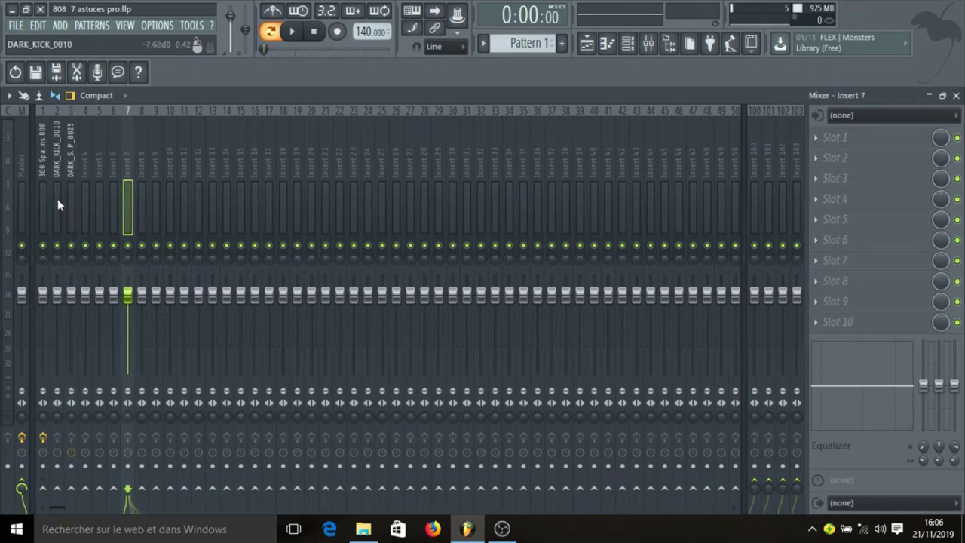
click(57, 199)
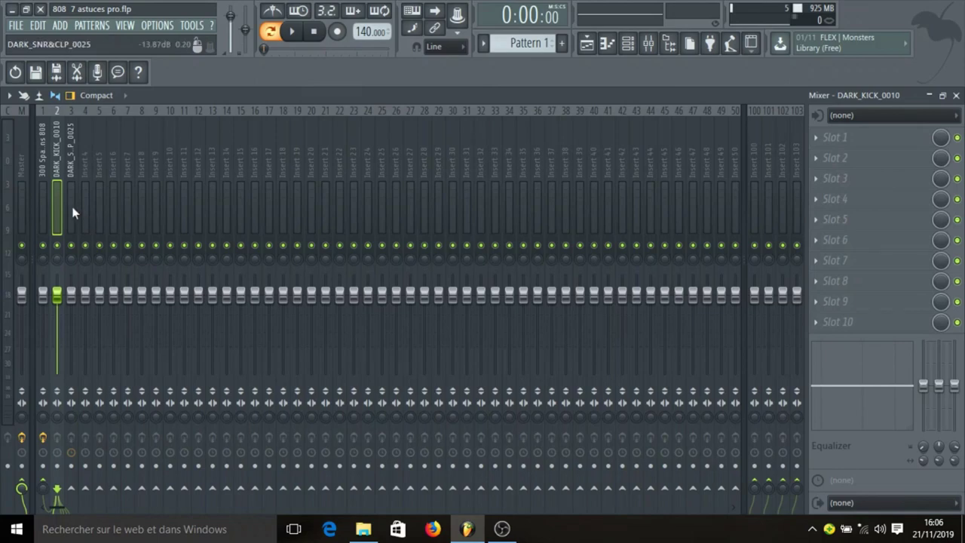
ctrl+click(74, 213)
key(alt+Right)
key(alt+Right)
key(alt+Right)
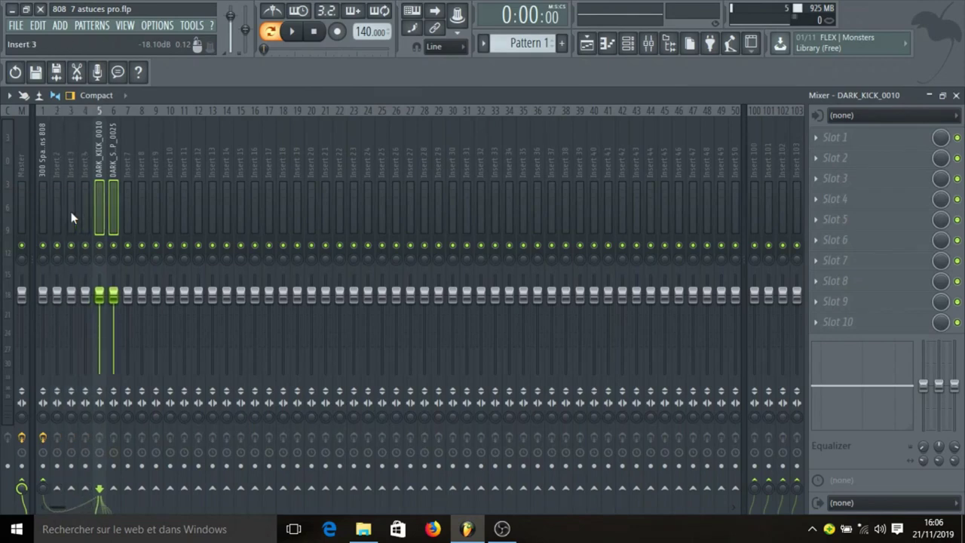
key(alt+Right)
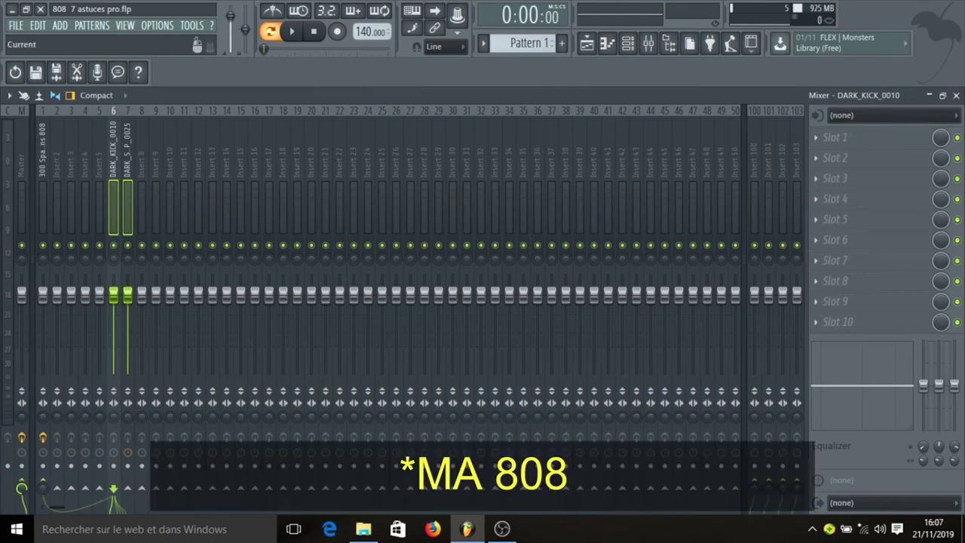
Route the 300 Spartans 808 track only to Insert 2, and add a second send to Insert 3
click(43, 160)
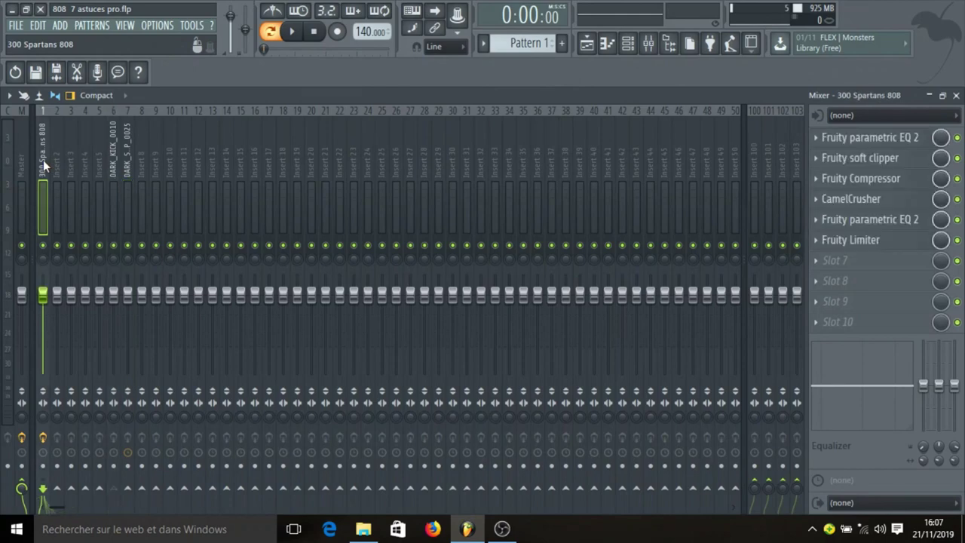
right_click(60, 494)
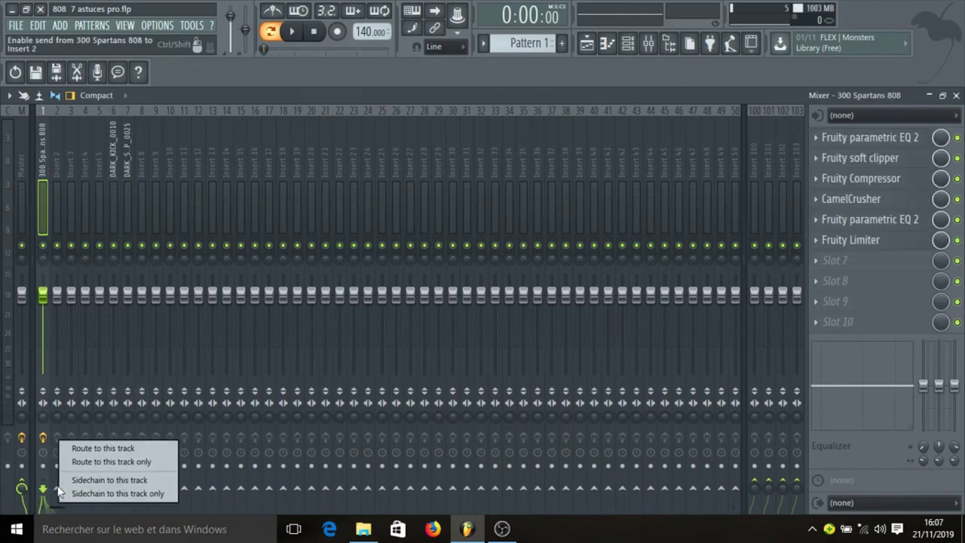
click(130, 463)
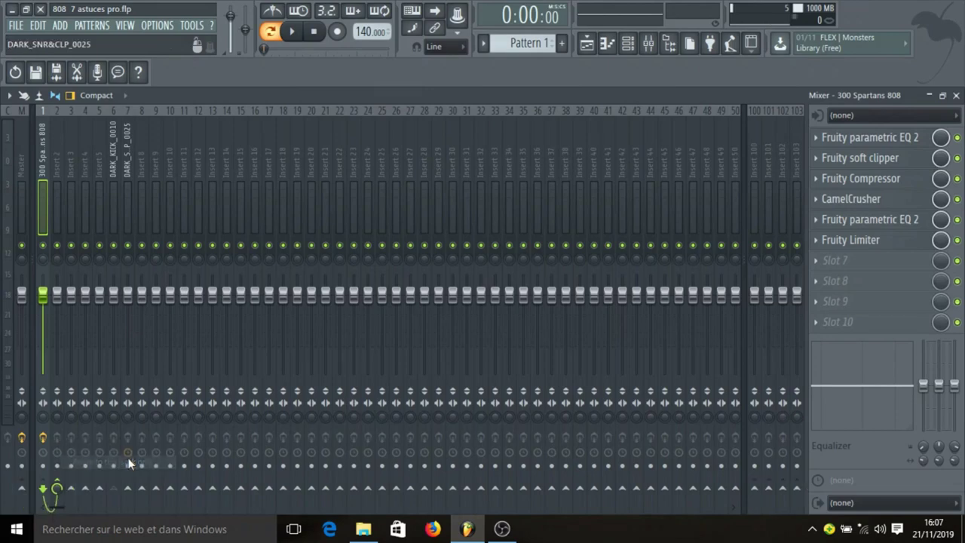
click(73, 489)
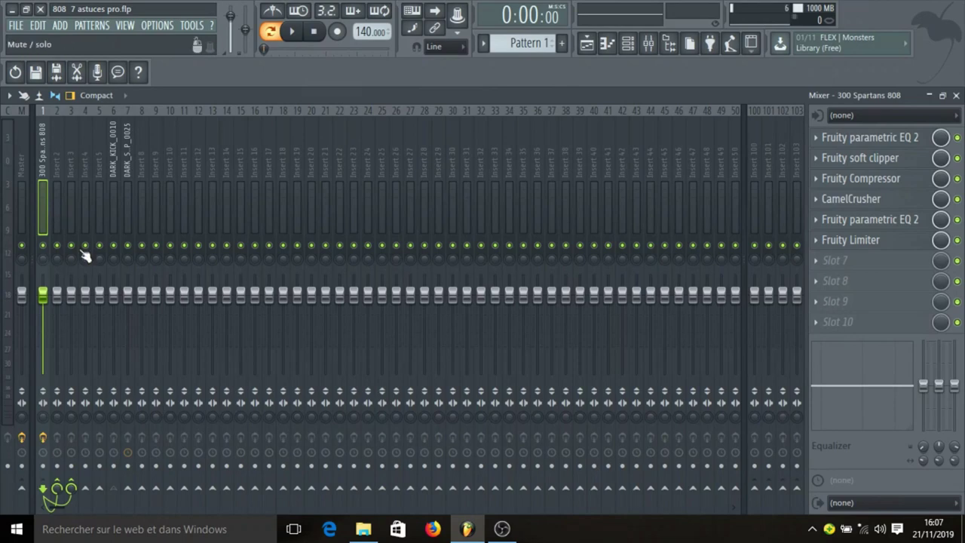
Route Insert 2 and Insert 3 each to Insert 4 only, and check the resulting routing
click(58, 210)
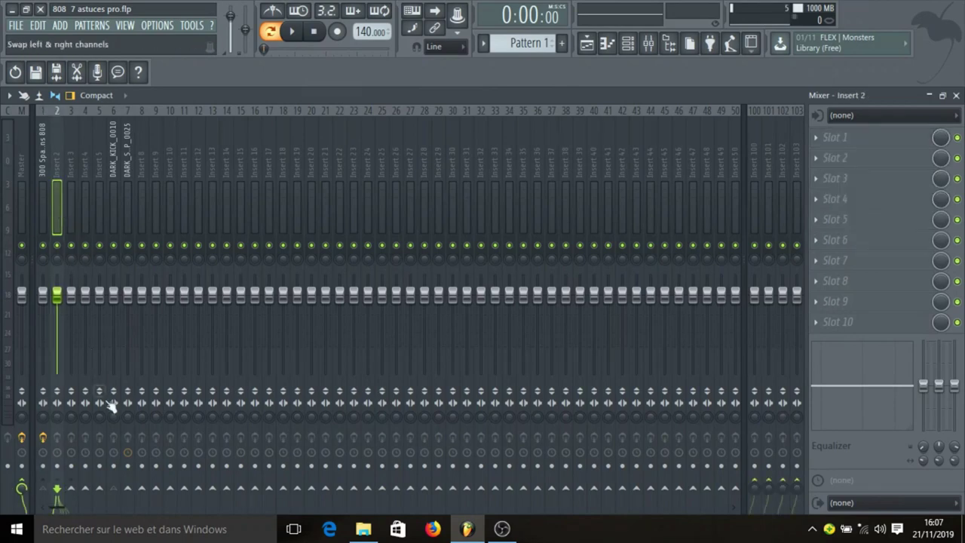
right_click(87, 494)
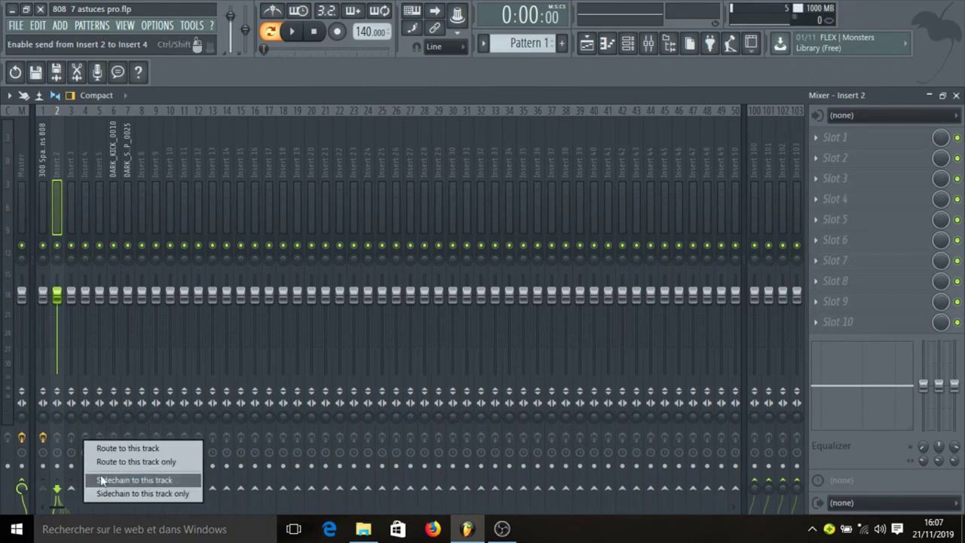
click(127, 462)
click(71, 195)
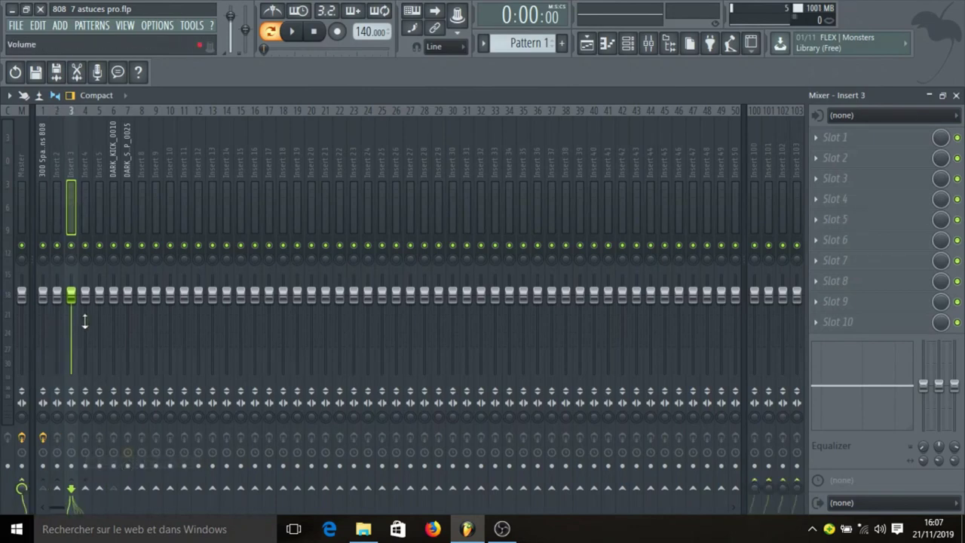
right_click(86, 491)
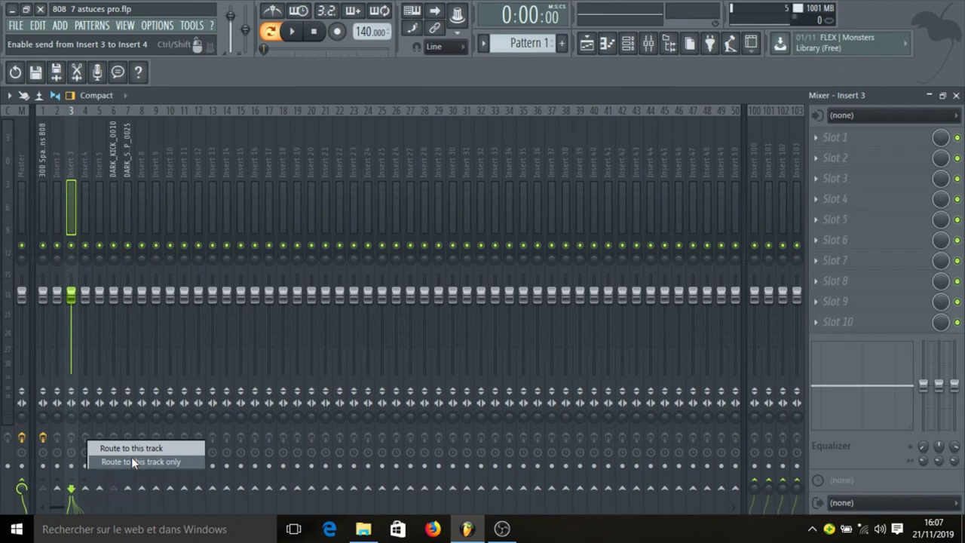
click(132, 459)
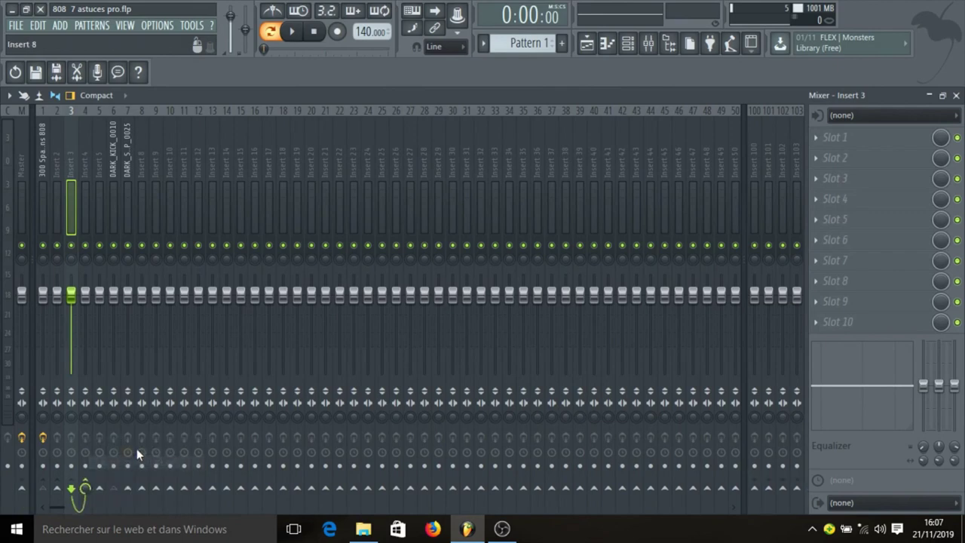
click(51, 181)
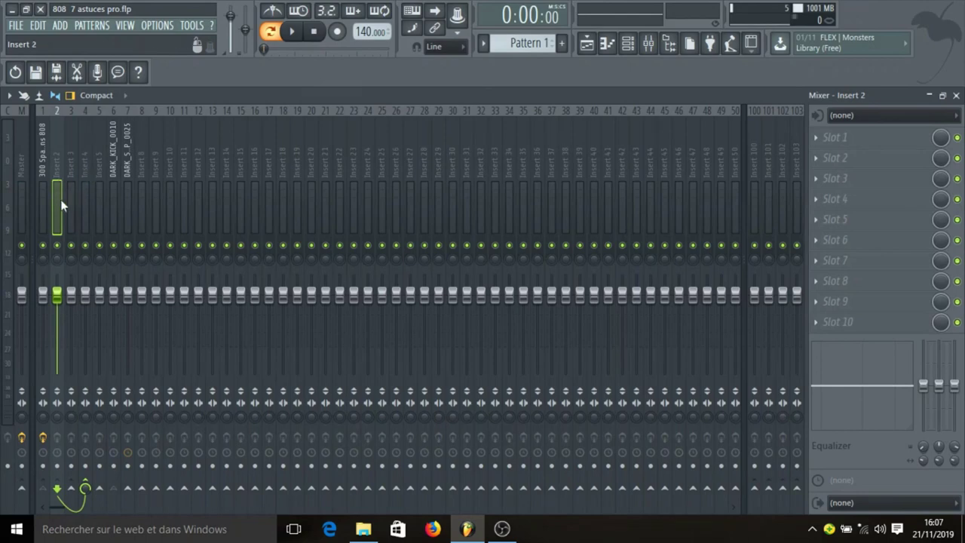
click(86, 168)
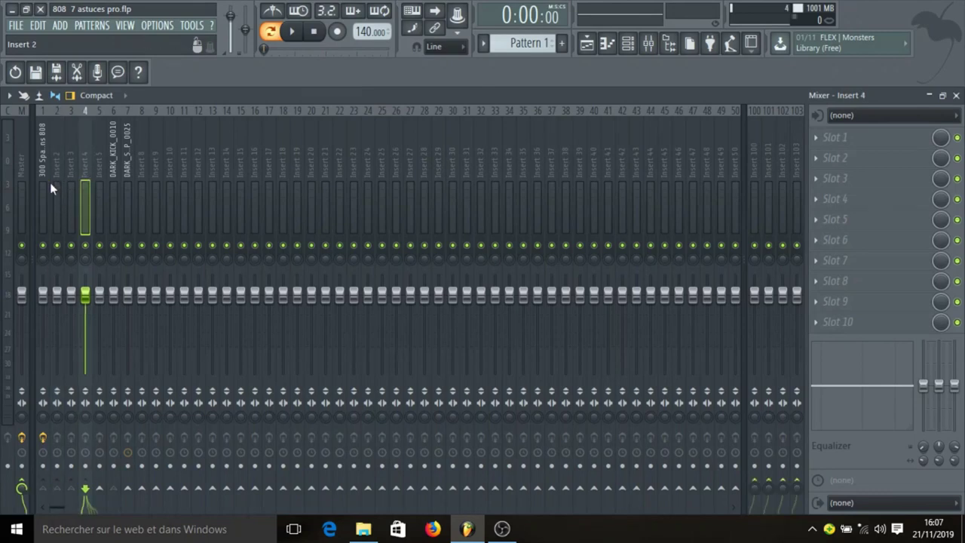
Rename Insert 2 as 1 and colour it green
double_click(60, 180)
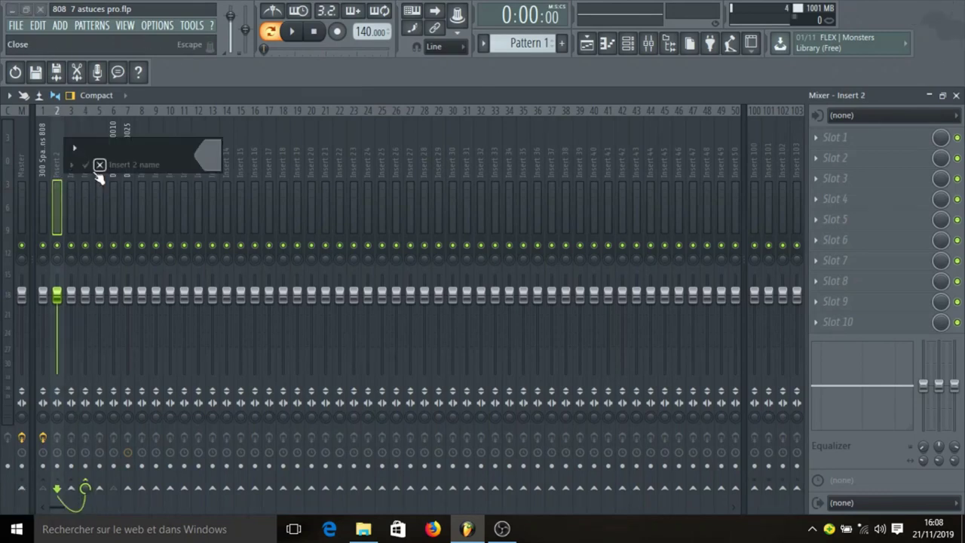
text(1)
click(222, 154)
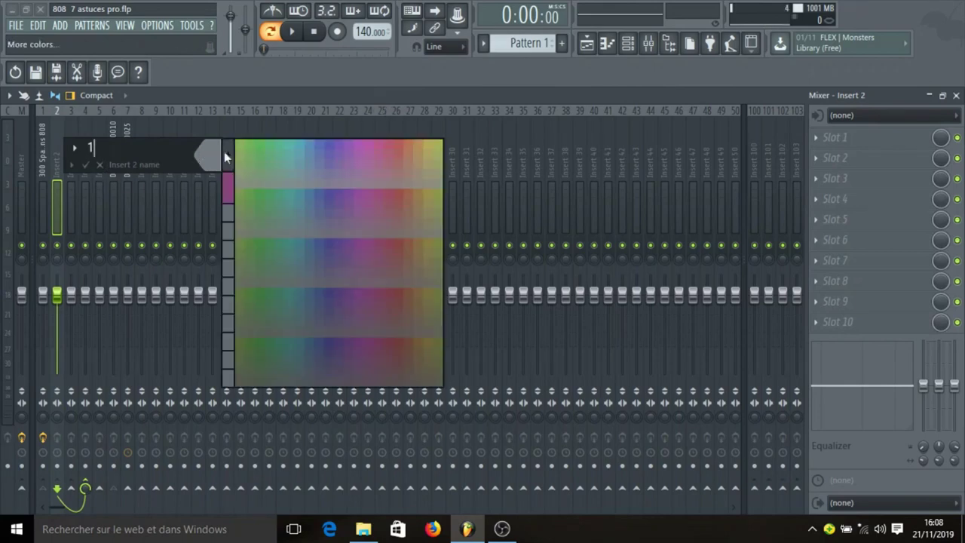
click(273, 156)
key(Return)
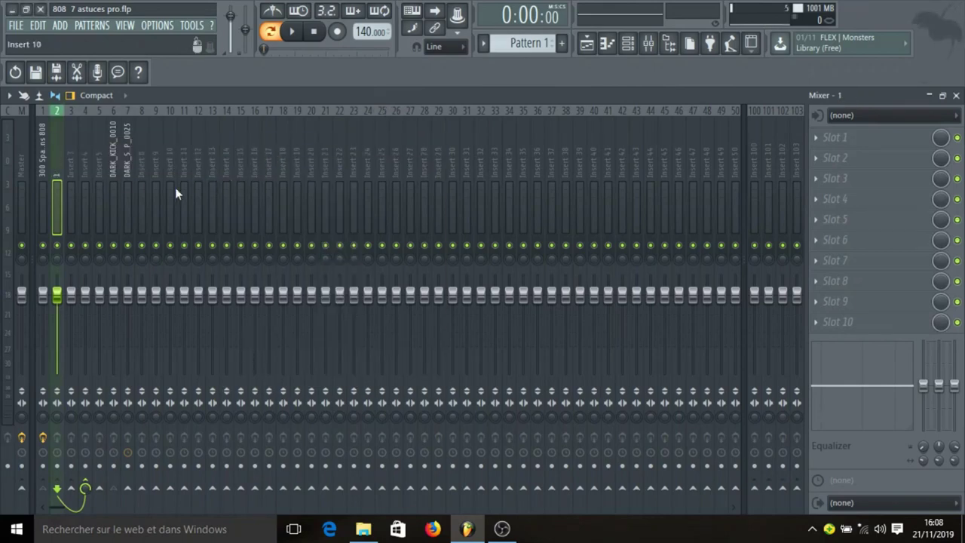
Rename Insert 3 as 2
click(73, 190)
right_click(73, 189)
click(152, 122)
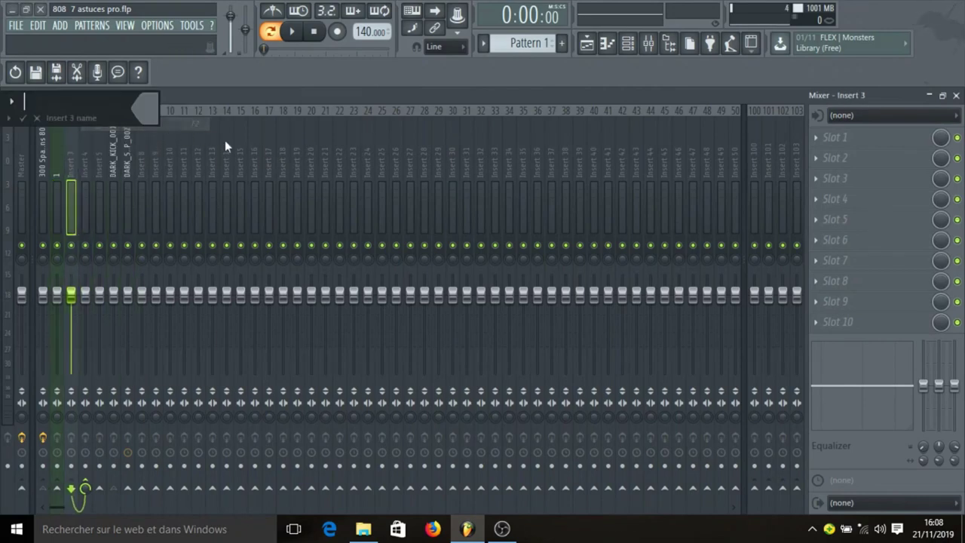
text(2)
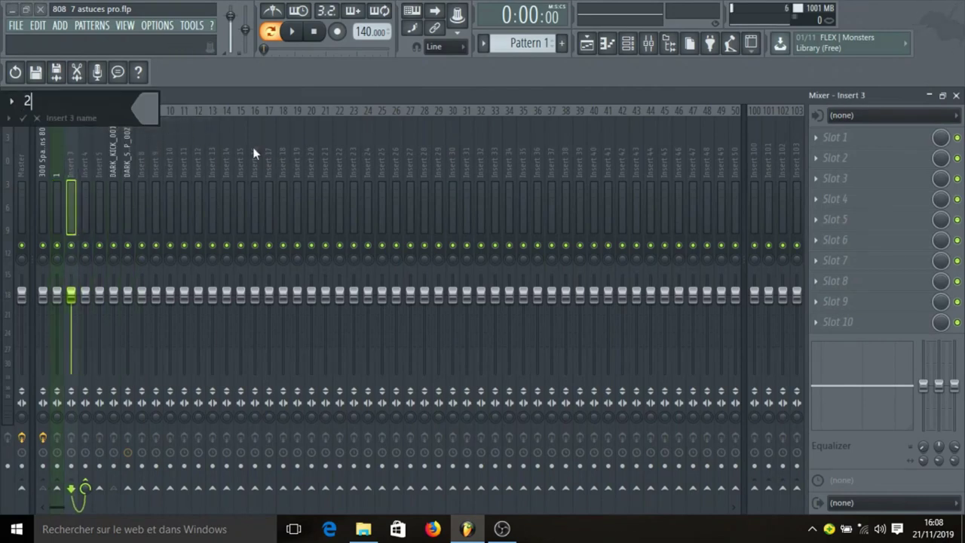
key(Return)
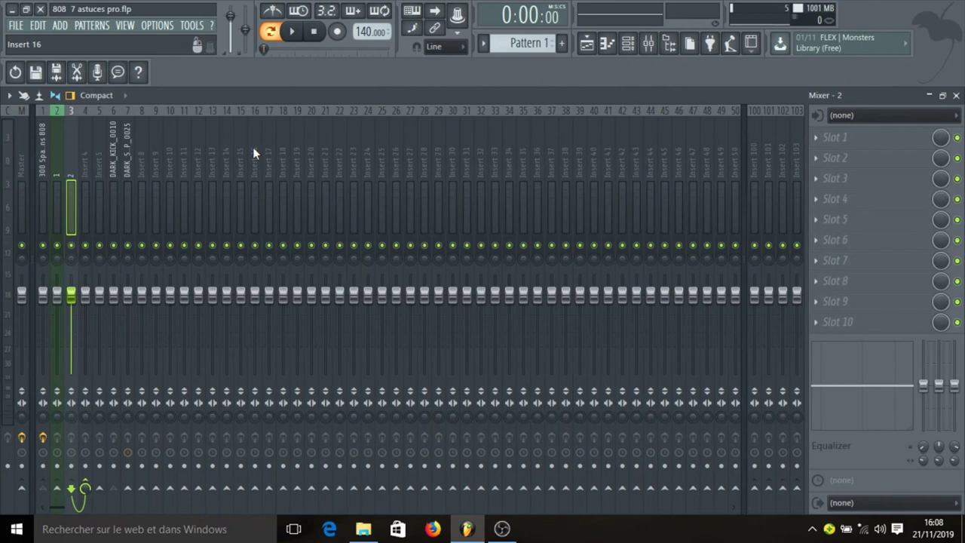
Rename Insert 4 as ALL and colour it red
click(82, 171)
key(F2)
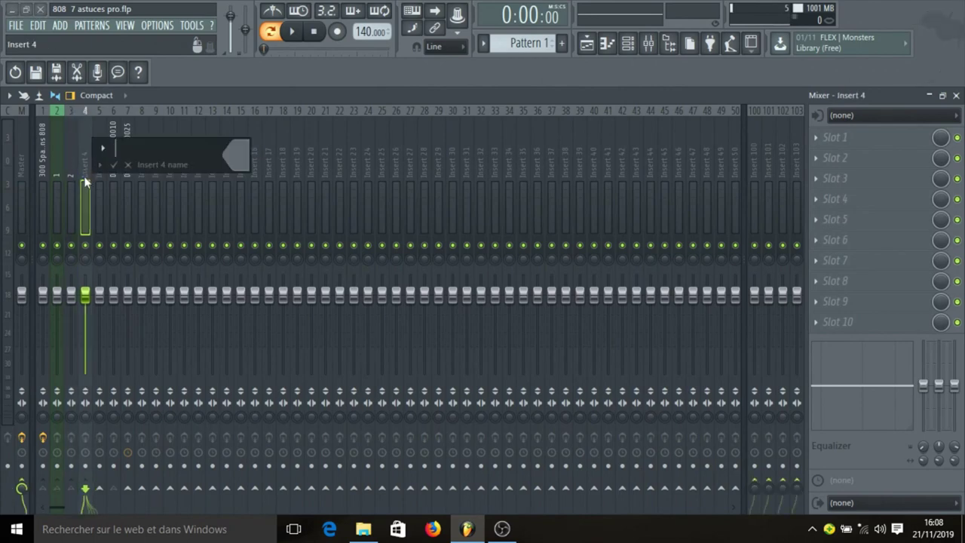
text(ALL)
click(228, 158)
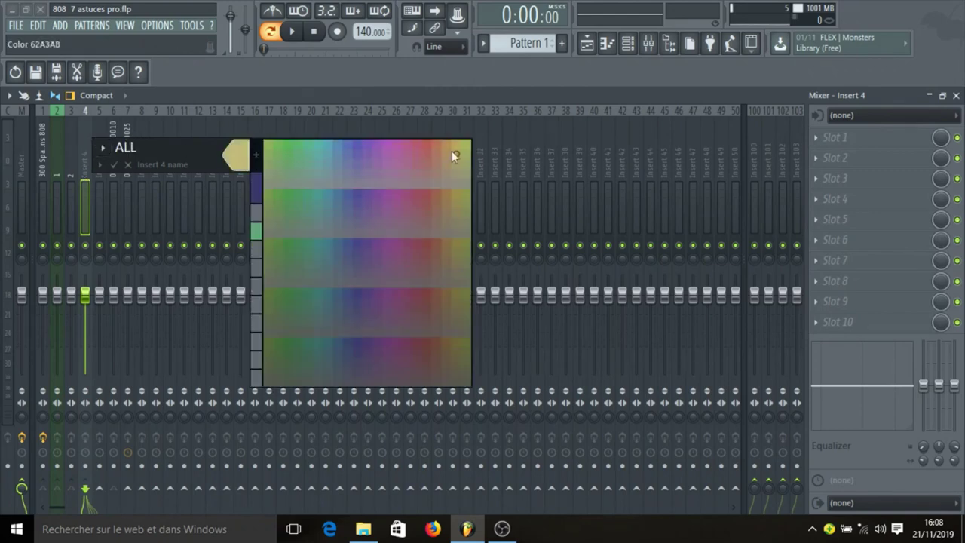
click(426, 154)
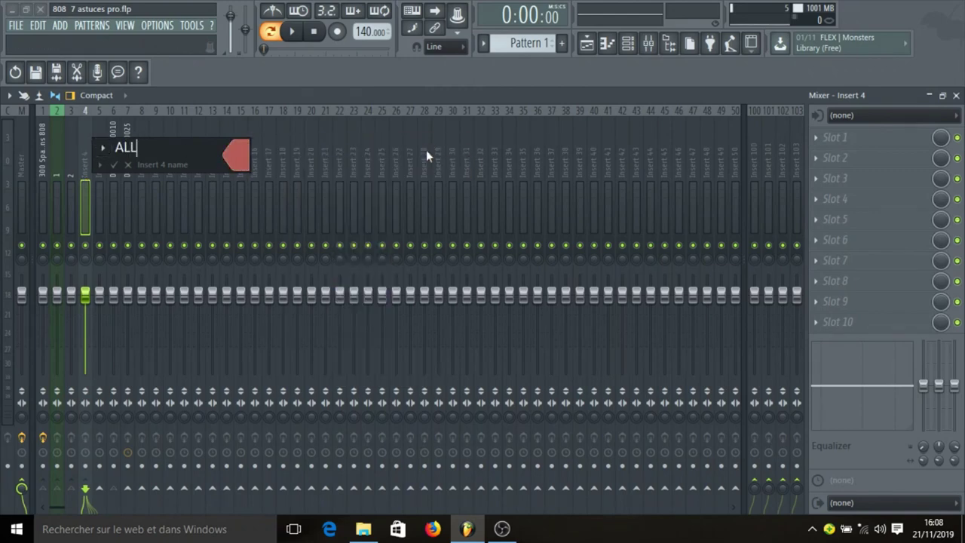
key(Return)
Colour mixer track 2 purple and lower its volume all the way to 0%
double_click(73, 157)
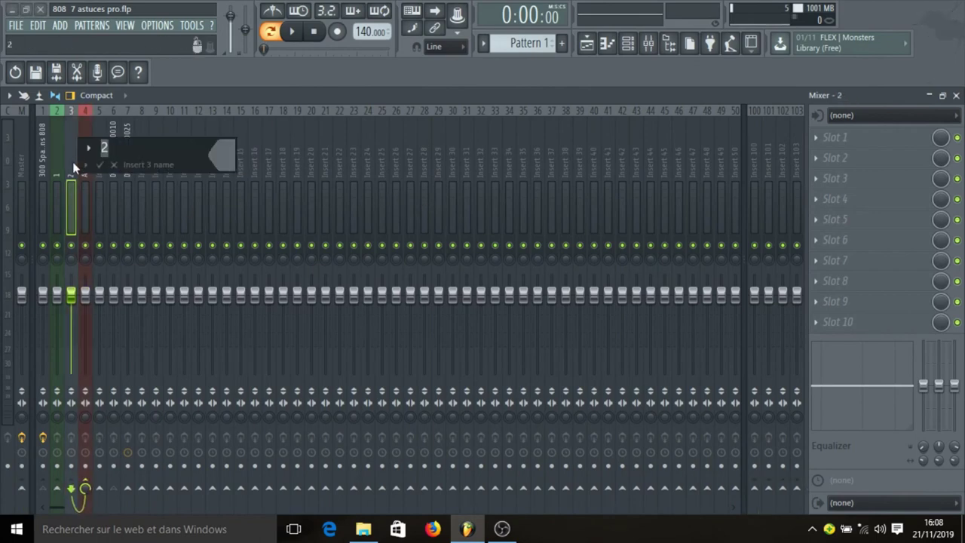
click(224, 156)
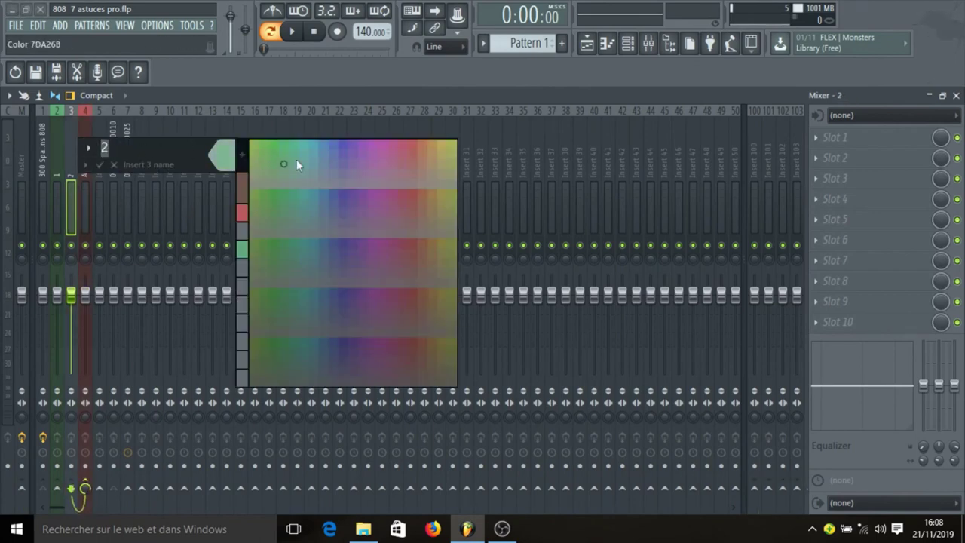
click(349, 147)
key(Return)
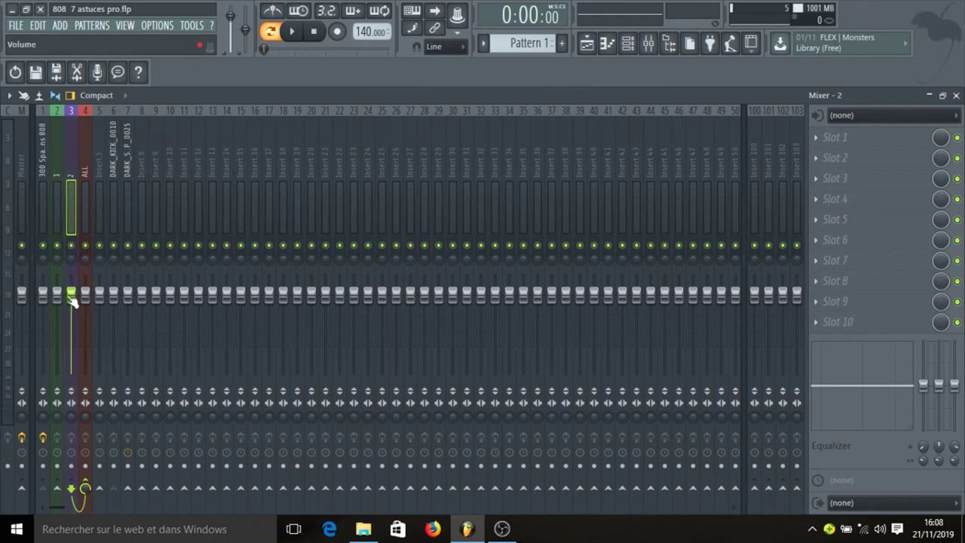
drag(71, 295, 71, 373)
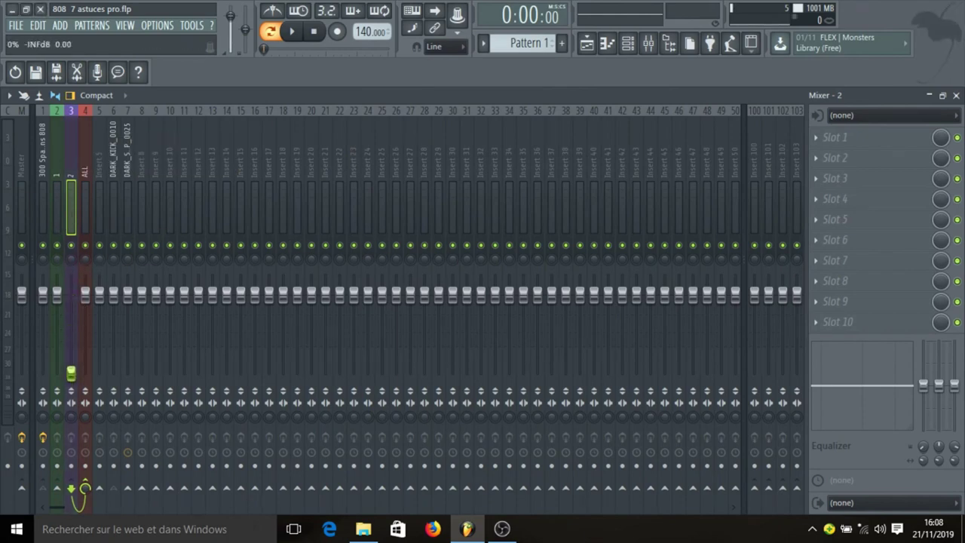
click(44, 167)
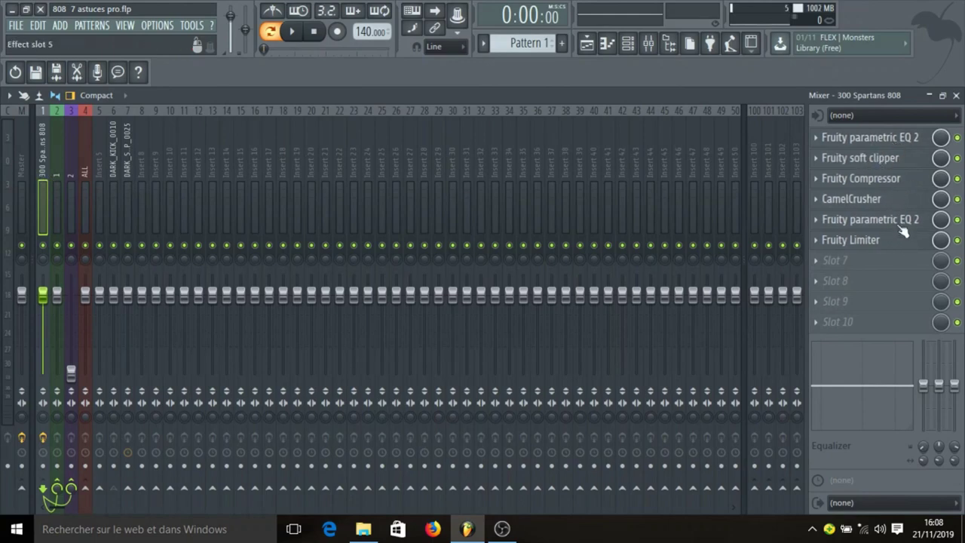
click(52, 210)
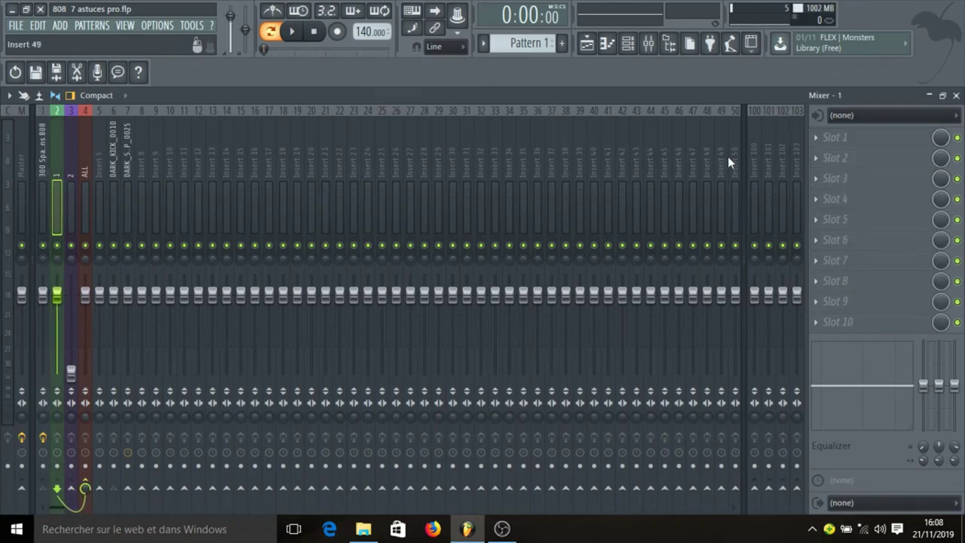
click(43, 174)
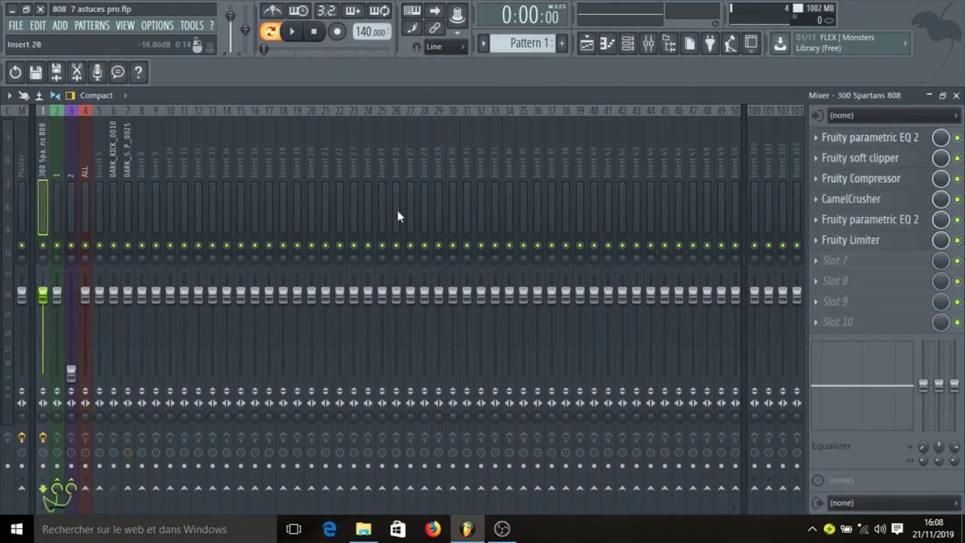
click(54, 189)
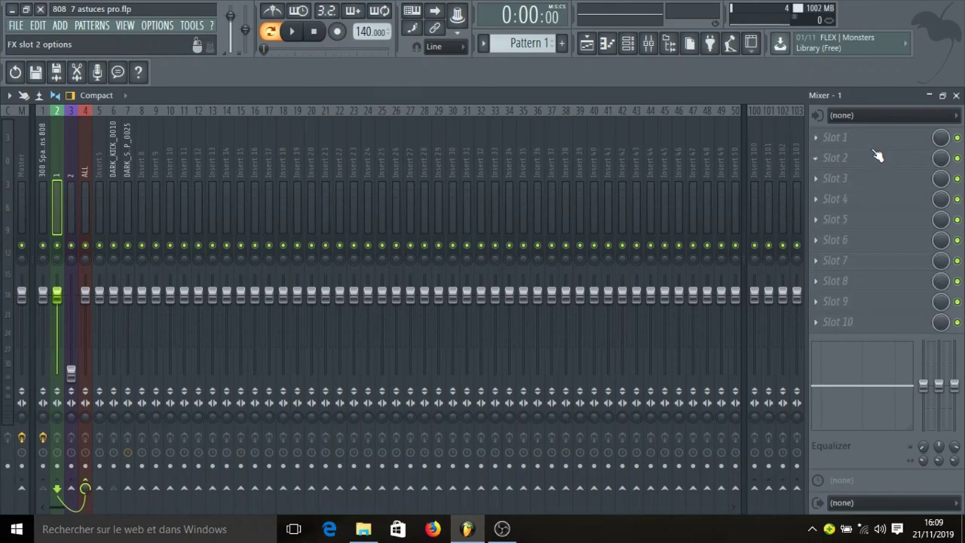
Add a Fruity Compressor to the first effect slot of mixer track 2
click(67, 198)
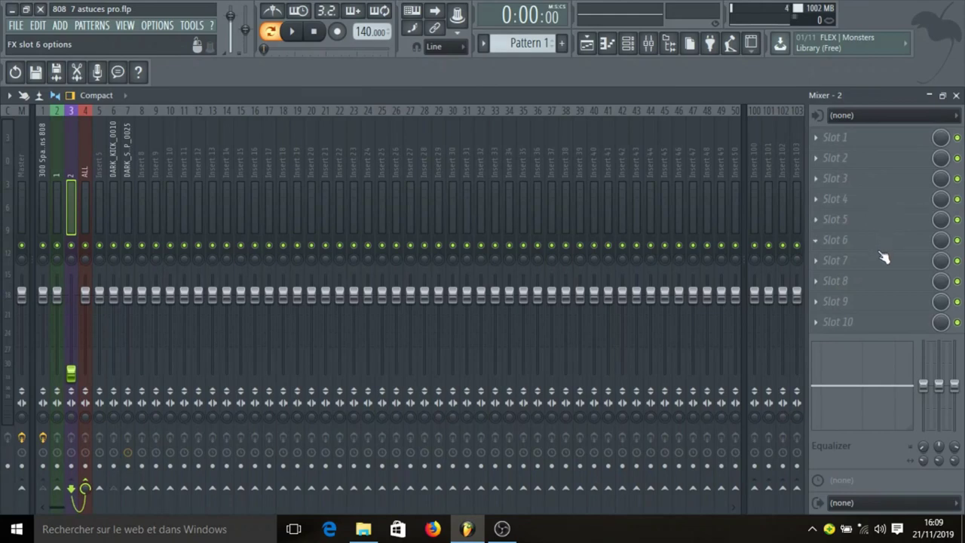
click(850, 166)
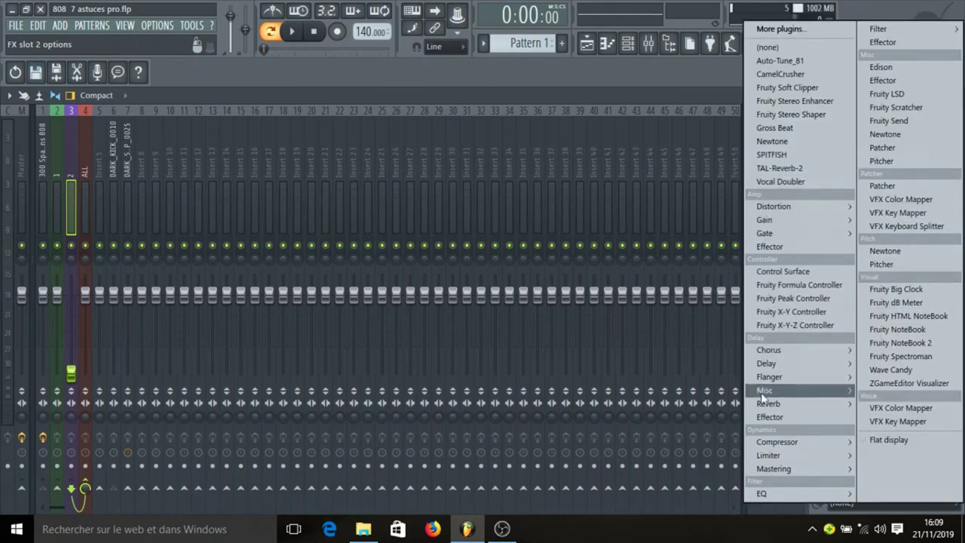
mouse_move(773, 444)
click(904, 442)
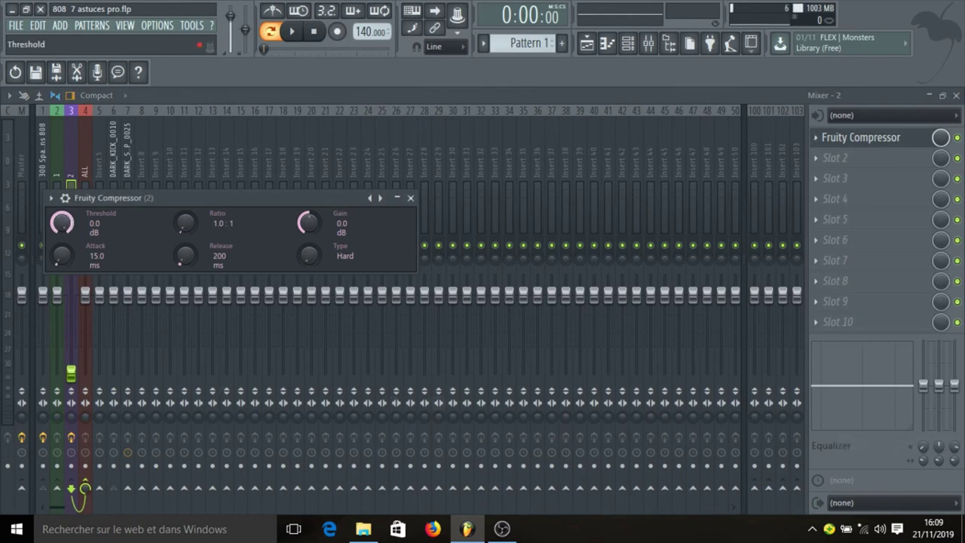
Set track 2's Fruity Compressor to a -8.2 dB threshold and 0.0 ms attack, and raise its ratio and gain
drag(62, 222, 62, 238)
drag(56, 260, 56, 301)
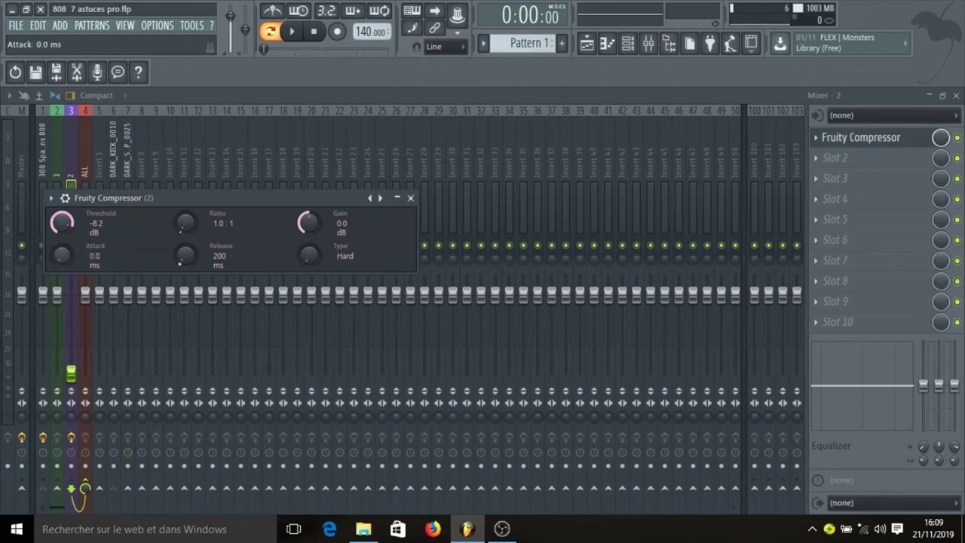
drag(184, 223, 185, 204)
drag(307, 222, 308, 216)
click(410, 197)
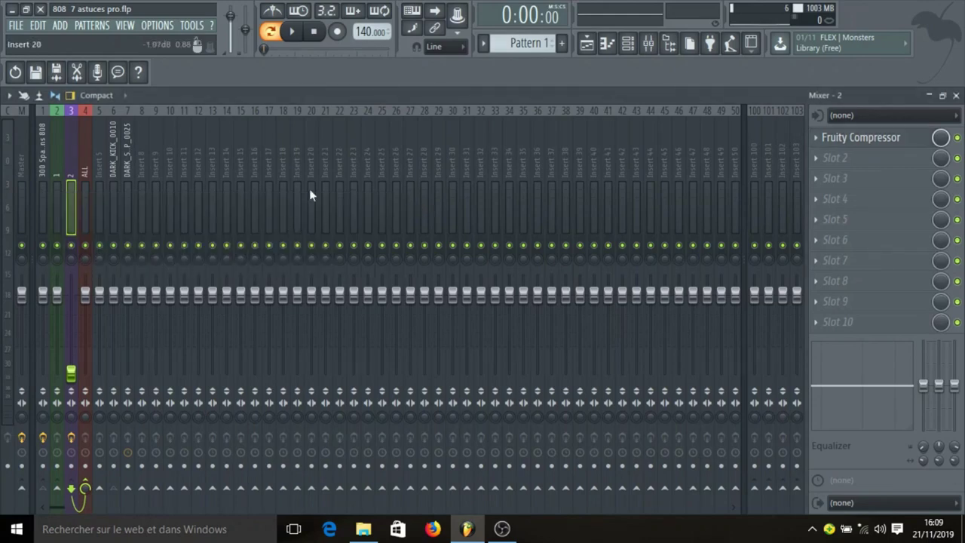
Route the ALL mixer track to the Master only
click(84, 146)
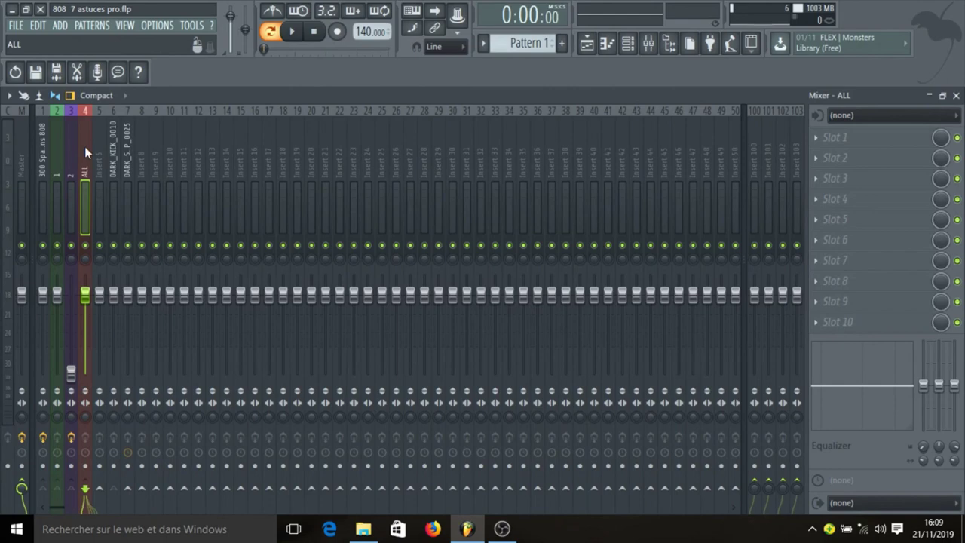
right_click(21, 486)
click(59, 461)
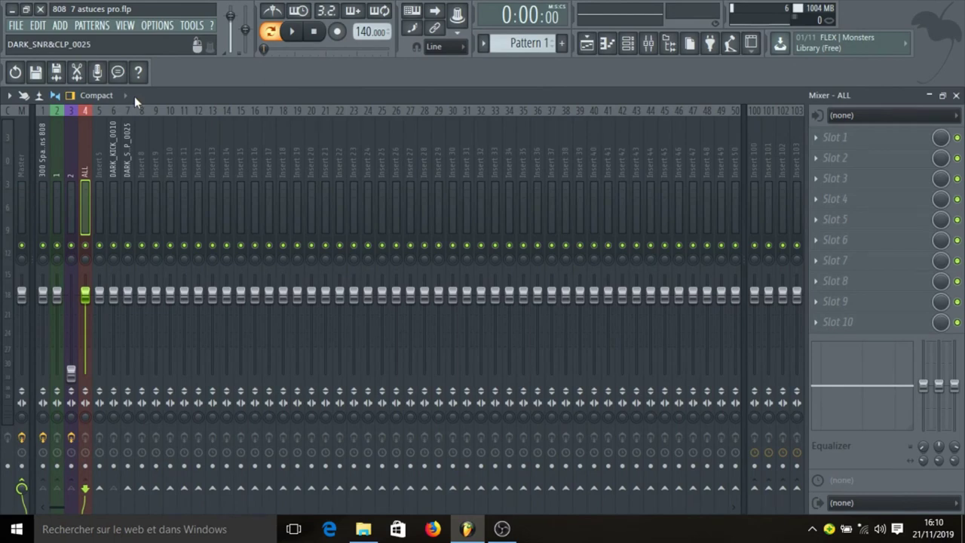
Solo the 808 mixer track together with its routed tracks and audition the pattern
right_click(44, 247)
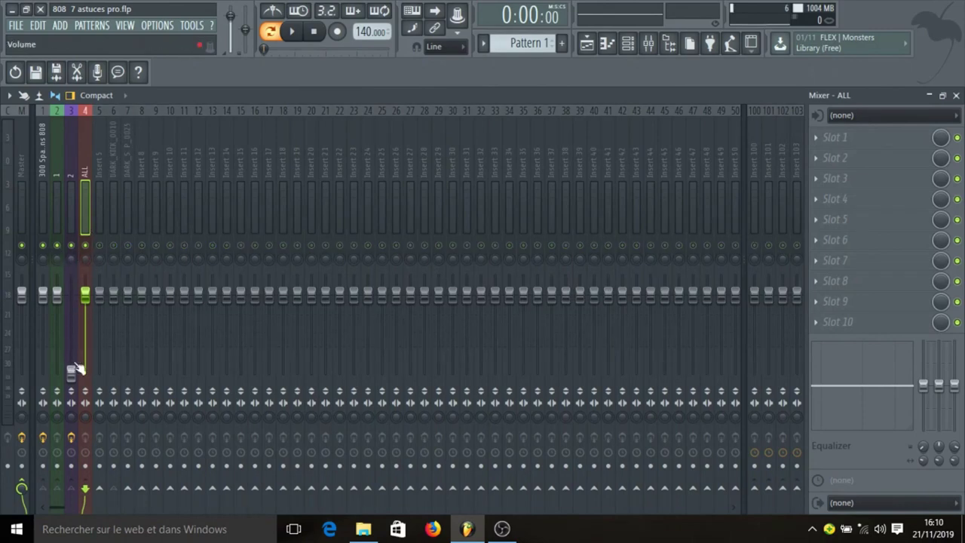
key(space)
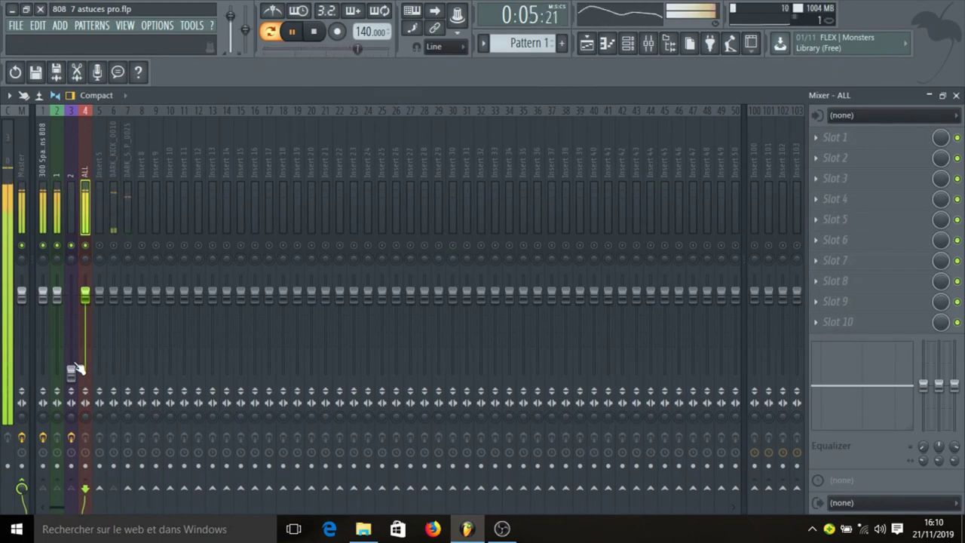
key(space)
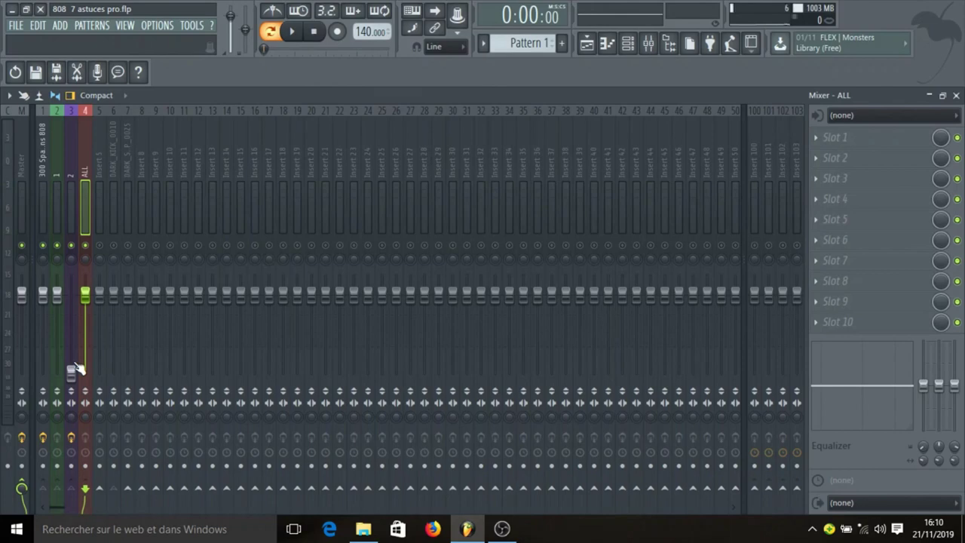
Raise mixer track 2's volume during playback to just below the neighbouring faders, and check the Master and ALL levels
key(space)
drag(75, 370, 76, 305)
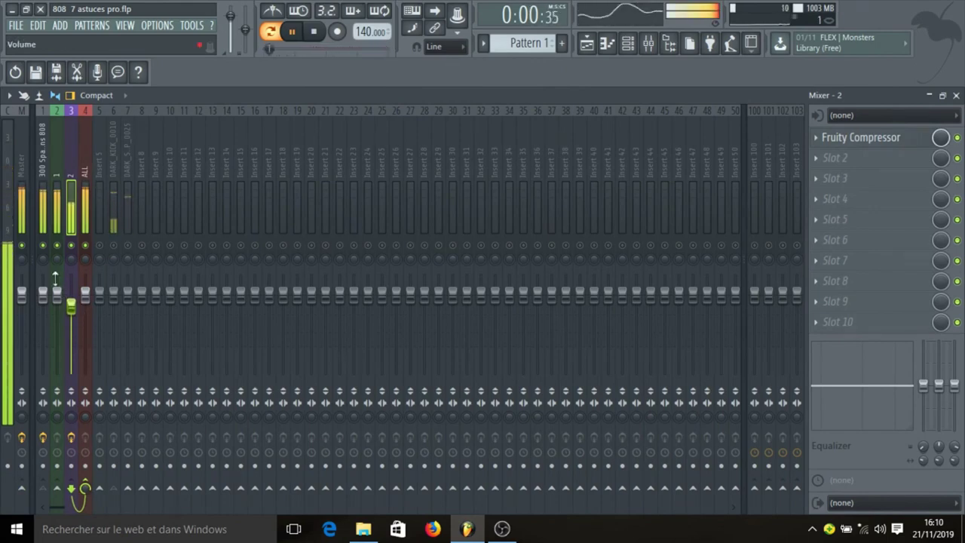
click(21, 208)
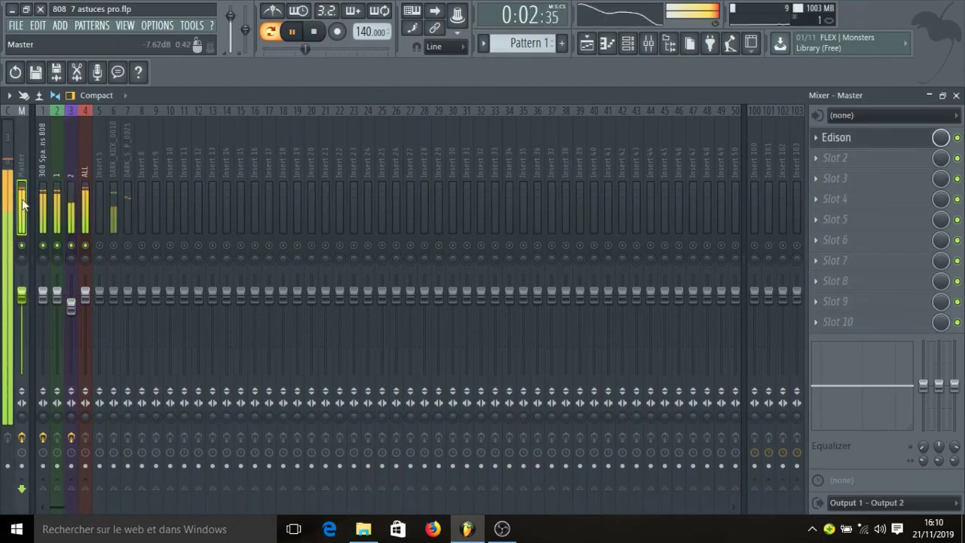
click(85, 211)
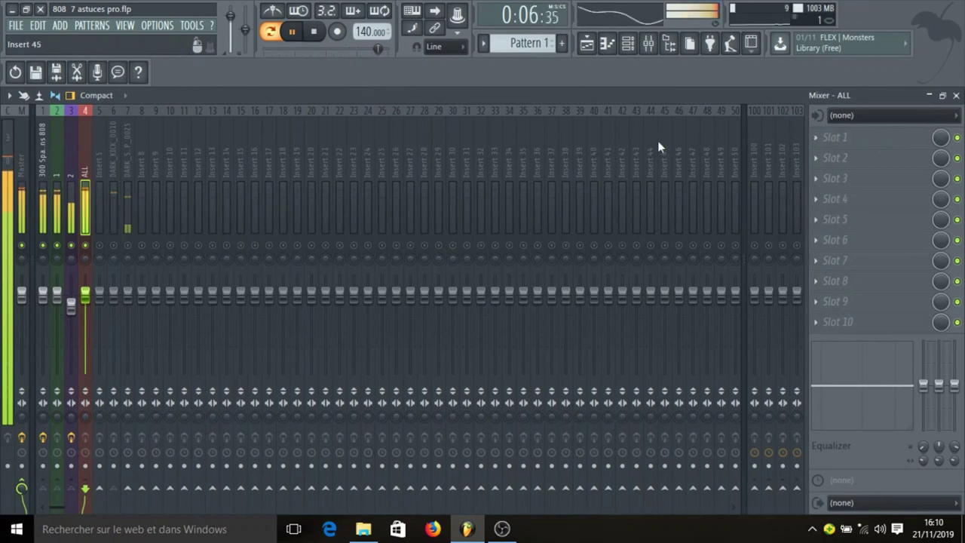
key(space)
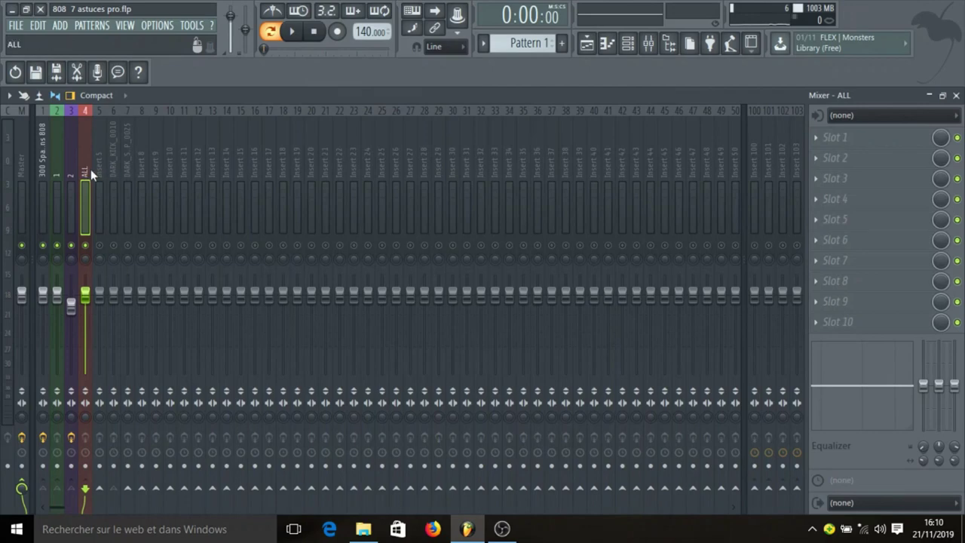
Add a Fruity Compressor to the first effect slot of the ALL mixer track
click(838, 136)
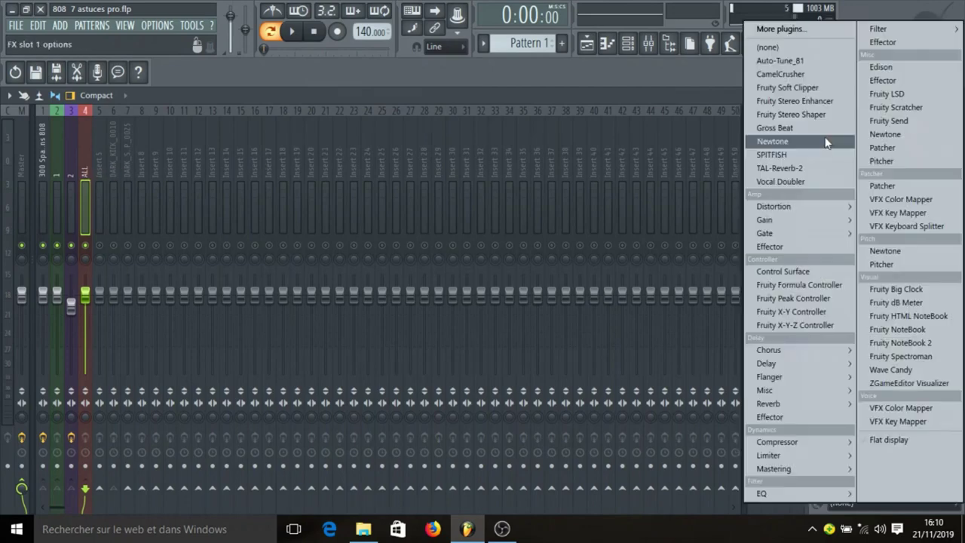
mouse_move(806, 447)
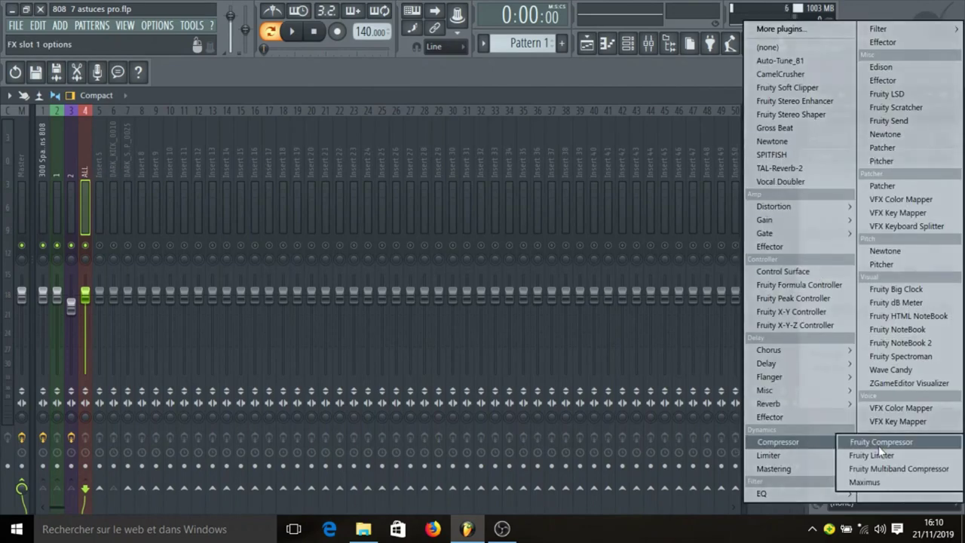
click(878, 446)
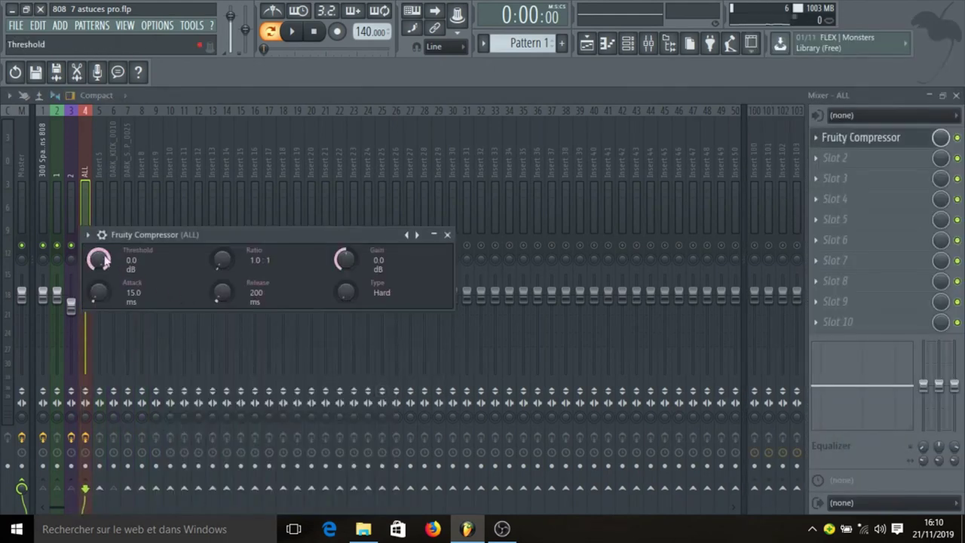
Set the ALL track's compressor to threshold -1.2 dB, attack 0.0 ms, ratio 4.4:1 and gain 0.5 dB
drag(98, 259, 98, 267)
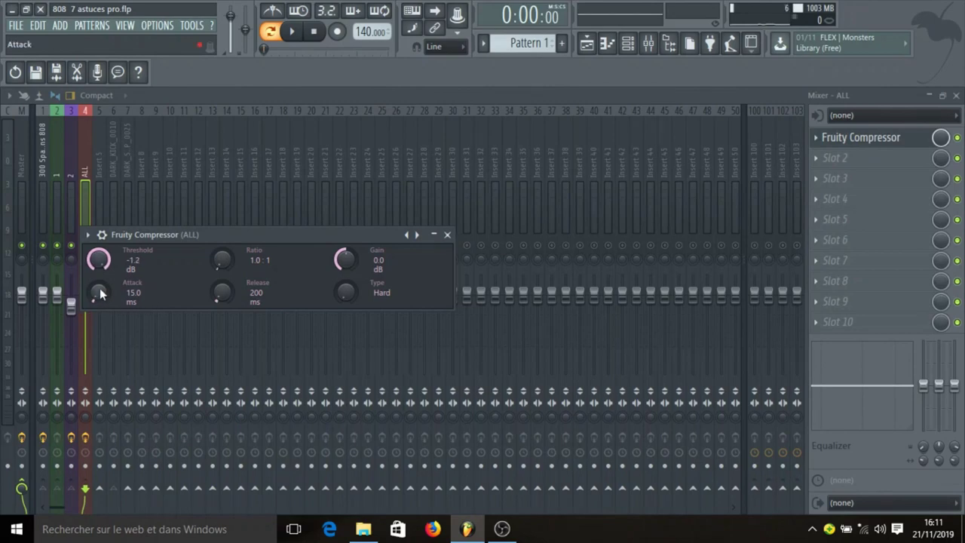
drag(100, 293, 101, 309)
drag(221, 260, 222, 249)
drag(346, 260, 347, 257)
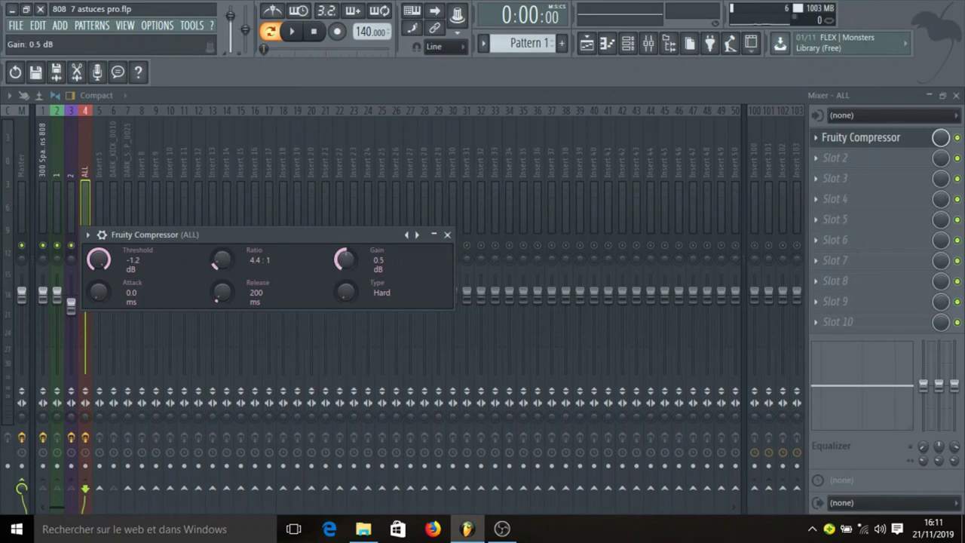
click(448, 235)
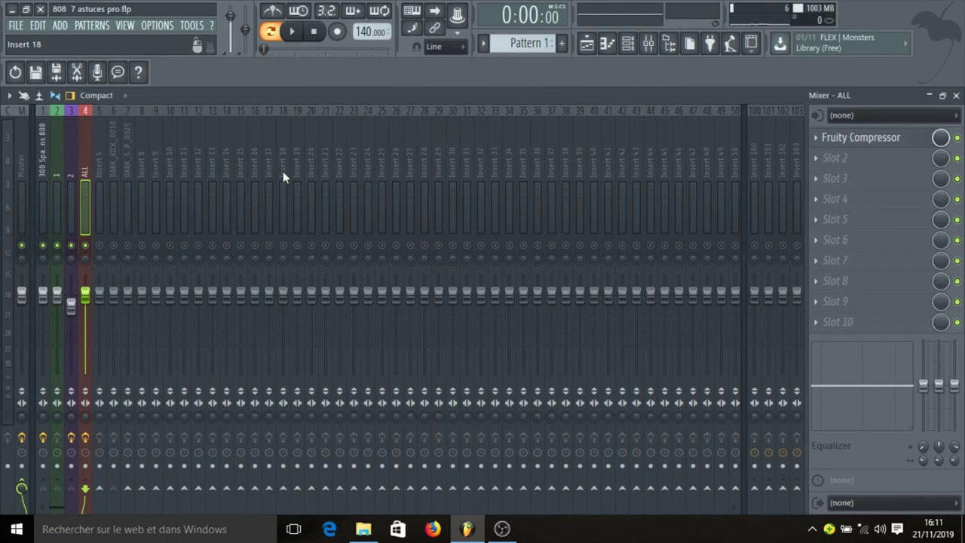
Audition the soloed 808 through the ALL compressor, and unsolo the mixer tracks to play the full pattern
key(space)
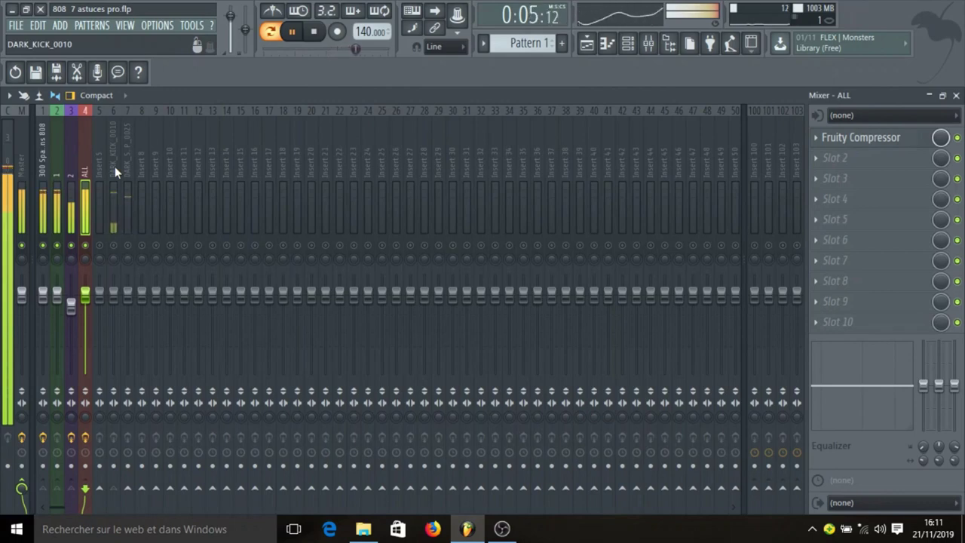
key(space)
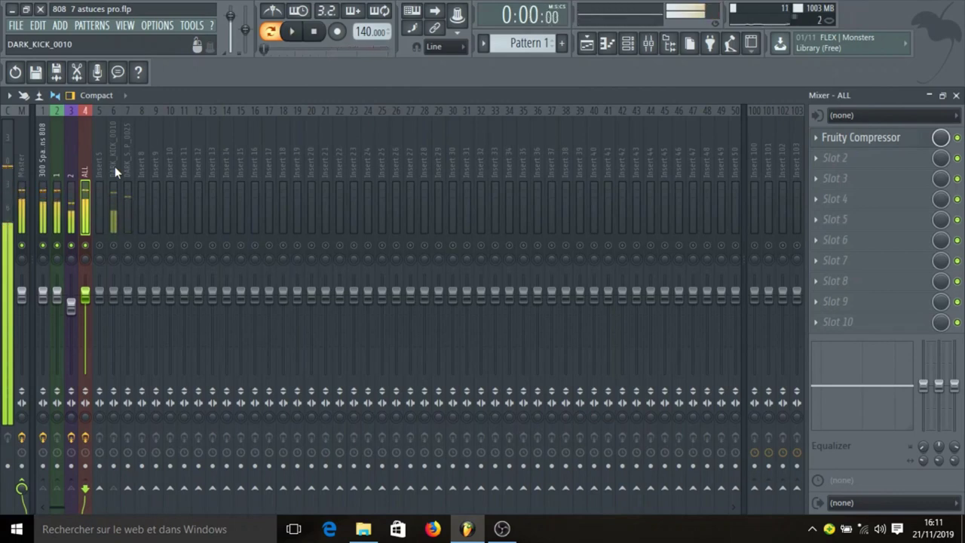
right_click(102, 247)
right_click(102, 246)
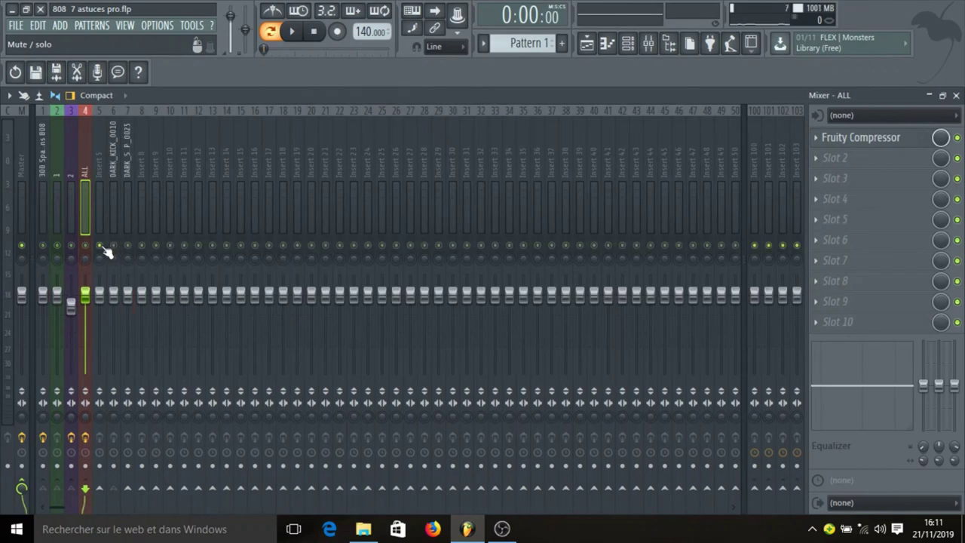
key(space)
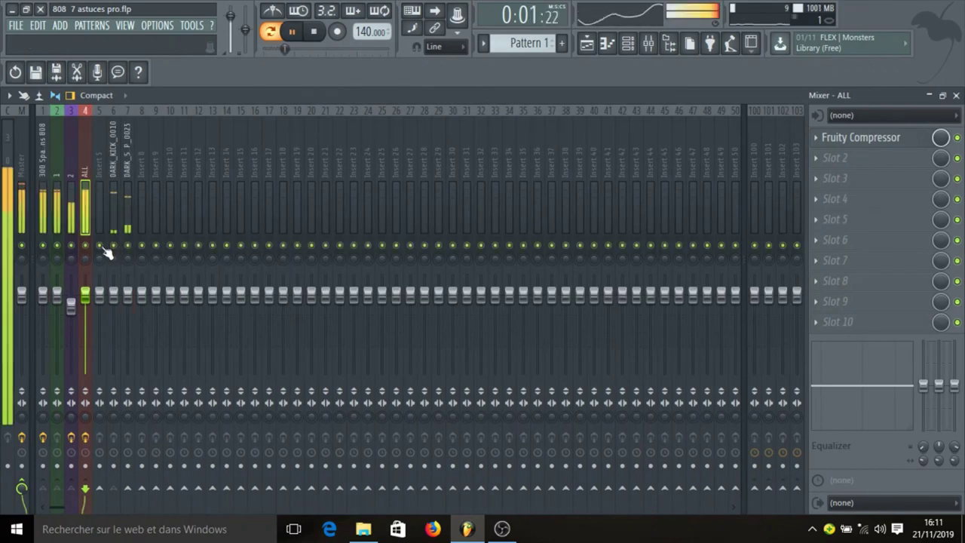